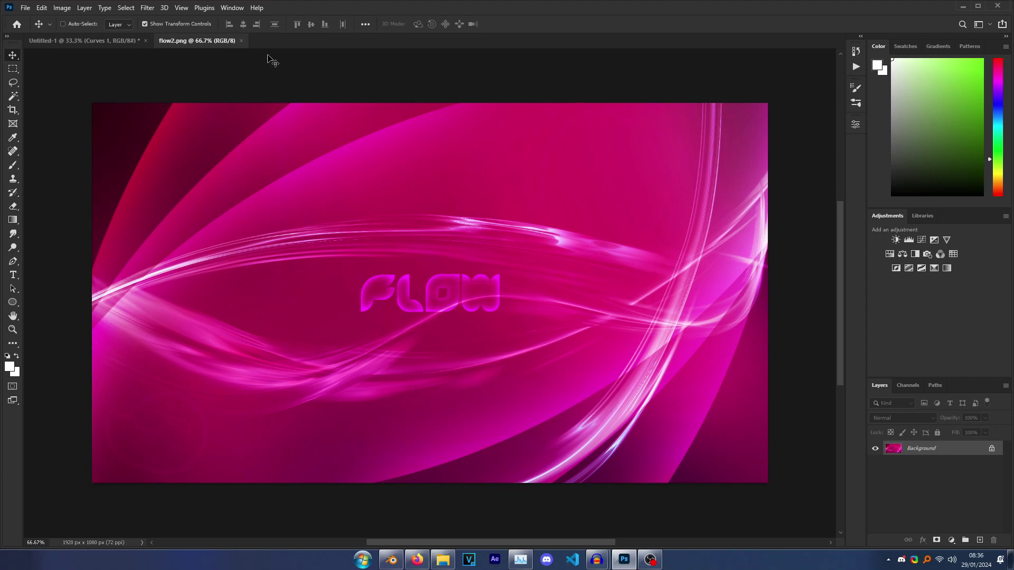
Close flow2.png, examine the effect of the adjustment layers inside the Curves 1 smart object, and close its contents without saving.
{"action": "left_click", "coordinate": [239, 41]}
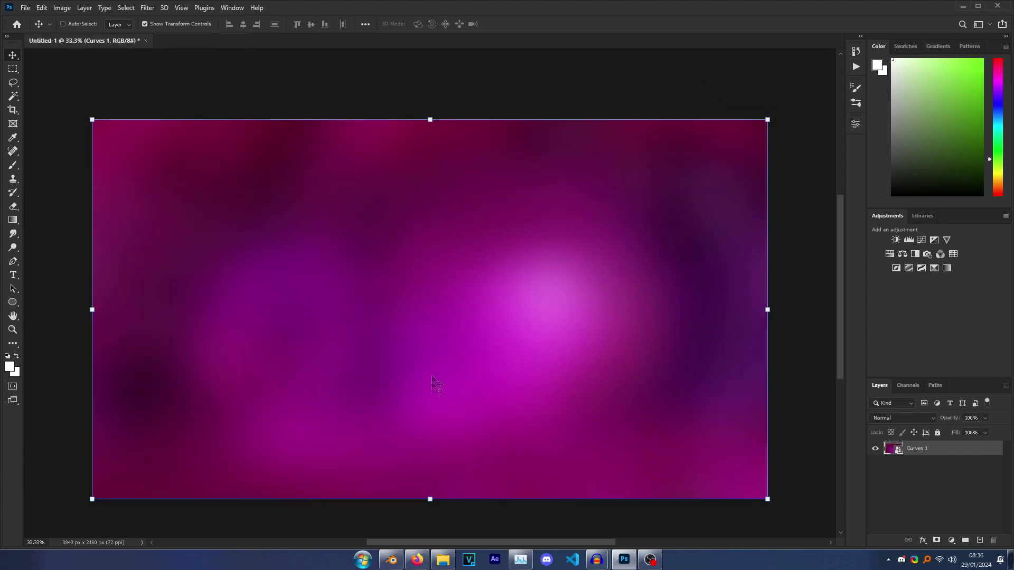
{"action": "double_click", "coordinate": [894, 449]}
{"action": "left_click", "coordinate": [875, 463]}
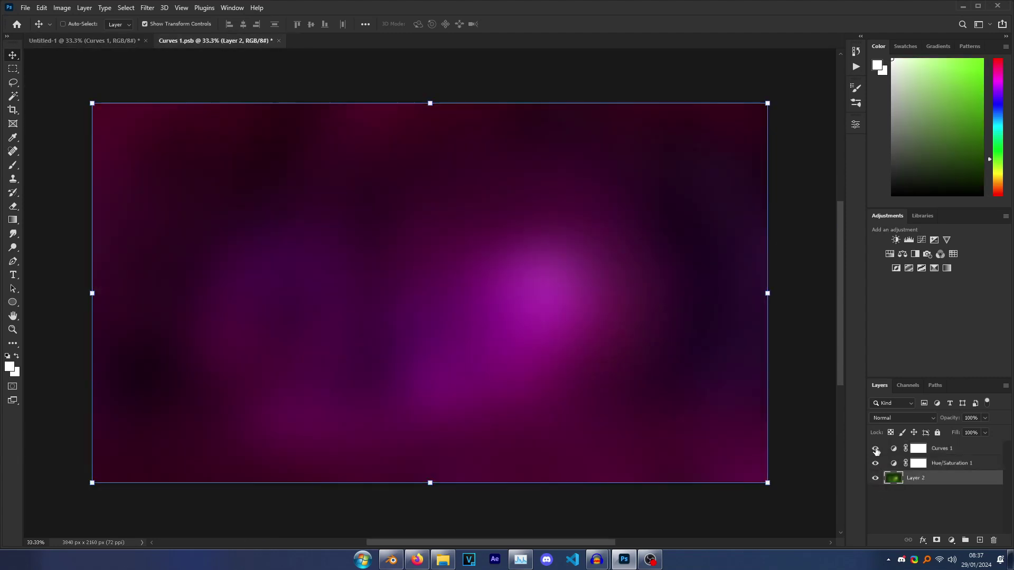
{"action": "left_click", "coordinate": [875, 448]}
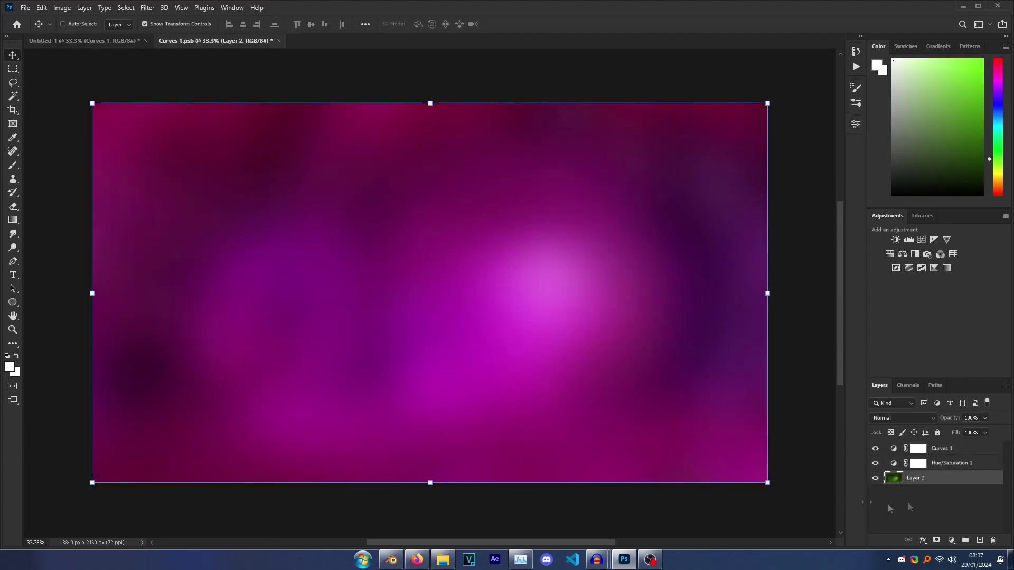
{"action": "left_click", "coordinate": [278, 40]}
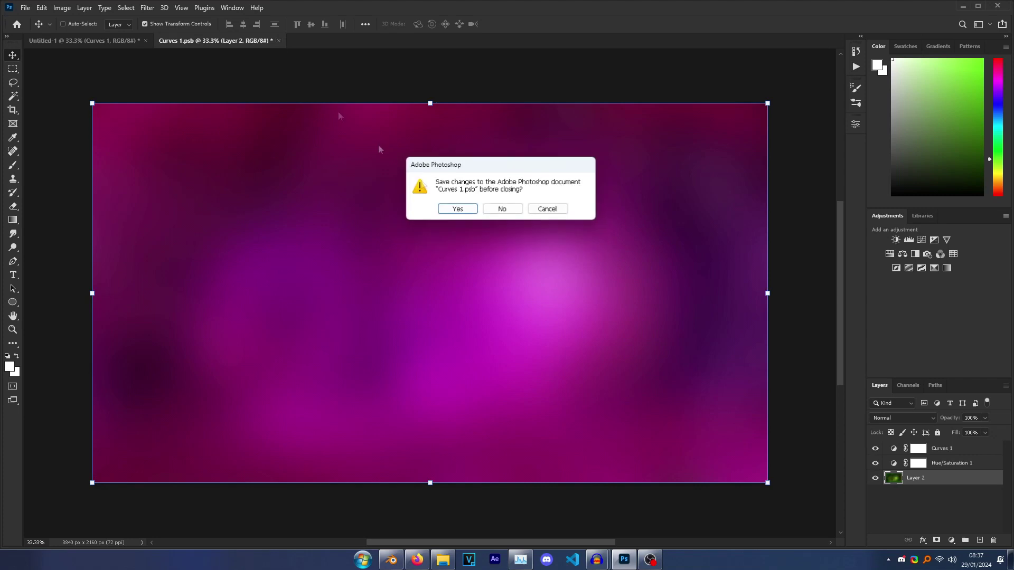
{"action": "left_click", "coordinate": [500, 208]}
Switch to Blender and delete the default camera, cube and light from the scene.
{"action": "left_click", "coordinate": [391, 560]}
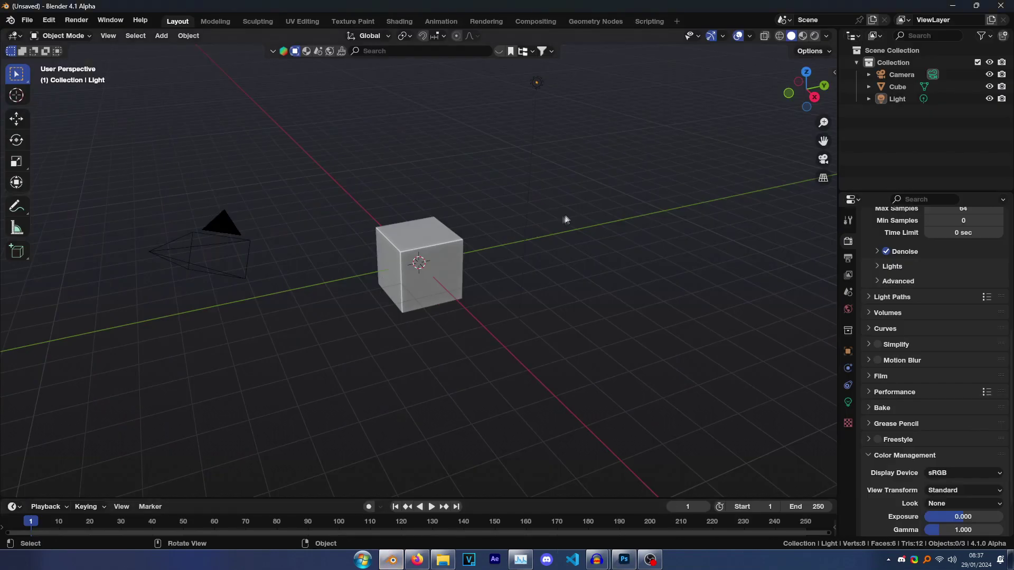
{"action": "left_click", "coordinate": [438, 292]}
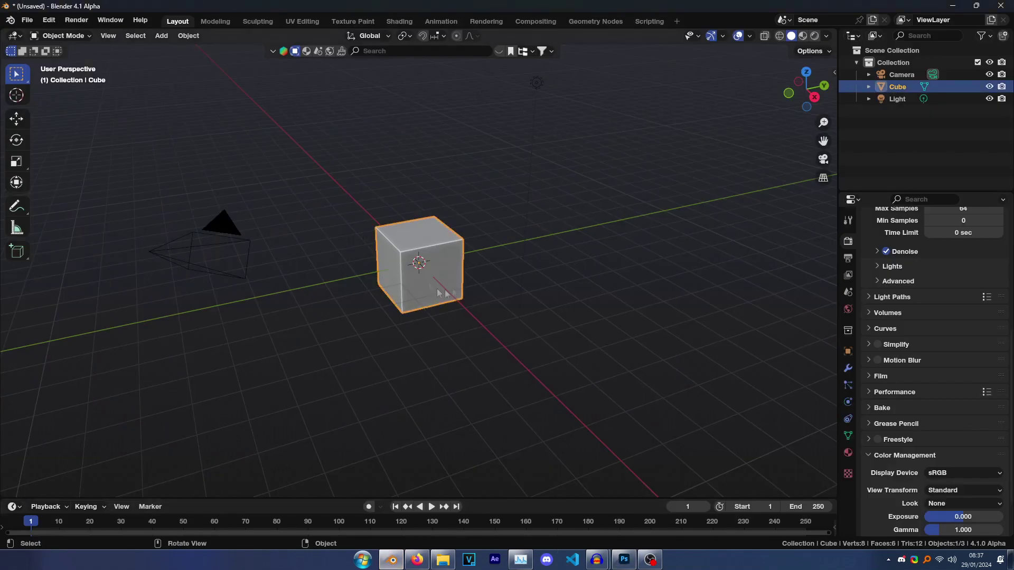
{"action": "key", "text": "alt+a"}
{"action": "key", "text": "a"}
{"action": "key", "text": "x"}
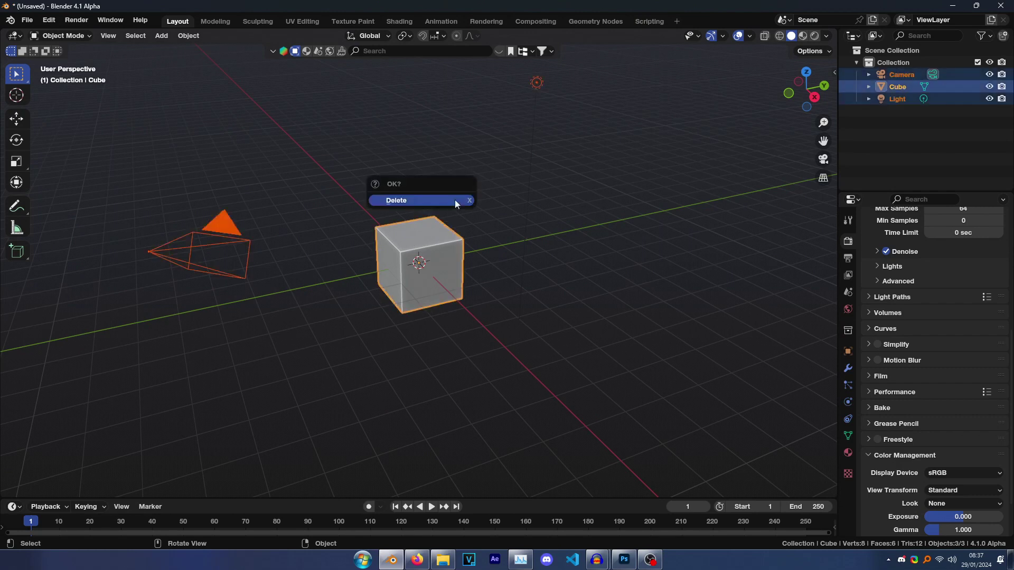
{"action": "left_click", "coordinate": [456, 201]}
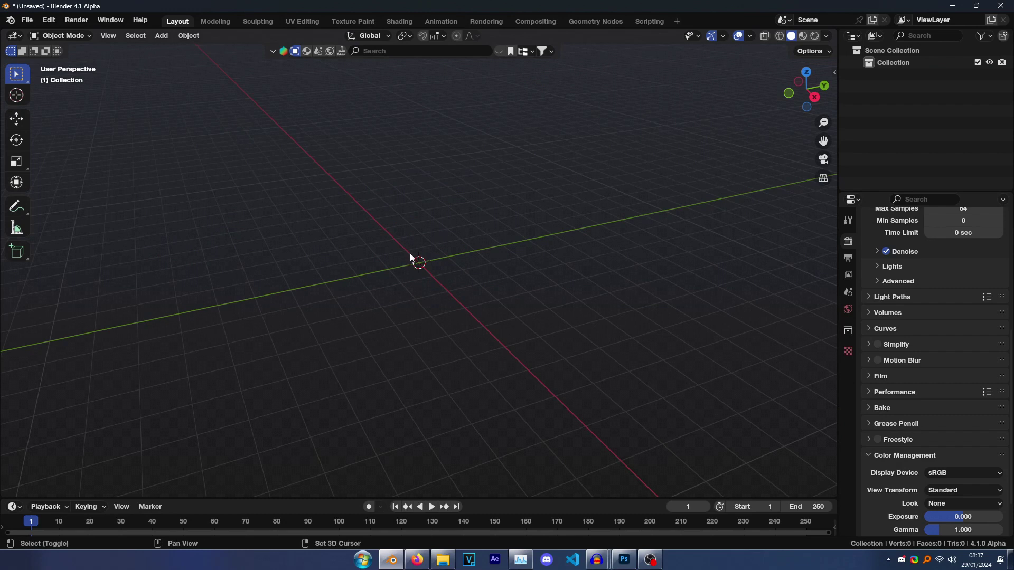
Add a mesh plane at the centre of the empty scene.
{"action": "key", "text": "shift+a"}
{"action": "mouse_move", "coordinate": [364, 77]}
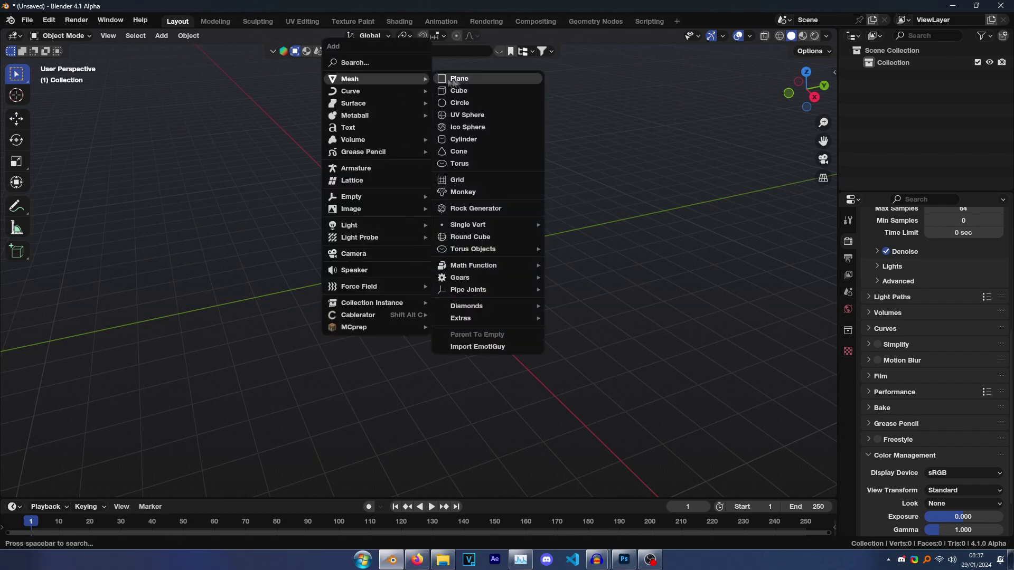
{"action": "left_click", "coordinate": [453, 80]}
{"action": "scroll", "coordinate": [490, 301], "scroll_direction": "up", "scroll_amount": 6}
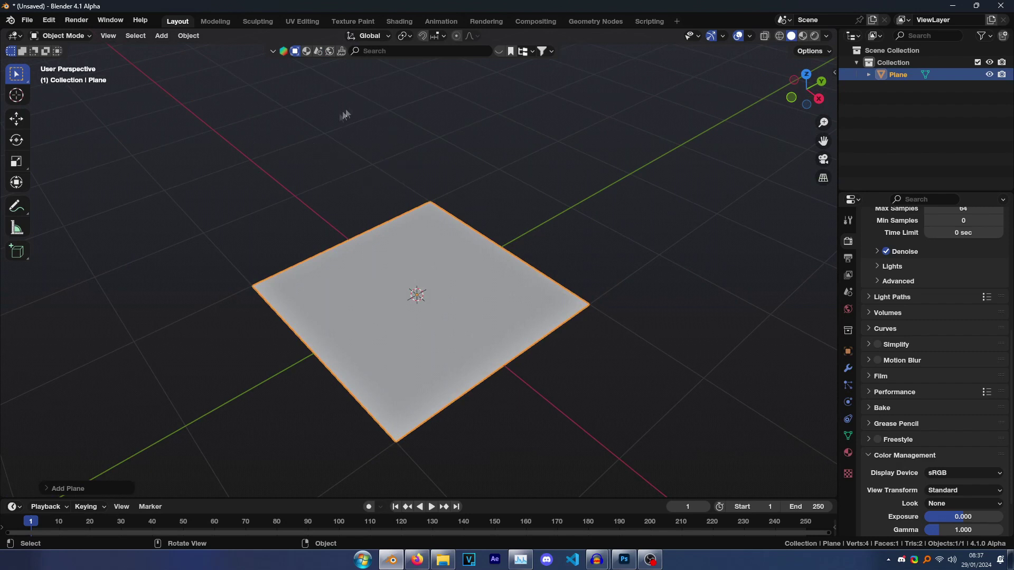
Subdivide the whole plane in Edit Mode with 3 cuts and return to Object Mode.
{"action": "key", "text": "Tab"}
{"action": "right_click", "coordinate": [407, 222]}
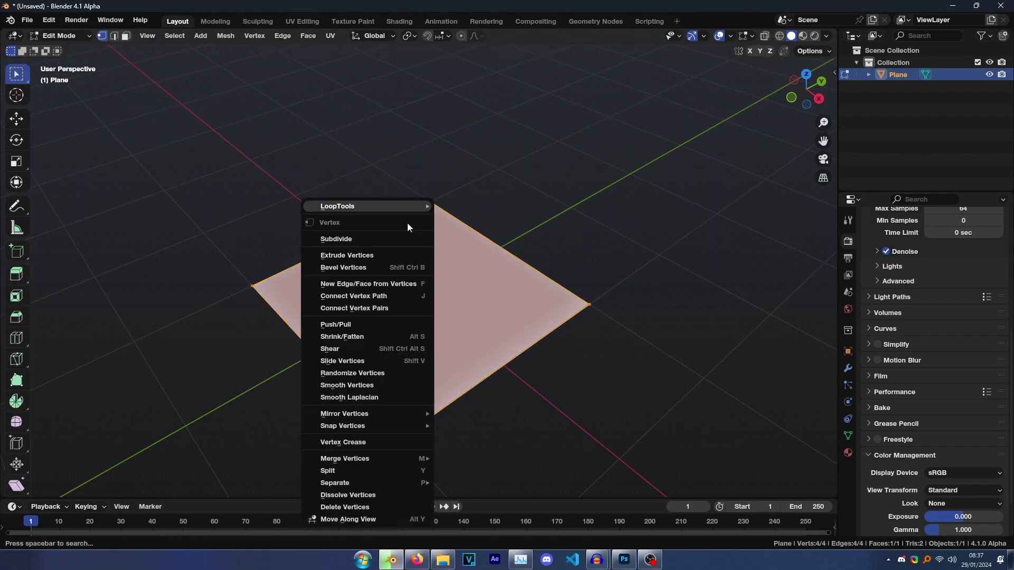
{"action": "left_click", "coordinate": [399, 238]}
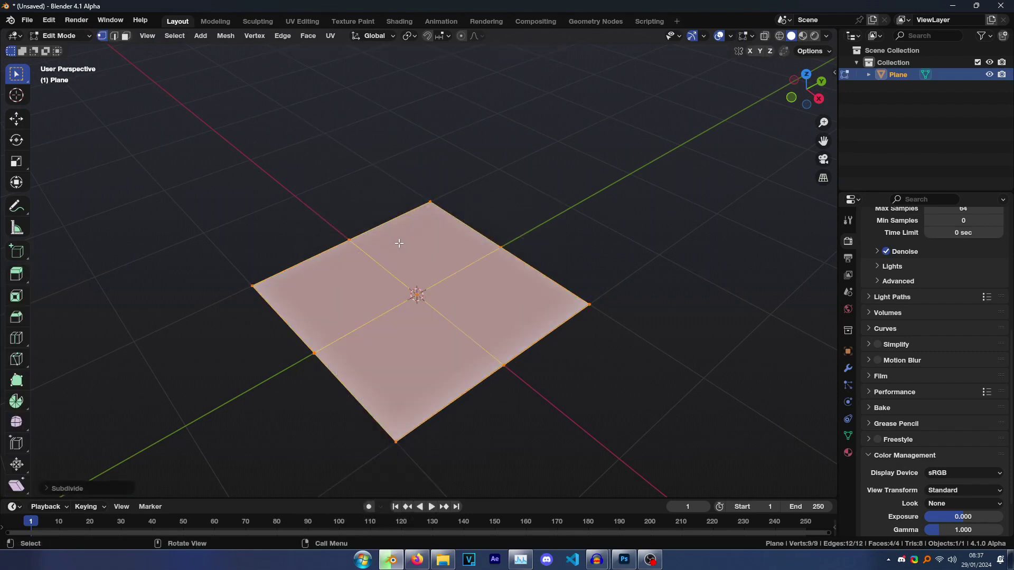
{"action": "left_click", "coordinate": [51, 490]}
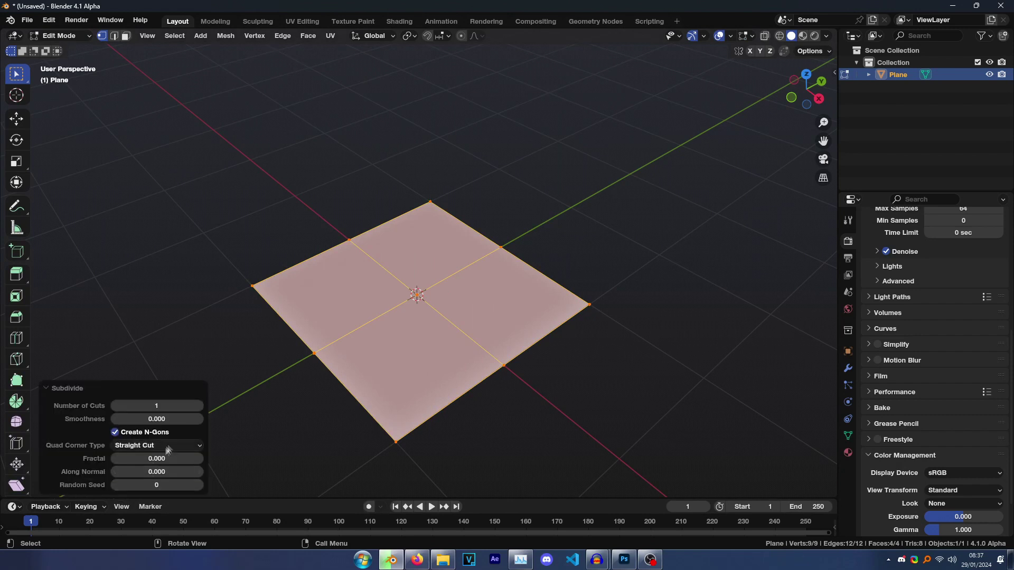
{"action": "left_click", "coordinate": [199, 406]}
{"action": "left_click", "coordinate": [198, 405]}
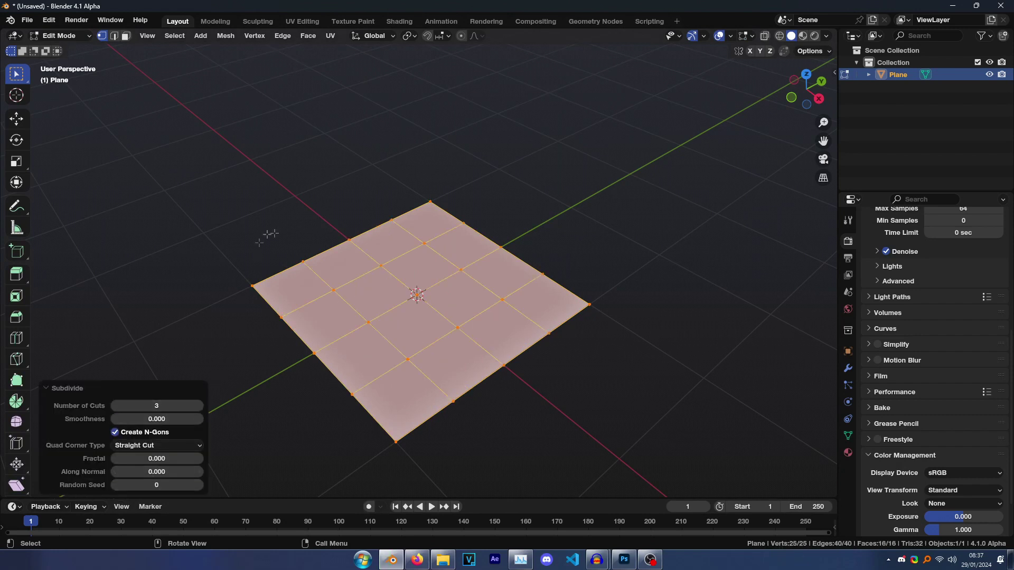
{"action": "key", "text": "Tab"}
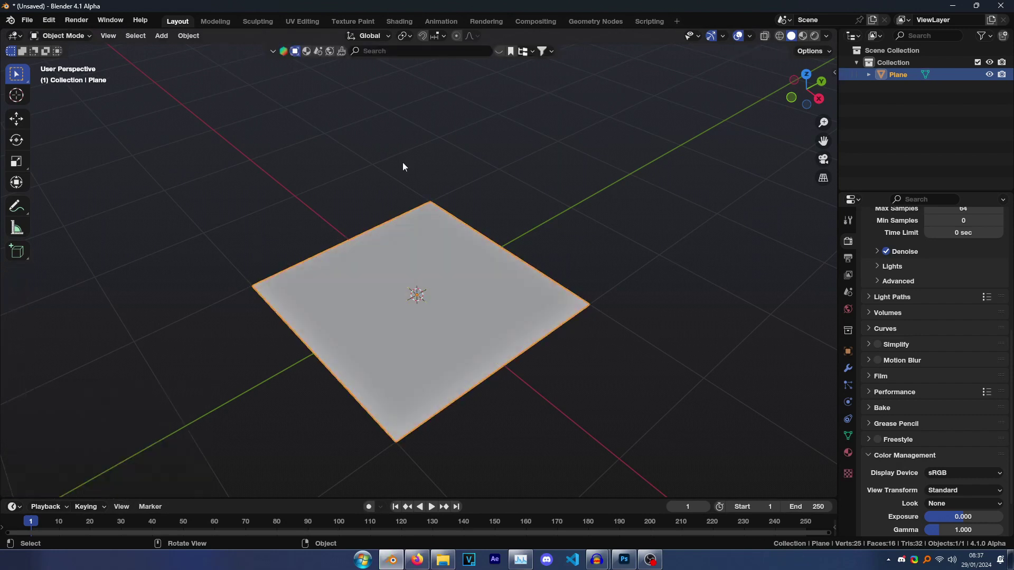
Switch to the Texture Paint workspace and look at the plane in top orthographic view.
{"action": "left_click", "coordinate": [351, 23]}
{"action": "scroll", "coordinate": [594, 287], "scroll_direction": "up", "scroll_amount": 5}
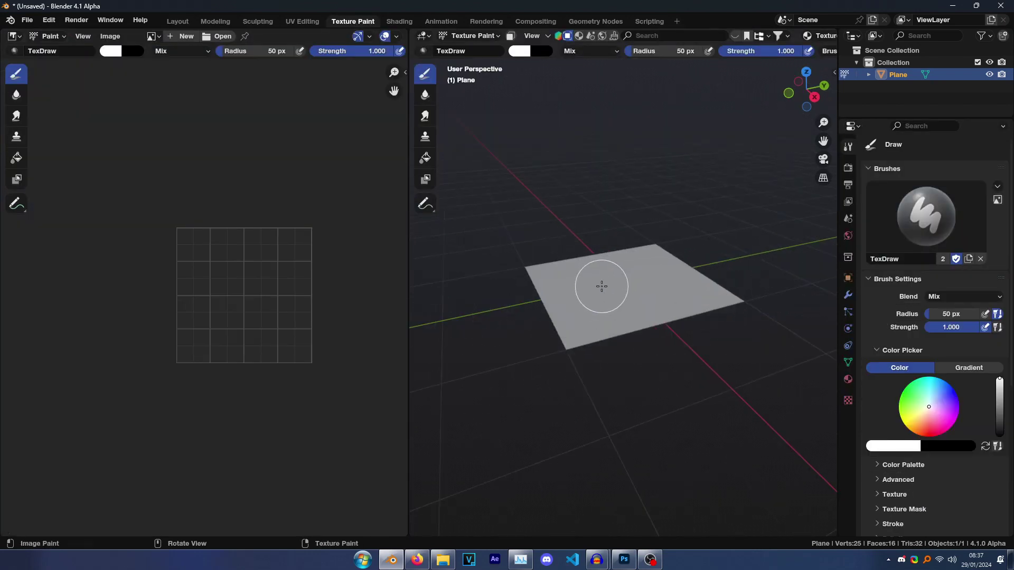
{"action": "middle_click_drag", "start_coordinate": [600, 287], "coordinate": [720, 294]}
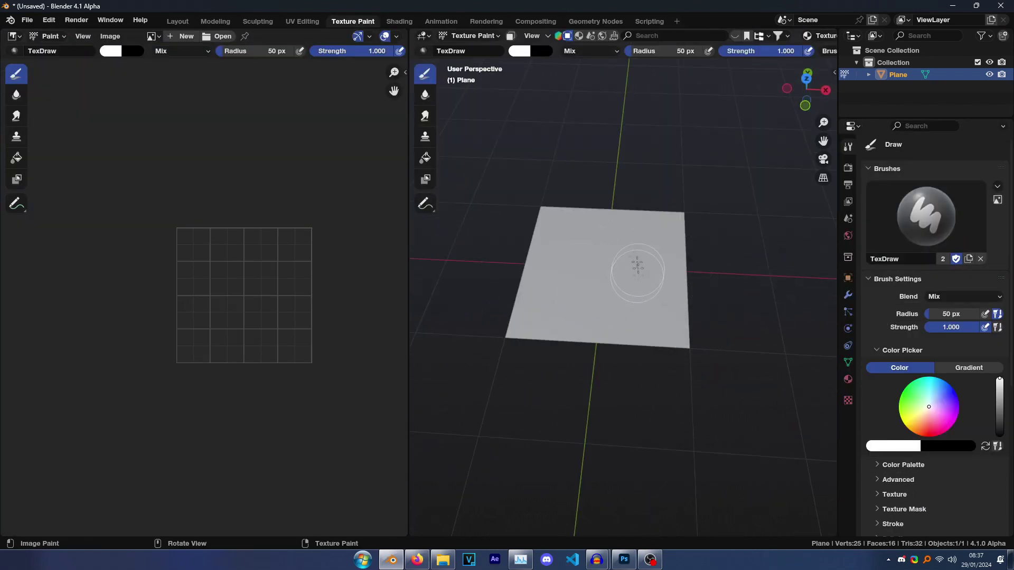
{"action": "scroll", "coordinate": [593, 254], "scroll_direction": "up", "scroll_amount": 3}
{"action": "middle_click_drag", "start_coordinate": [593, 254], "coordinate": [597, 177]}
{"action": "scroll", "coordinate": [597, 177], "scroll_direction": "down", "scroll_amount": 3}
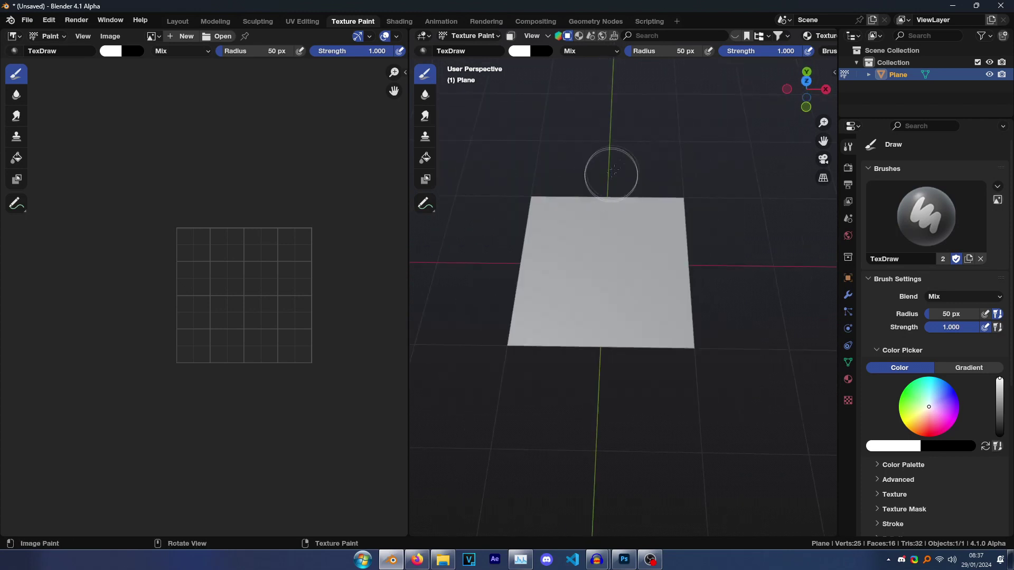
{"action": "left_click", "coordinate": [807, 81]}
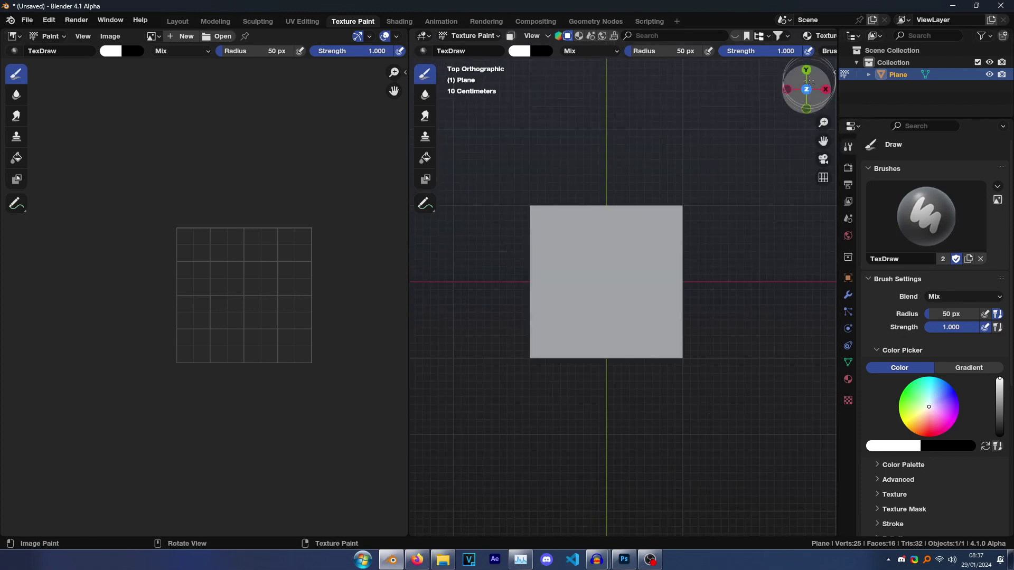
{"action": "scroll", "coordinate": [591, 249], "scroll_direction": "up", "scroll_amount": 2}
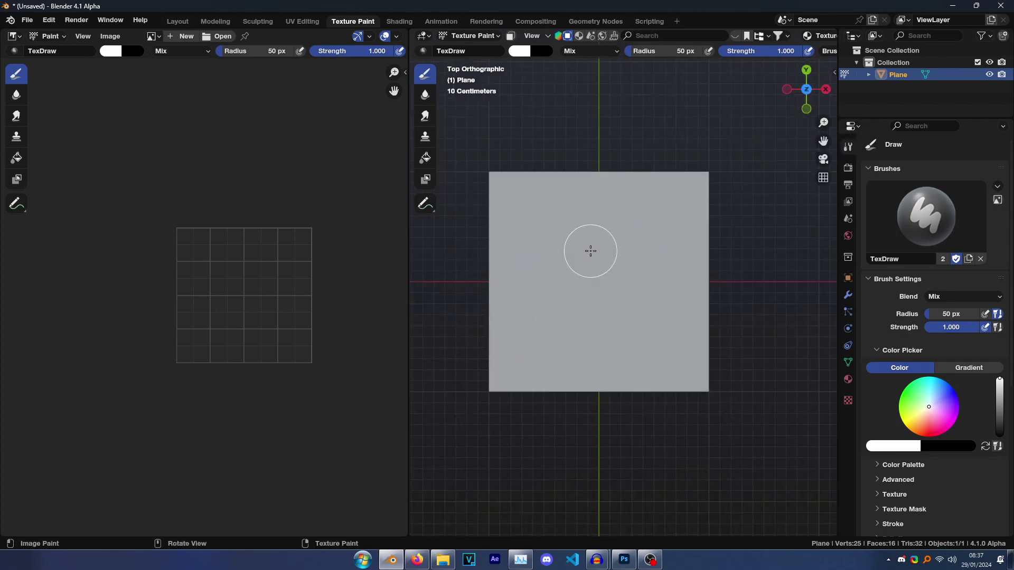
Create a blank 1024 × 1024 px image named LightStreaks with a fully transparent fill colour.
{"action": "left_click", "coordinate": [187, 37]}
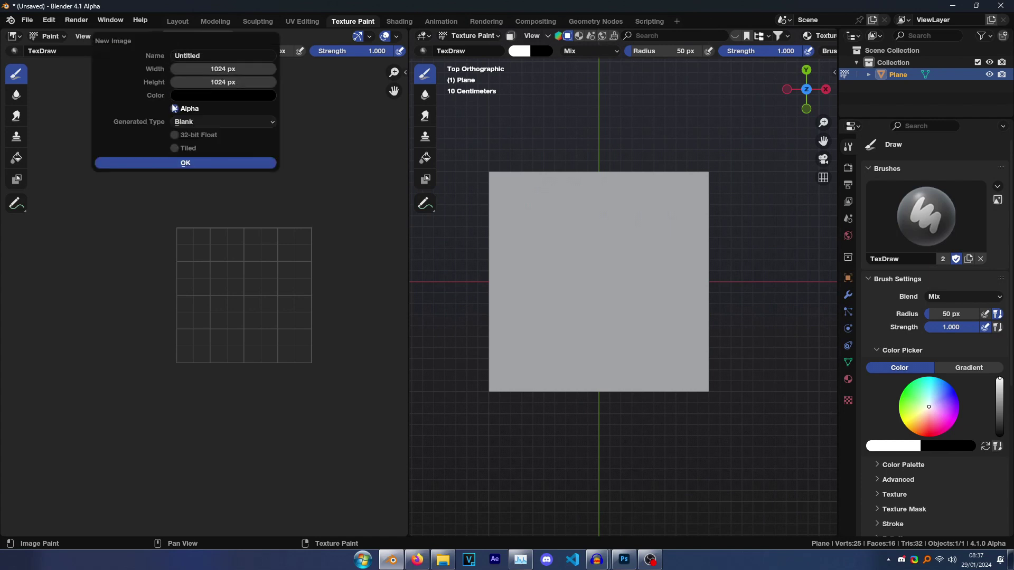
{"action": "left_click", "coordinate": [199, 96]}
{"action": "left_click", "coordinate": [211, 97]}
{"action": "left_click_drag", "start_coordinate": [232, 280], "coordinate": [176, 283]}
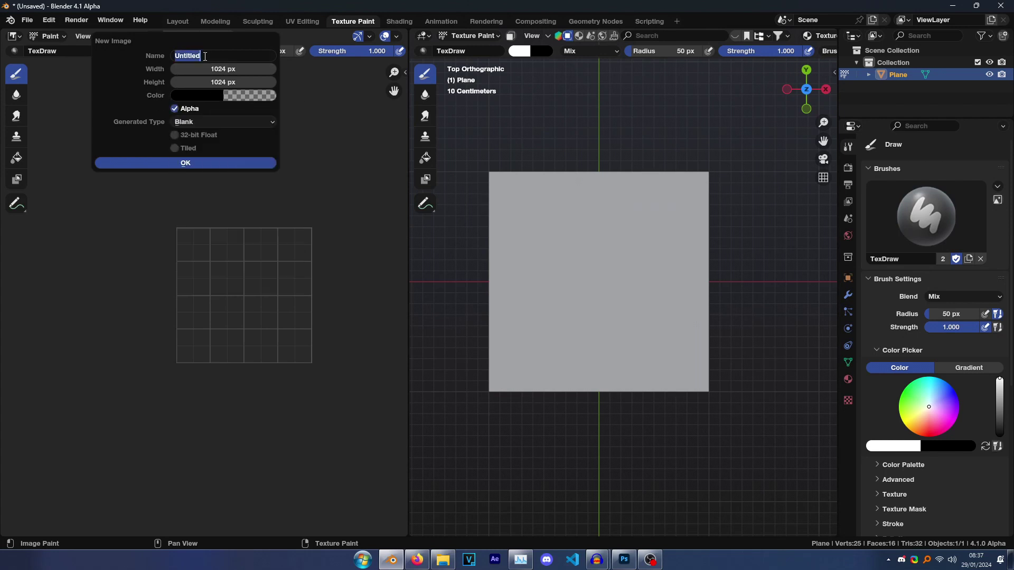
{"action": "type", "text": "LightStreaks"}
{"action": "left_click", "coordinate": [133, 162]}
Paint a thick white zigzag outline around the LightStreaks image with the 50 px TexDraw brush.
{"action": "scroll", "coordinate": [153, 209], "scroll_direction": "down", "scroll_amount": 5}
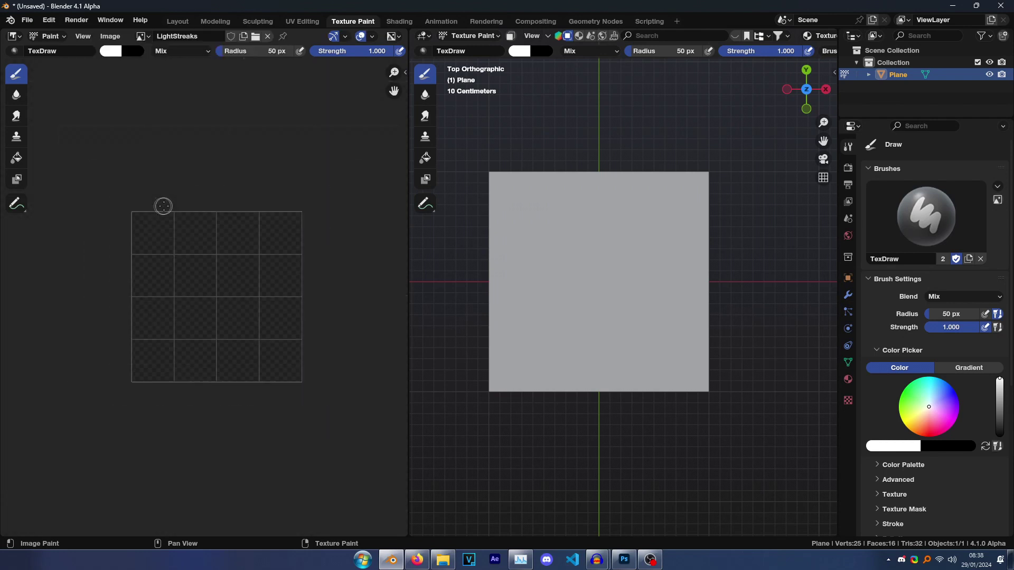
{"action": "scroll", "coordinate": [180, 222], "scroll_direction": "up", "scroll_amount": 2}
{"action": "scroll", "coordinate": [221, 243], "scroll_direction": "up", "scroll_amount": 1}
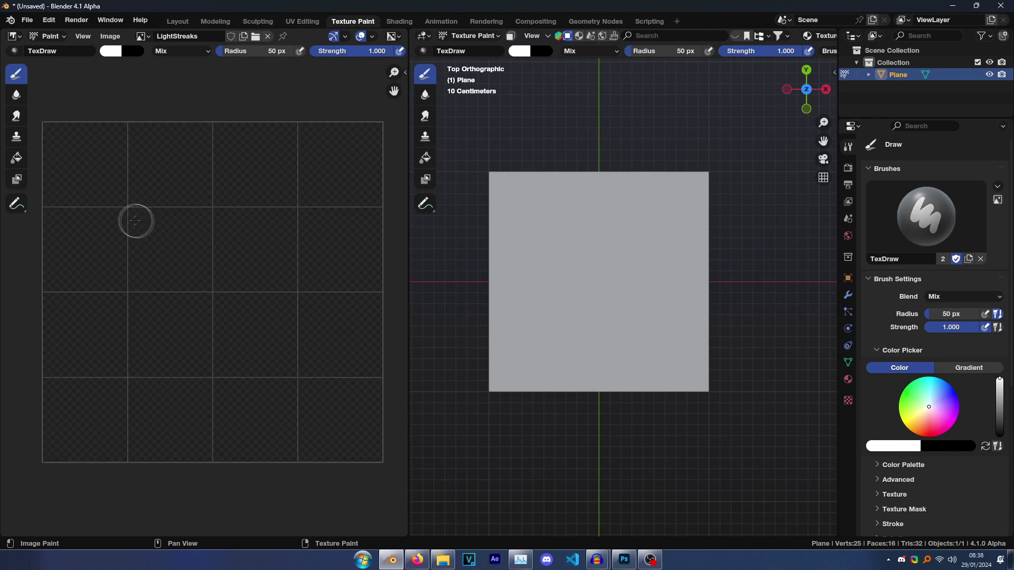
{"action": "mouse_move", "coordinate": [95, 238]}
{"action": "left_mouse_down"}
{"action": "mouse_move", "coordinate": [105, 177]}
{"action": "mouse_move", "coordinate": [166, 175]}
{"action": "mouse_move", "coordinate": [198, 198]}
{"action": "mouse_move", "coordinate": [297, 178]}
{"action": "mouse_move", "coordinate": [251, 264]}
{"action": "mouse_move", "coordinate": [342, 240]}
{"action": "mouse_move", "coordinate": [315, 371]}
{"action": "mouse_move", "coordinate": [281, 341]}
{"action": "mouse_move", "coordinate": [319, 426]}
{"action": "mouse_move", "coordinate": [204, 331]}
{"action": "mouse_move", "coordinate": [154, 422]}
{"action": "mouse_move", "coordinate": [144, 301]}
{"action": "mouse_move", "coordinate": [73, 386]}
{"action": "mouse_move", "coordinate": [96, 246]}
{"action": "left_mouse_up"}
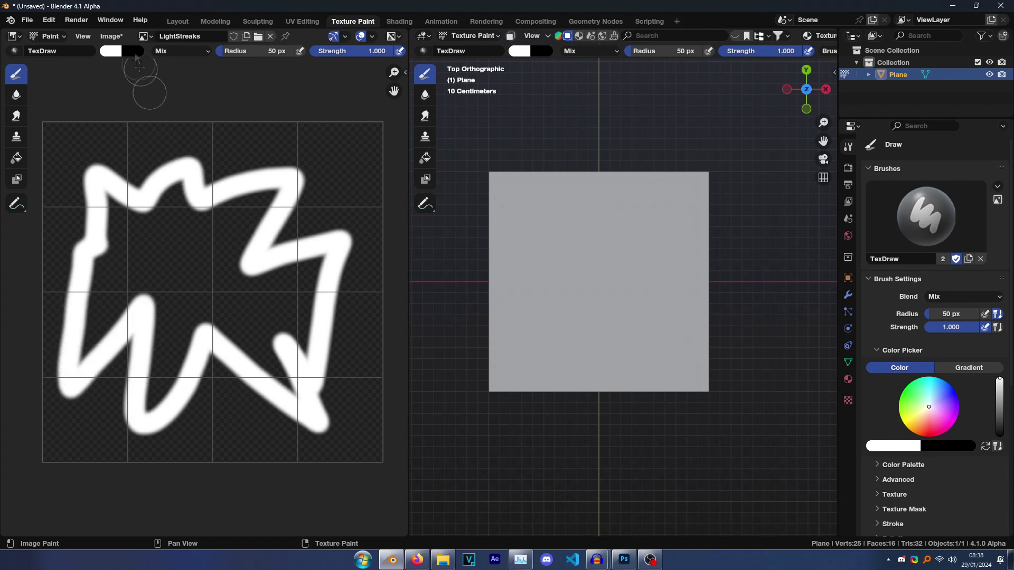
Save the painted image as LightStreaks.png in PNG format with RGBA colour.
{"action": "left_click", "coordinate": [125, 35]}
{"action": "left_click", "coordinate": [132, 159]}
{"action": "left_click", "coordinate": [236, 231]}
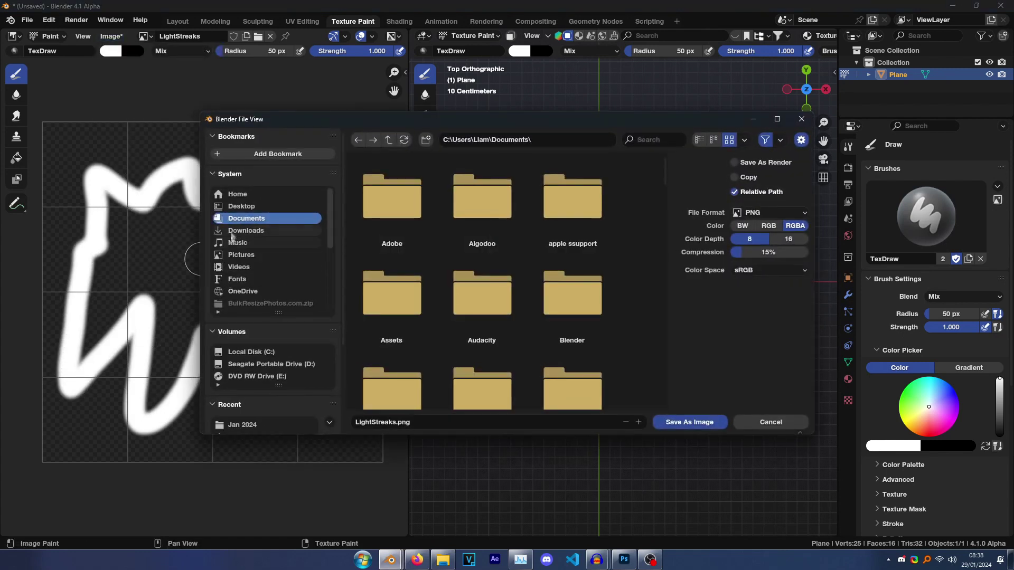
{"action": "left_click", "coordinate": [669, 423]}
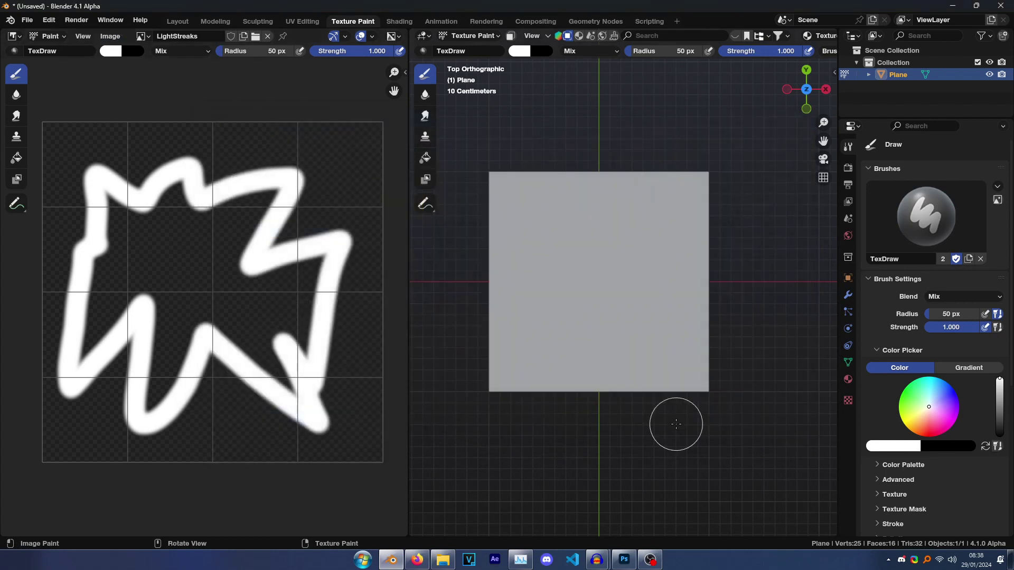
{"action": "scroll", "coordinate": [270, 267], "scroll_direction": "up", "scroll_amount": 1}
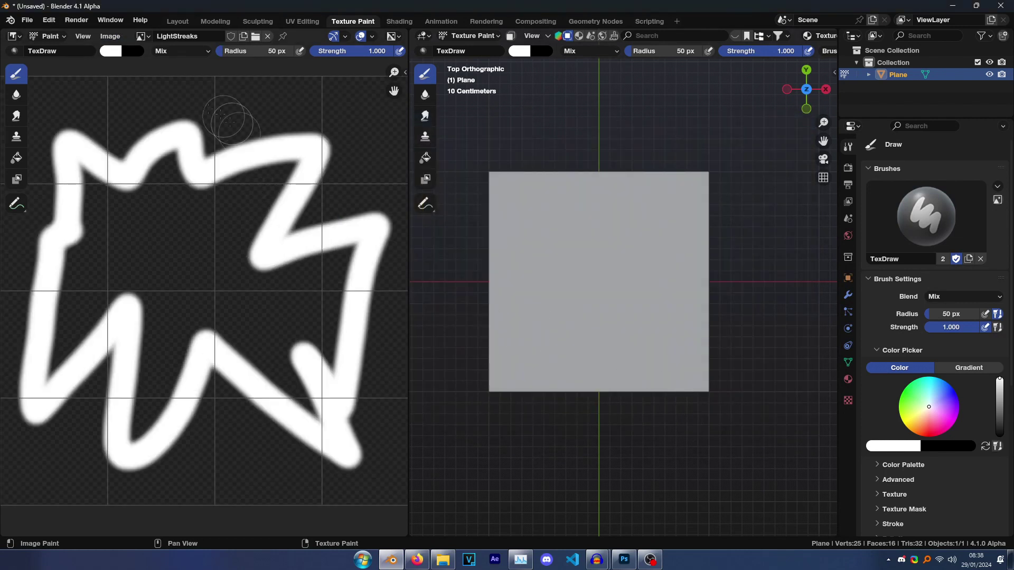
Create a new material for the plane in the Shading workspace and delete its Principled BSDF node.
{"action": "left_click", "coordinate": [404, 22]}
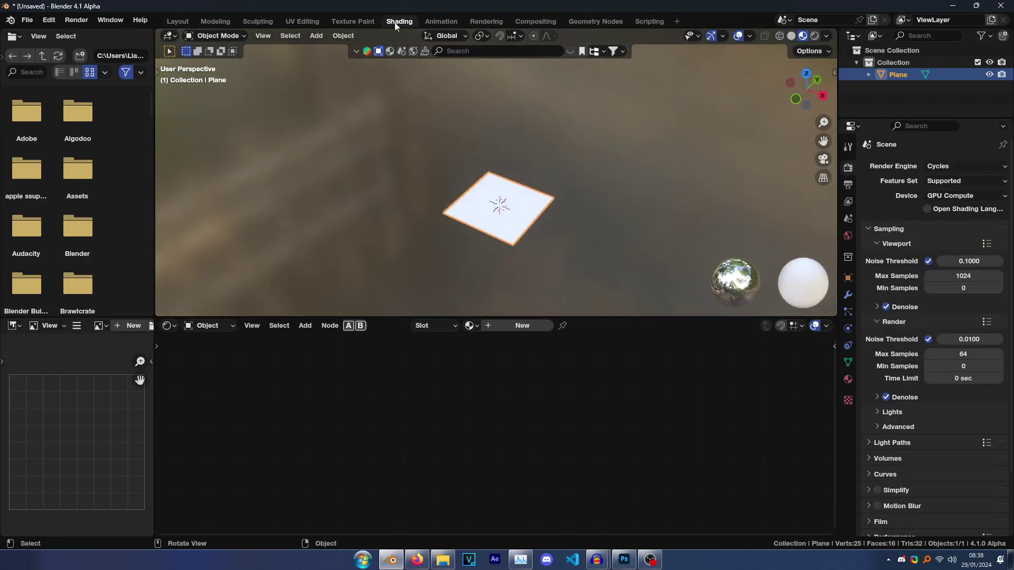
{"action": "left_click", "coordinate": [500, 329]}
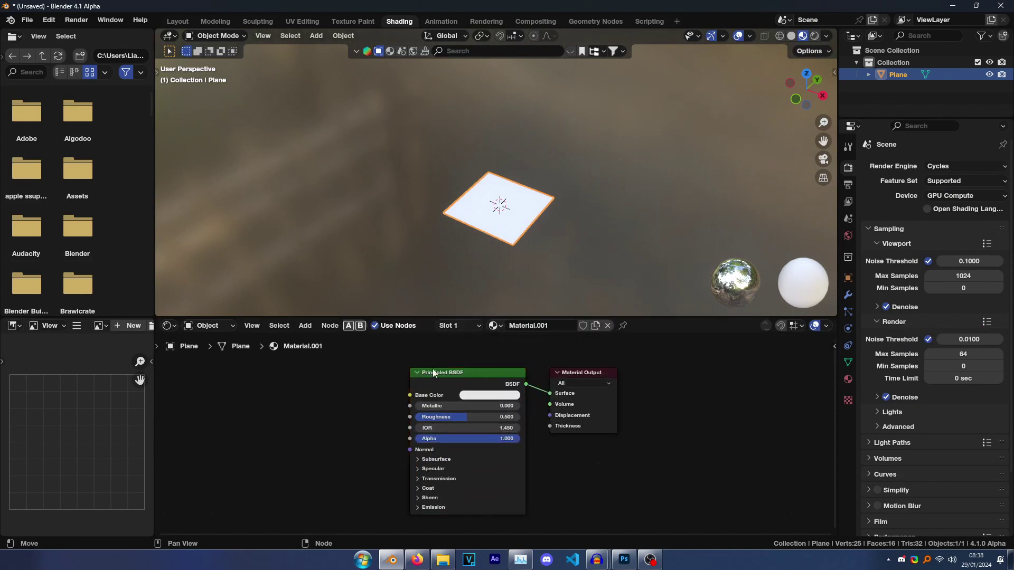
{"action": "left_click", "coordinate": [433, 372]}
{"action": "key", "text": "Delete"}
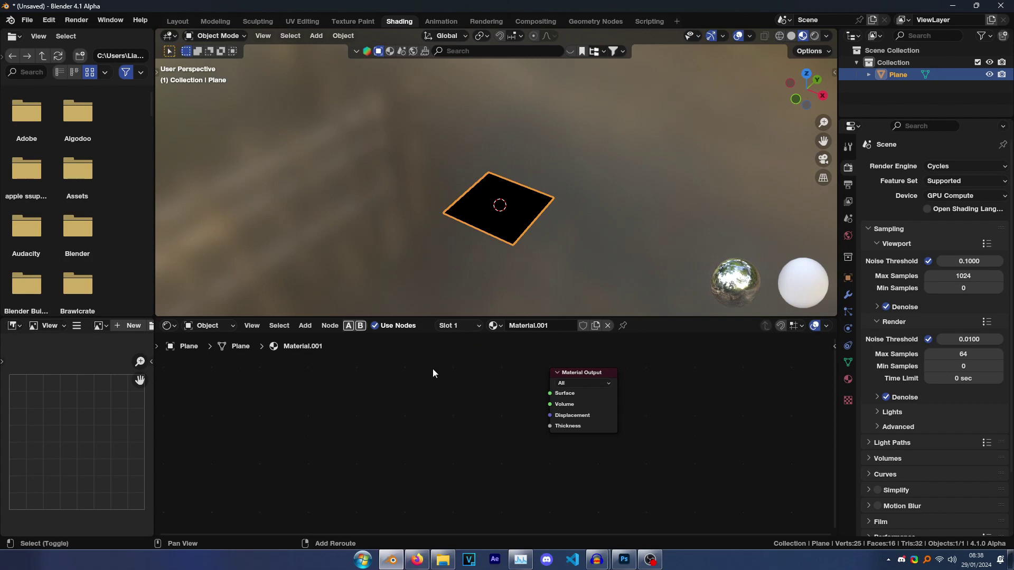
Add an Emission shader node and connect its output to the Surface input of the Material Output.
{"action": "key", "text": "shift+a"}
{"action": "type", "text": "emis"}
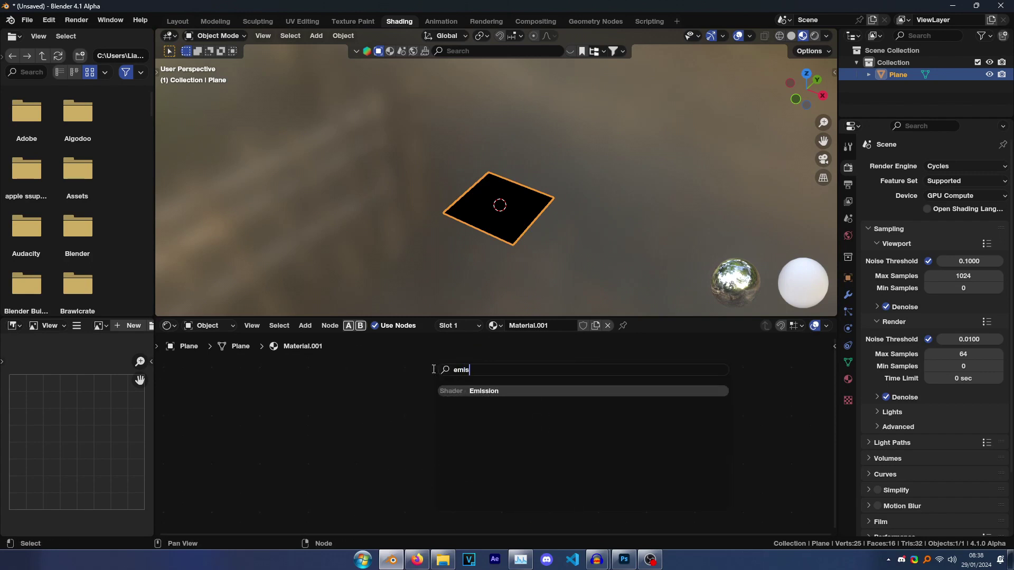
{"action": "key", "text": "Return"}
{"action": "left_click", "coordinate": [433, 373]}
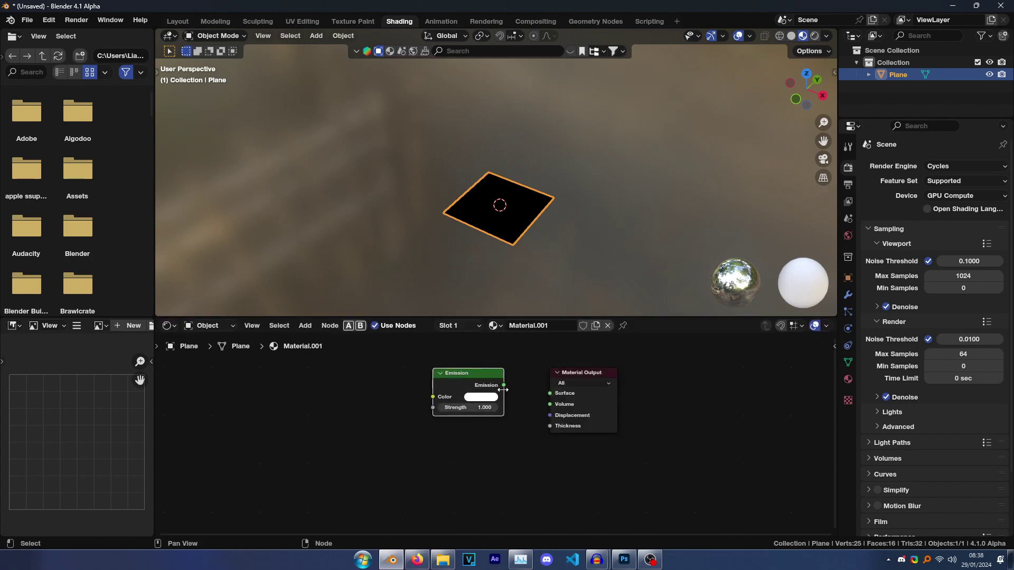
{"action": "left_click_drag", "start_coordinate": [500, 387], "coordinate": [550, 393]}
{"action": "left_click", "coordinate": [498, 406]}
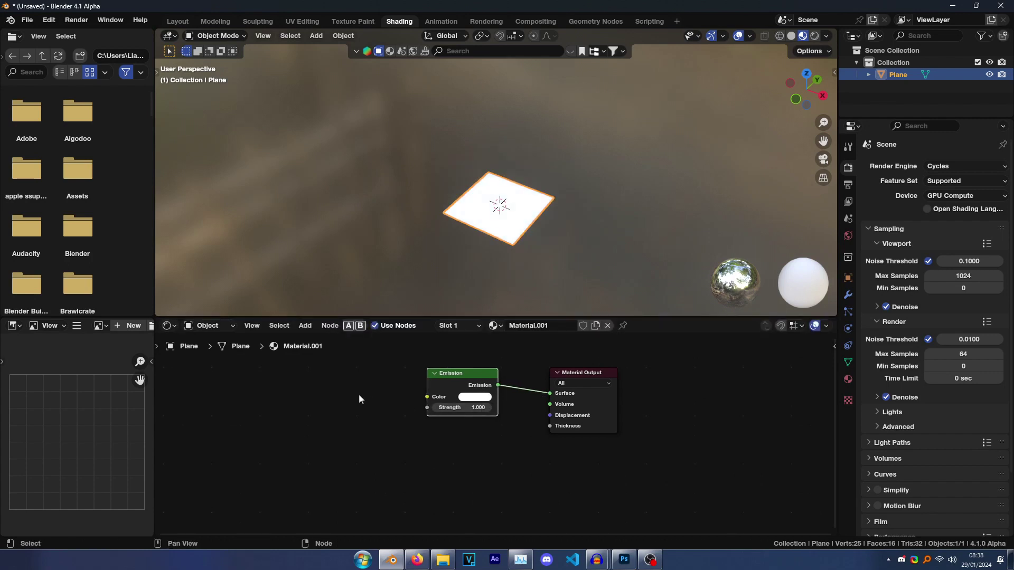
Add an Image Texture node using the LightStreaks image and connect its Color output to the Emission node's Color input.
{"action": "key", "text": "shift+a"}
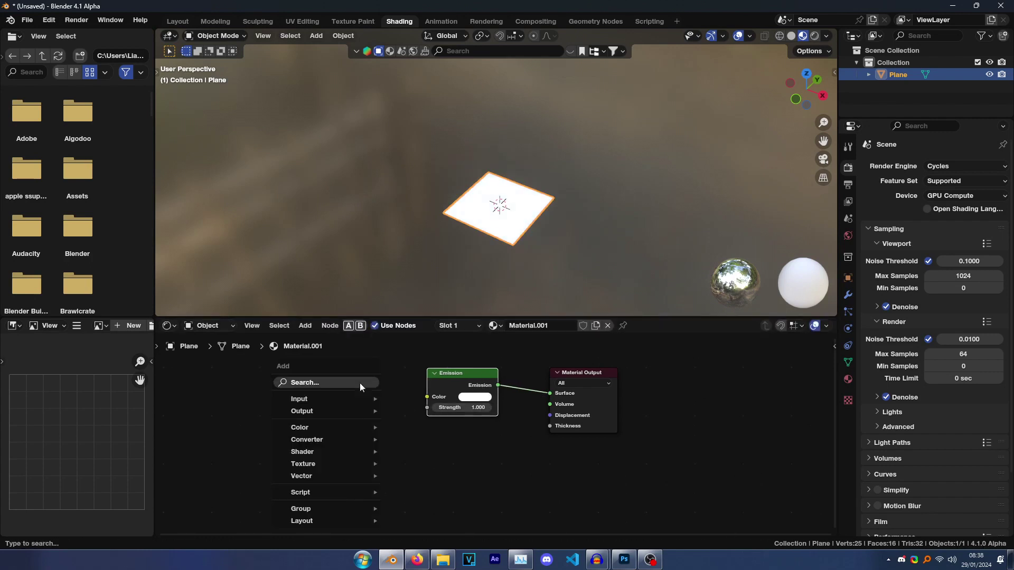
{"action": "type", "text": "imag"}
{"action": "key", "text": "Return"}
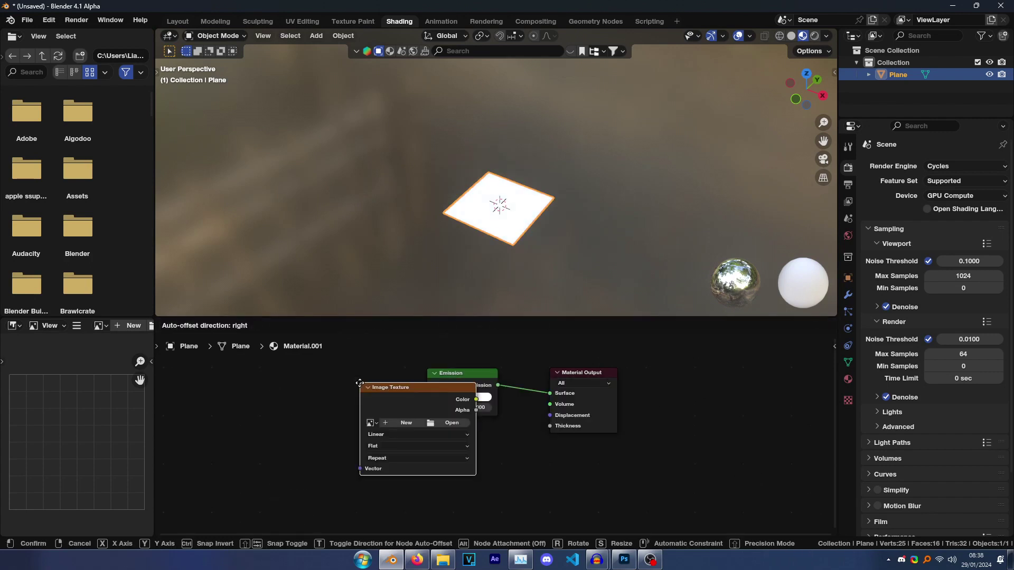
{"action": "left_click", "coordinate": [268, 384]}
{"action": "left_click", "coordinate": [278, 426]}
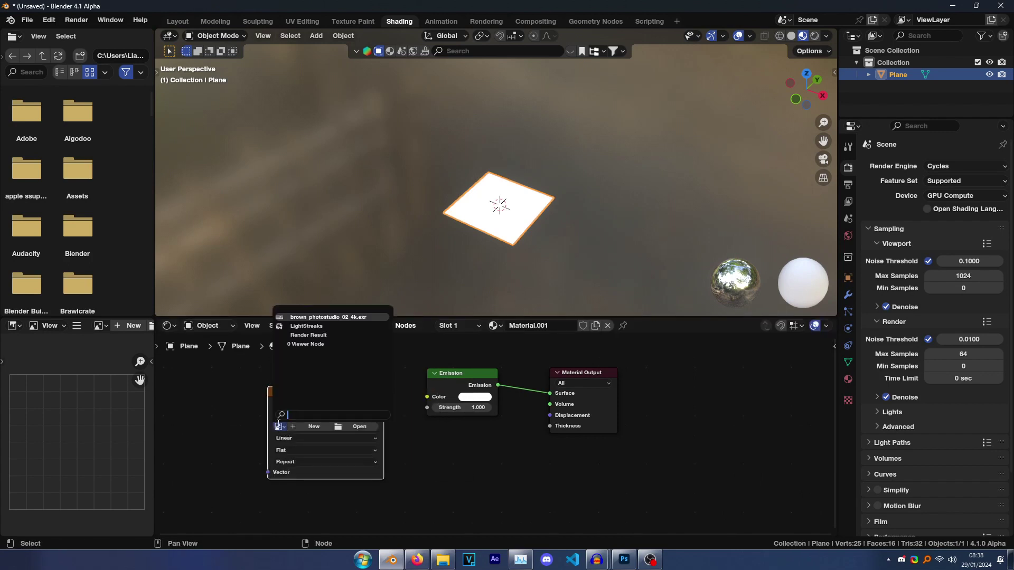
{"action": "left_click", "coordinate": [308, 328]}
{"action": "left_click_drag", "start_coordinate": [378, 413], "coordinate": [429, 389]}
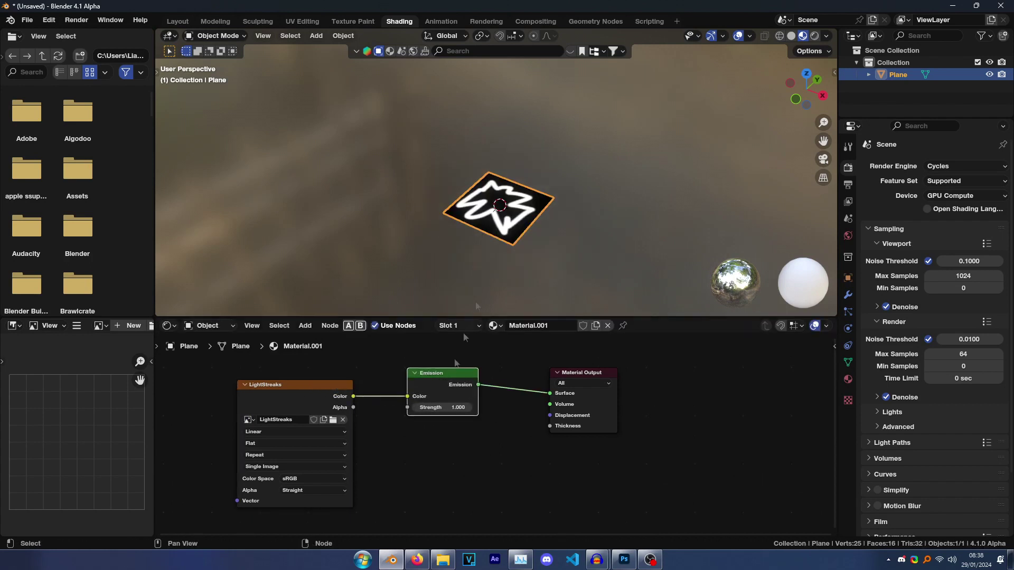
Insert a Mix Shader node on the link between the Emission and Material Output nodes.
{"action": "middle_click_drag", "start_coordinate": [458, 249], "coordinate": [491, 279]}
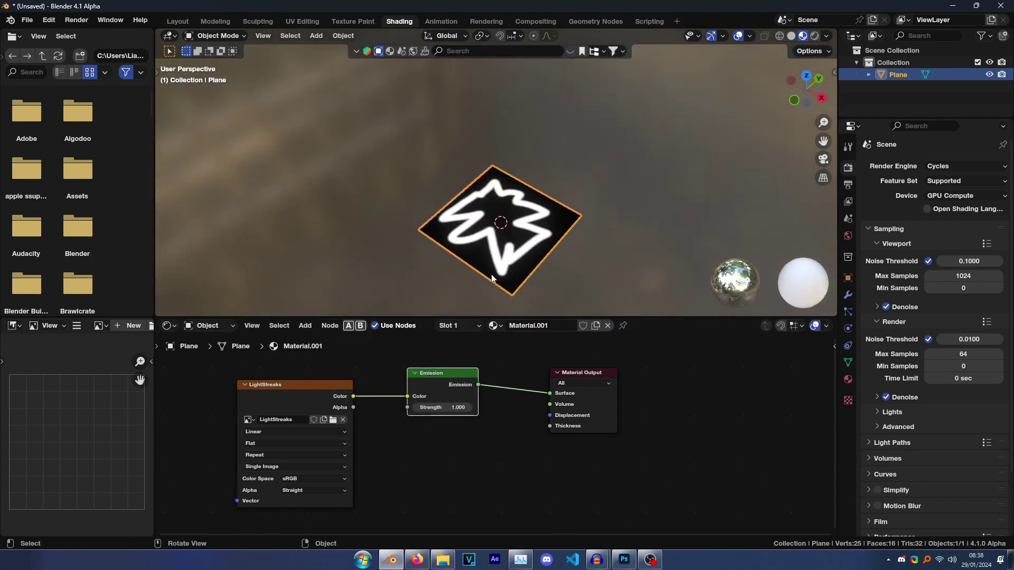
{"action": "middle_click_drag", "start_coordinate": [520, 240], "coordinate": [525, 211], "text": "shift"}
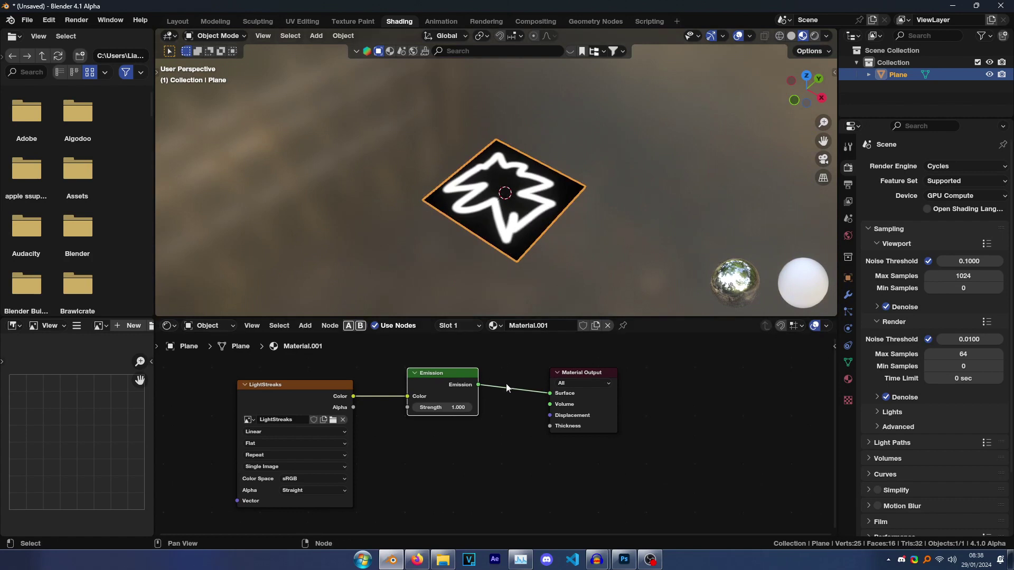
{"action": "key", "text": "shift+a"}
{"action": "type", "text": "mix sh"}
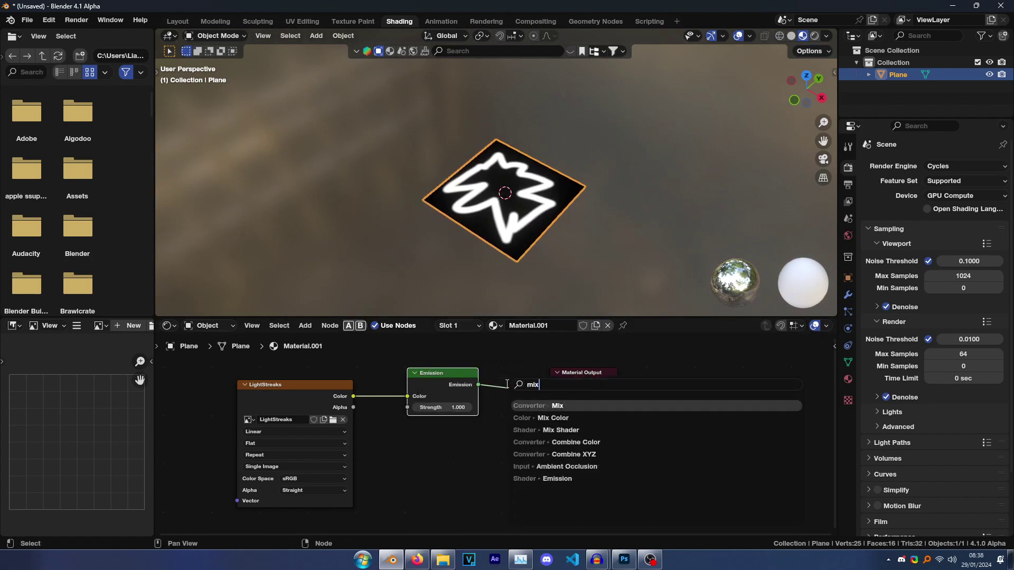
{"action": "key", "text": "Return"}
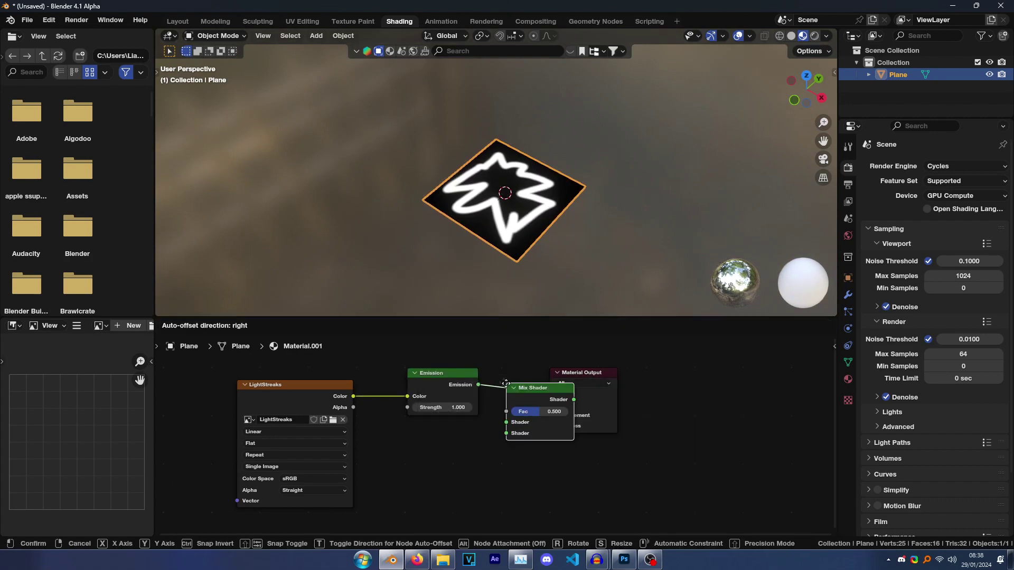
{"action": "left_click", "coordinate": [516, 383]}
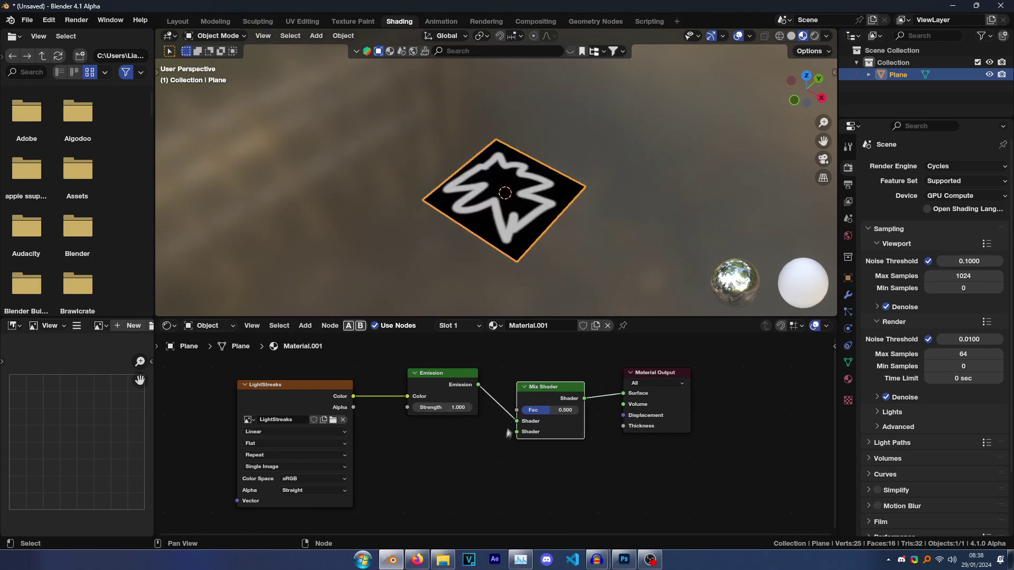
Add a Transparent BSDF node feeding the Mix Shader's second Shader input, and connect the LightStreaks Alpha output to its Fac.
{"action": "key", "text": "shift+a"}
{"action": "type", "text": "transpare"}
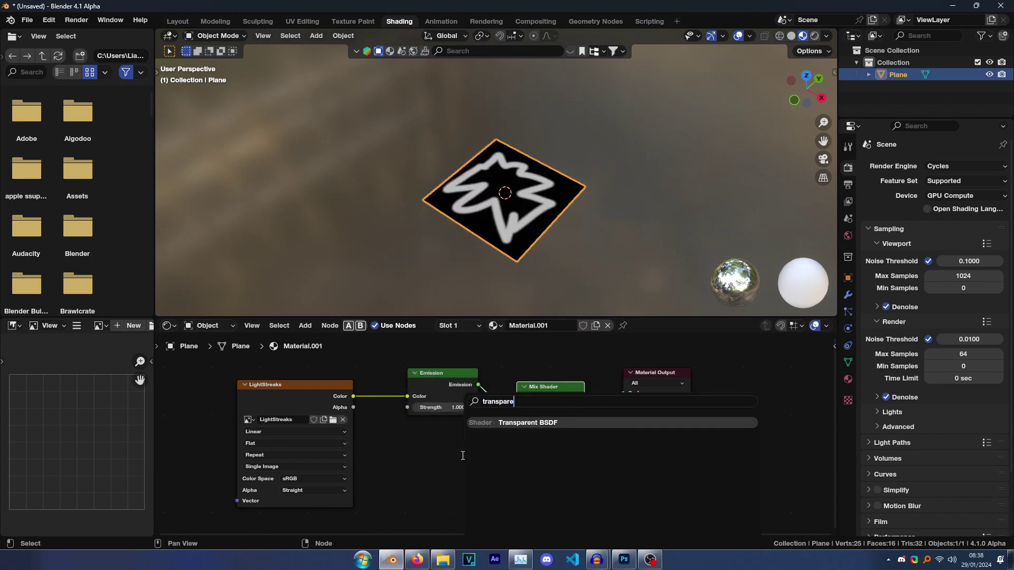
{"action": "key", "text": "Return"}
{"action": "left_click", "coordinate": [413, 452]}
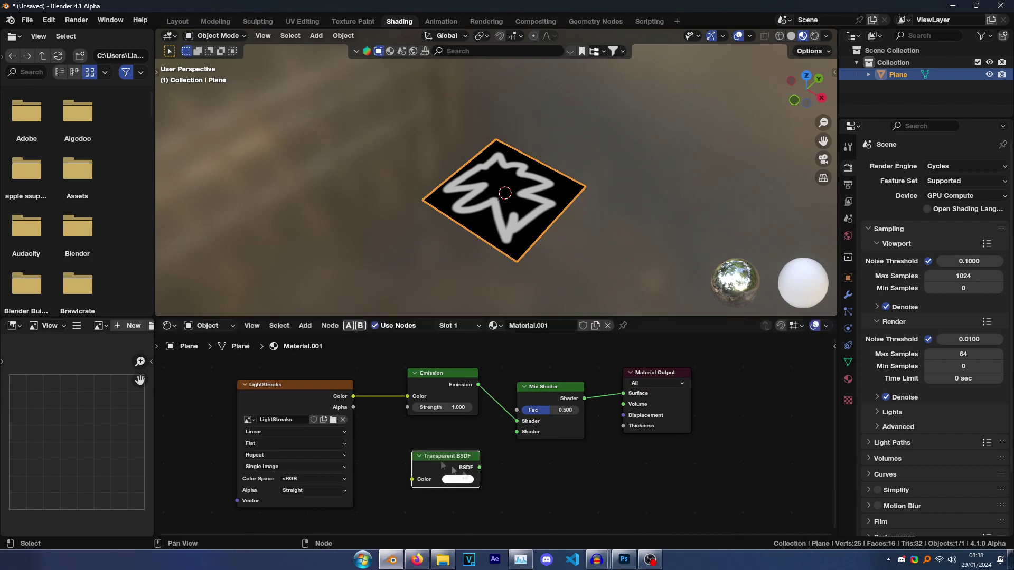
{"action": "left_click_drag", "start_coordinate": [480, 468], "coordinate": [521, 433]}
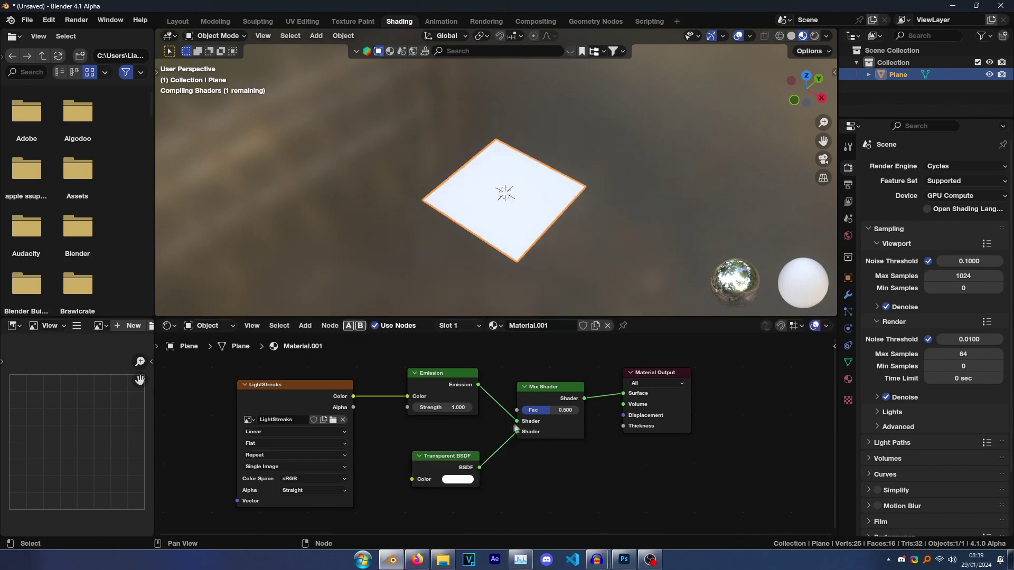
{"action": "left_click", "coordinate": [341, 408]}
{"action": "left_click_drag", "start_coordinate": [353, 408], "coordinate": [519, 410]}
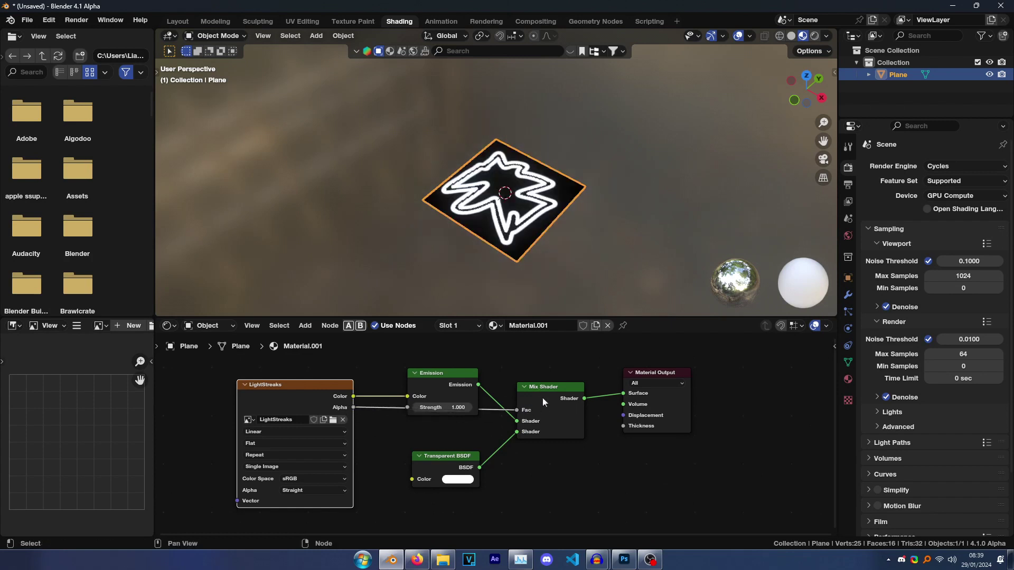
Set the material's viewport Blend Mode to Alpha Blend.
{"action": "scroll", "coordinate": [581, 63], "scroll_direction": "up", "scroll_amount": 3}
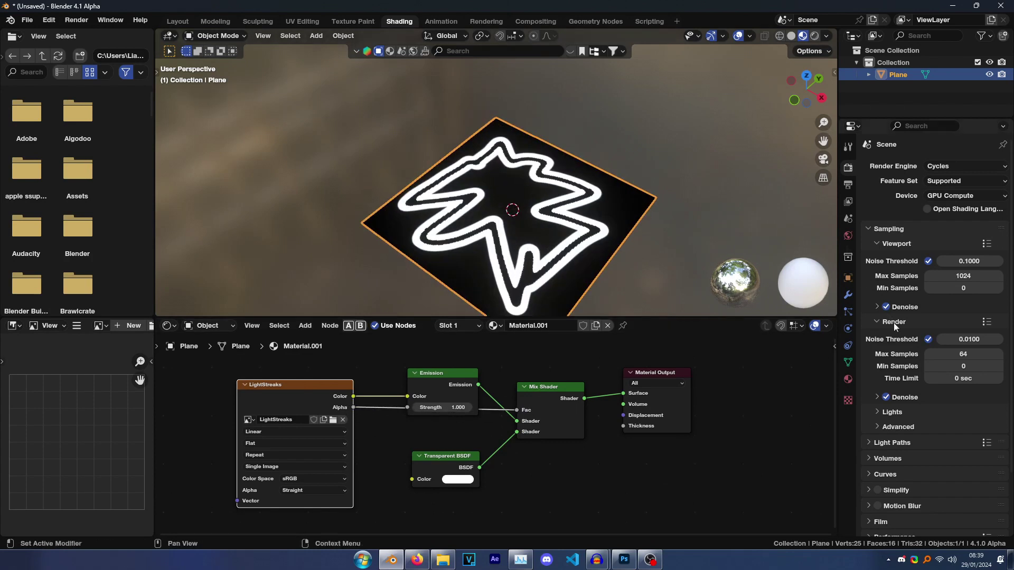
{"action": "left_click", "coordinate": [848, 380]}
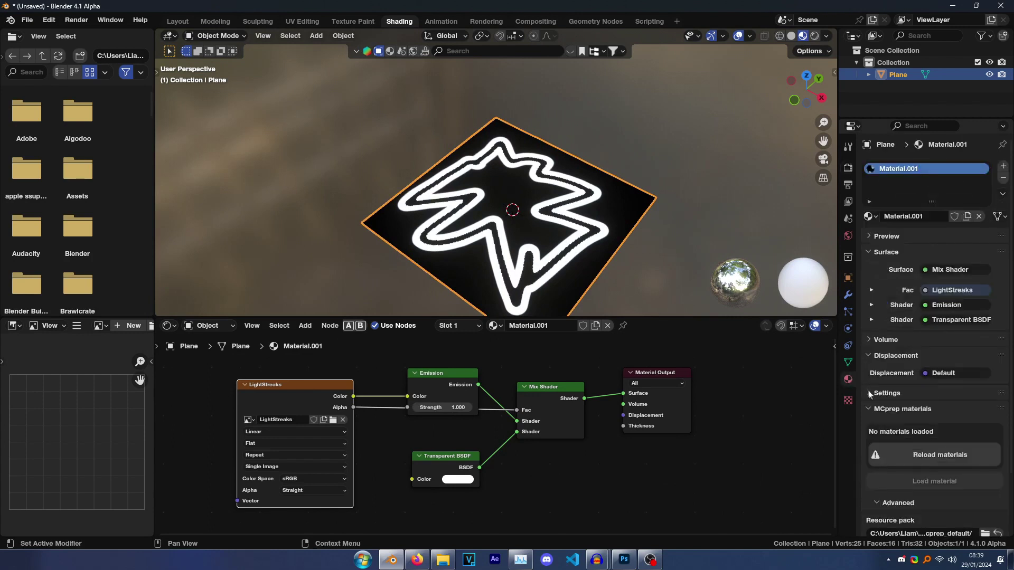
{"action": "scroll", "coordinate": [880, 392], "scroll_direction": "down", "scroll_amount": 3}
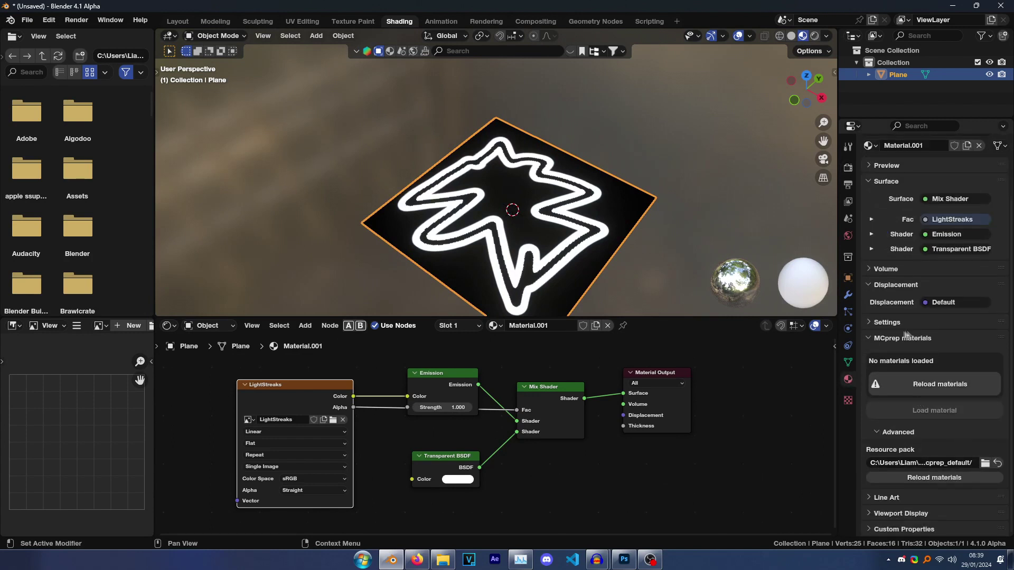
{"action": "left_click", "coordinate": [898, 513]}
{"action": "scroll", "coordinate": [890, 476], "scroll_direction": "down", "scroll_amount": 6}
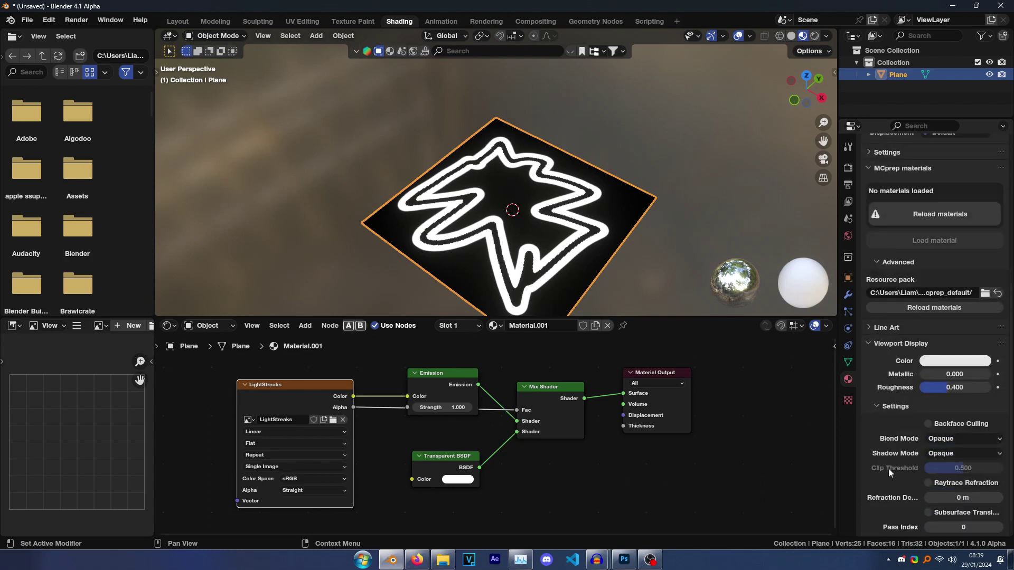
{"action": "left_click", "coordinate": [932, 421]}
{"action": "left_click", "coordinate": [947, 474]}
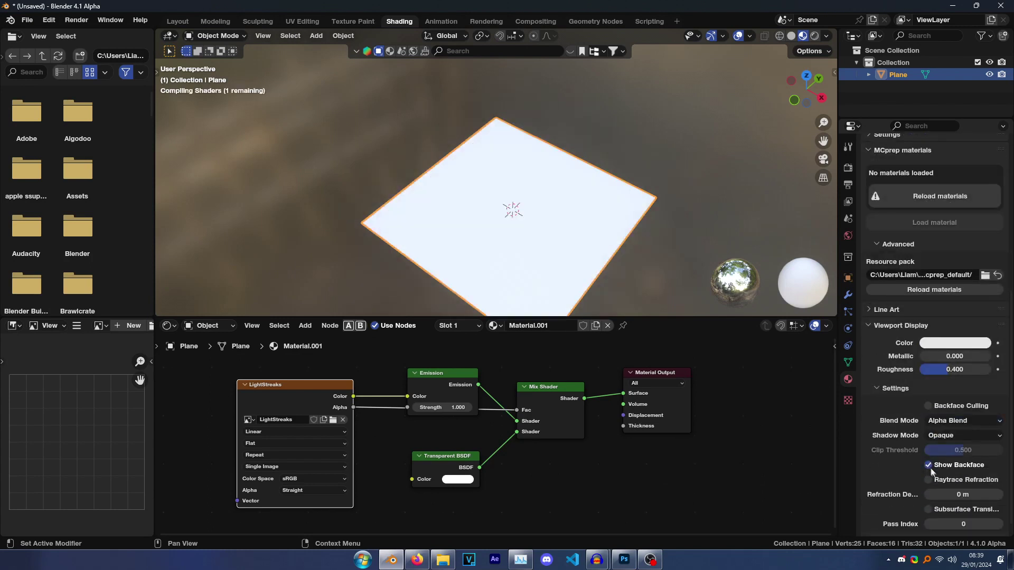
Swap the Mix Shader's inputs so the Transparent BSDF feeds the first Shader input and Emission the second.
{"action": "scroll", "coordinate": [527, 226], "scroll_direction": "up", "scroll_amount": 1}
{"action": "scroll", "coordinate": [521, 220], "scroll_direction": "up", "scroll_amount": 2}
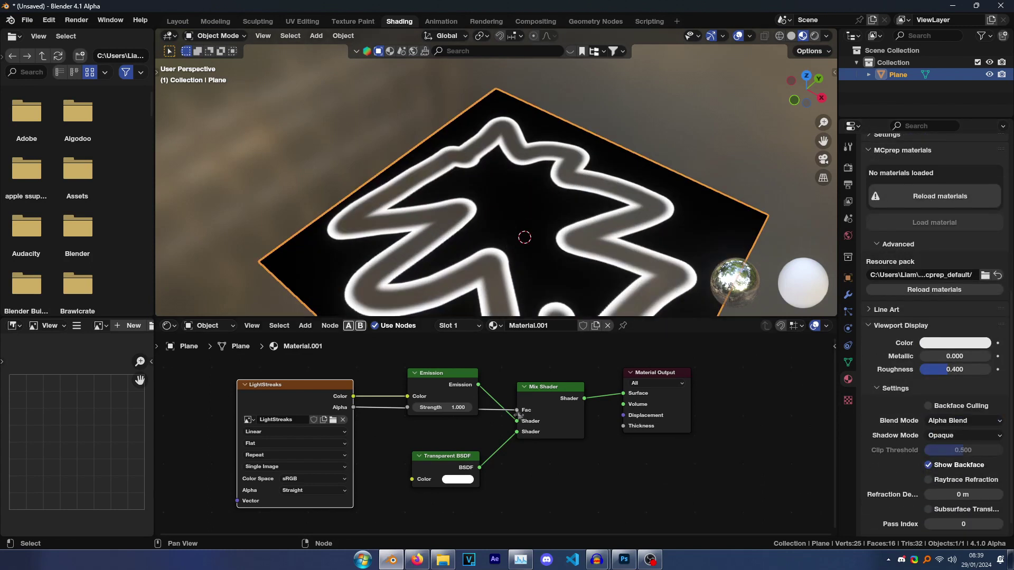
{"action": "mouse_move", "coordinate": [518, 422]}
{"action": "left_mouse_down"}
{"action": "mouse_move", "coordinate": [507, 441]}
{"action": "mouse_move", "coordinate": [518, 421]}
{"action": "left_mouse_up"}
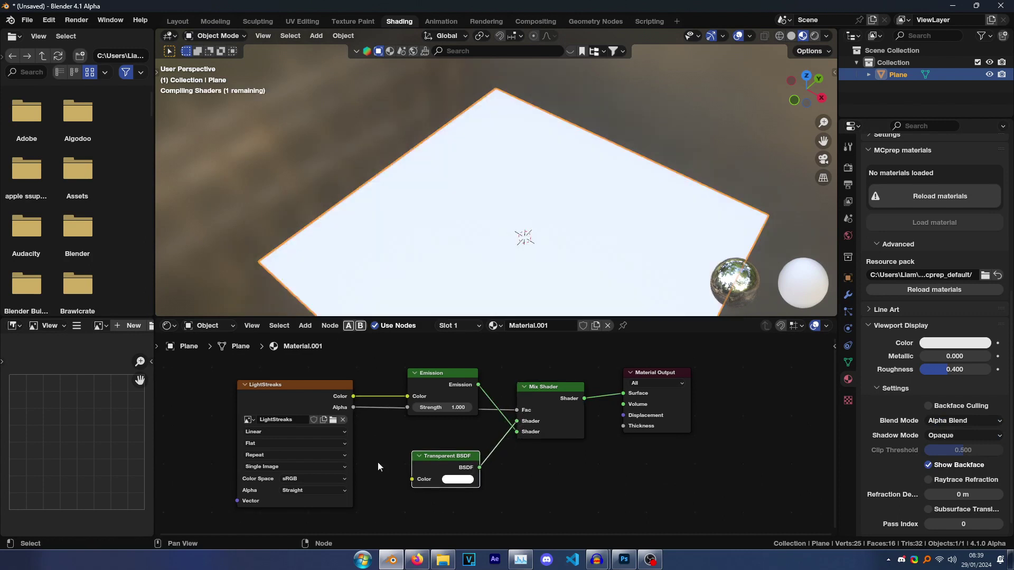
Switch the scene's render engine to EEVEE (Legacy).
{"action": "scroll", "coordinate": [483, 173], "scroll_direction": "down", "scroll_amount": 3}
{"action": "scroll", "coordinate": [503, 195], "scroll_direction": "up", "scroll_amount": 3}
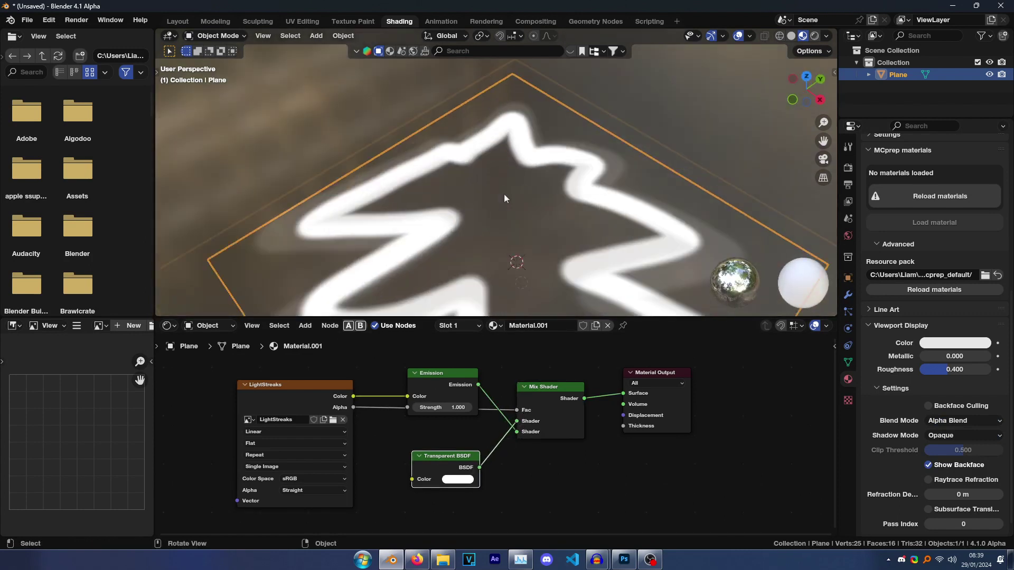
{"action": "mouse_move", "coordinate": [503, 195]}
{"action": "middle_mouse_down"}
{"action": "mouse_move", "coordinate": [613, 196]}
{"action": "mouse_move", "coordinate": [524, 157]}
{"action": "mouse_move", "coordinate": [607, 132]}
{"action": "middle_mouse_up"}
{"action": "scroll", "coordinate": [525, 156], "scroll_direction": "down", "scroll_amount": 5}
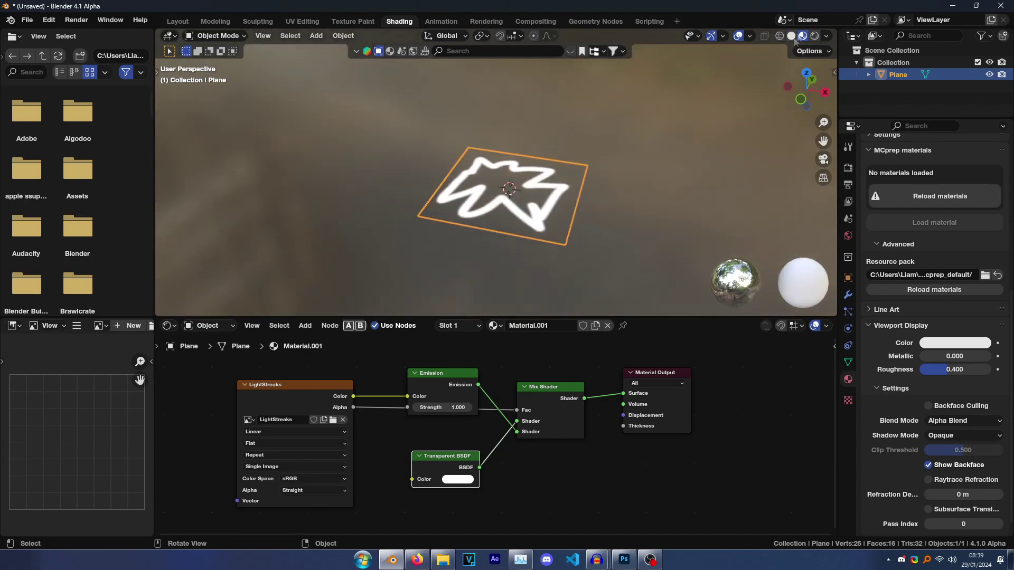
{"action": "scroll", "coordinate": [565, 157], "scroll_direction": "up", "scroll_amount": 2}
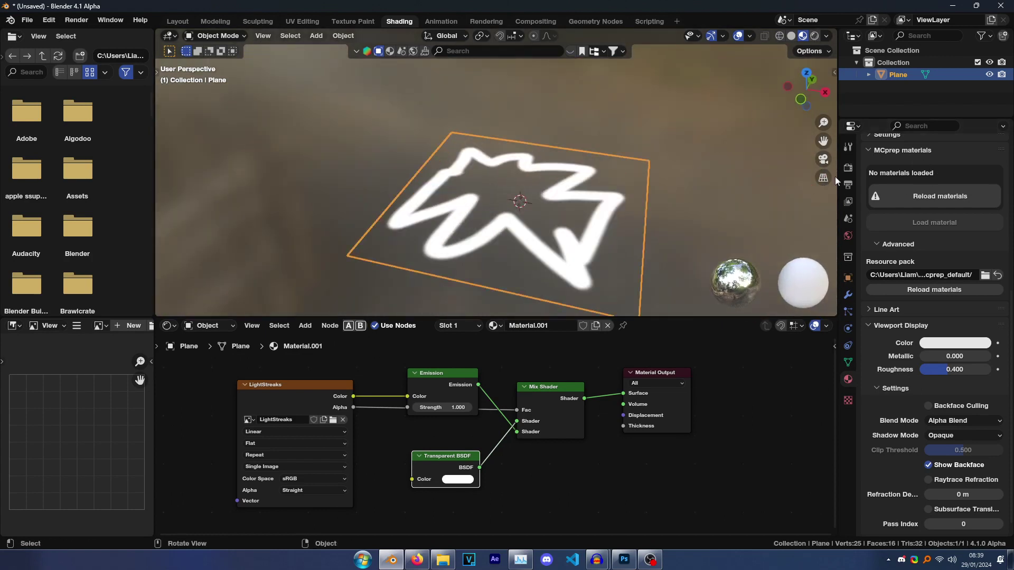
{"action": "left_click", "coordinate": [849, 167]}
{"action": "scroll", "coordinate": [896, 242], "scroll_direction": "up", "scroll_amount": 3}
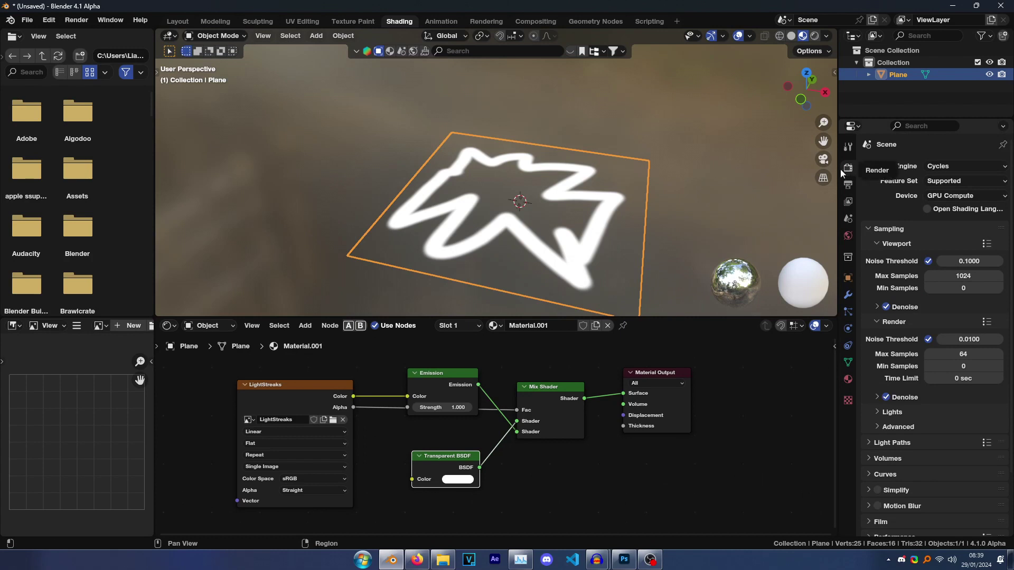
{"action": "left_click", "coordinate": [932, 166]}
{"action": "left_click", "coordinate": [939, 177]}
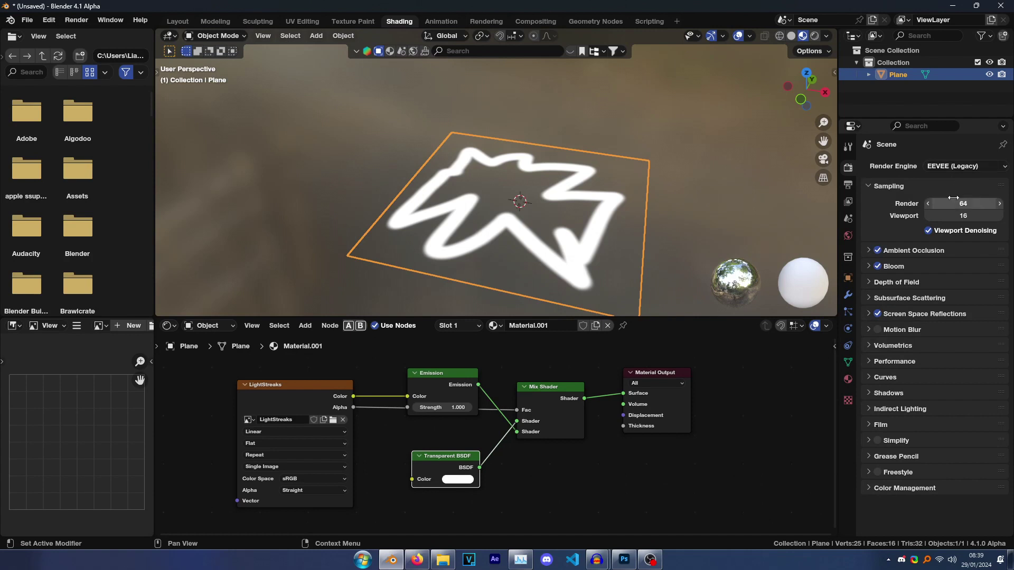
Set both the render and viewport sample counts to 2.
{"action": "mouse_move", "coordinate": [954, 204]}
{"action": "left_mouse_down"}
{"action": "mouse_move", "coordinate": [954, 214]}
{"action": "mouse_move", "coordinate": [955, 198]}
{"action": "left_mouse_up"}
{"action": "type", "text": "2"}
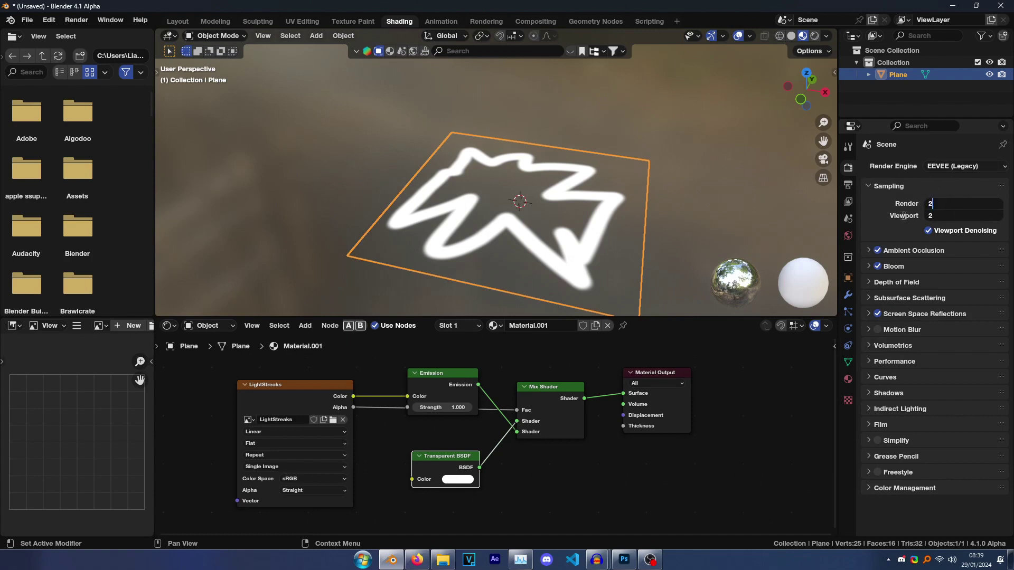
{"action": "key", "text": "Return"}
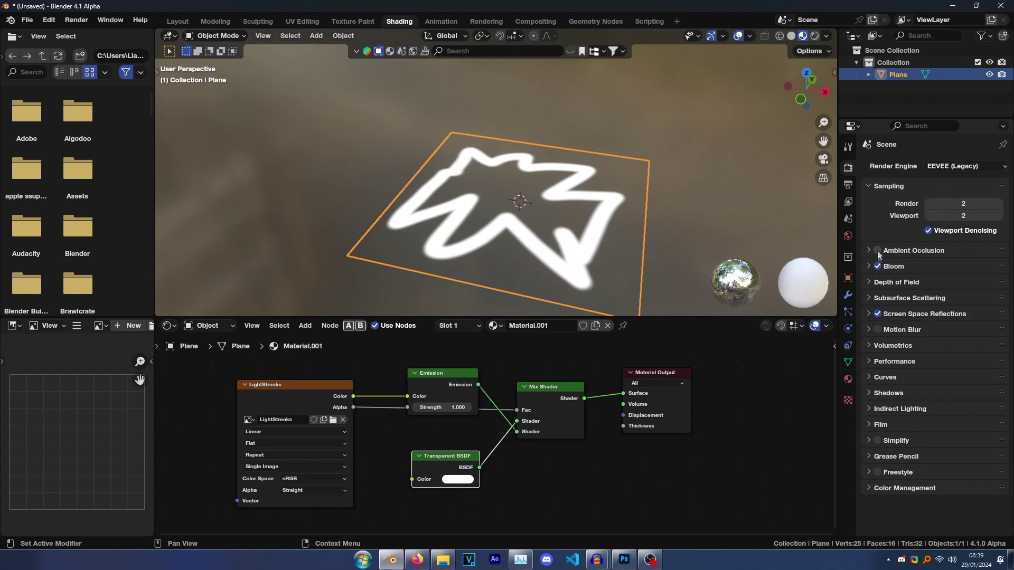
Disable Ambient Occlusion, Bloom and Screen Space Reflections, and make the film background transparent.
{"action": "left_click", "coordinate": [878, 267]}
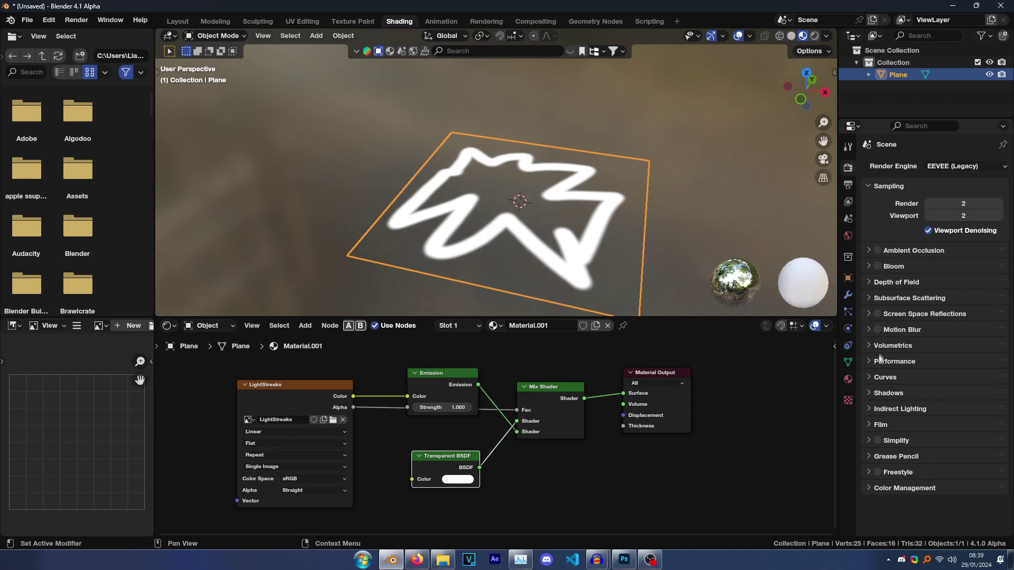
{"action": "left_click", "coordinate": [880, 424]}
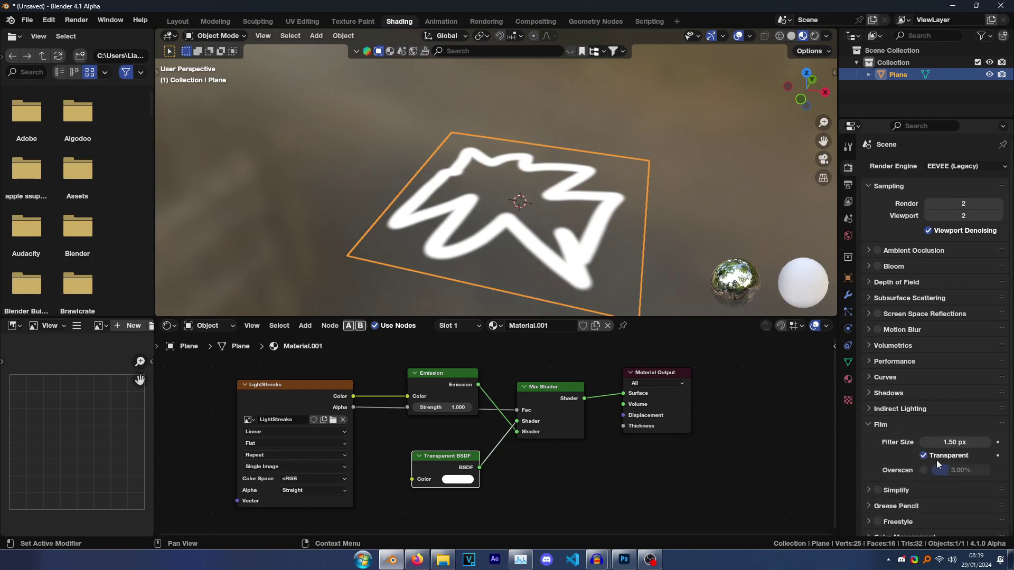
Replace the material preview's HDRI background with the scene world, then switch the viewport to rendered shading.
{"action": "left_click", "coordinate": [827, 35]}
{"action": "left_click", "coordinate": [767, 94]}
{"action": "left_click", "coordinate": [630, 106]}
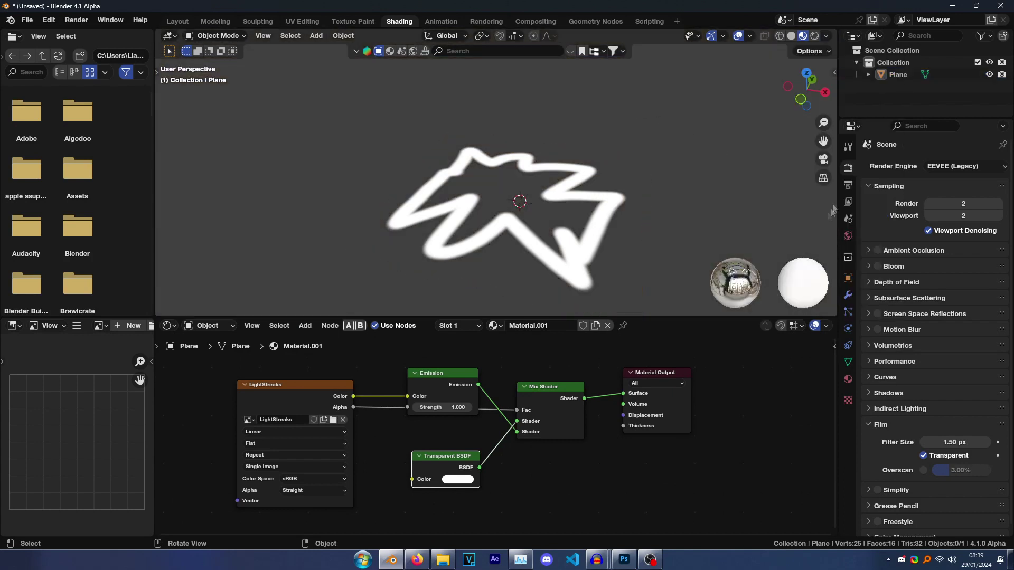
{"action": "left_click", "coordinate": [815, 36]}
{"action": "mouse_move", "coordinate": [740, 95]}
{"action": "middle_mouse_down"}
{"action": "mouse_move", "coordinate": [686, 140]}
{"action": "mouse_move", "coordinate": [687, 213]}
{"action": "mouse_move", "coordinate": [715, 170]}
{"action": "mouse_move", "coordinate": [697, 174]}
{"action": "middle_mouse_up"}
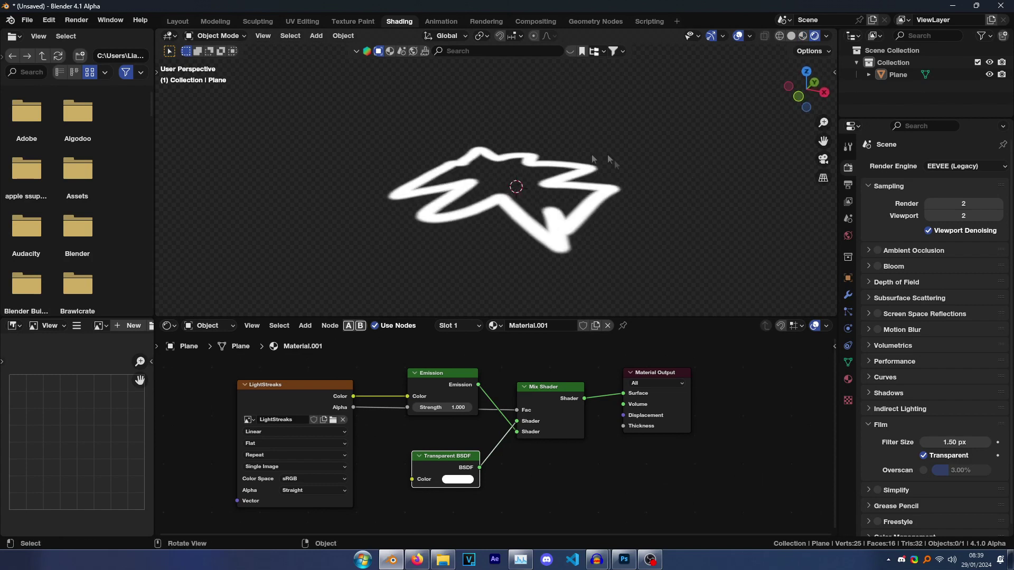
Return to the Layout workspace, select the plane and show it in rendered viewport shading.
{"action": "left_click", "coordinate": [177, 21]}
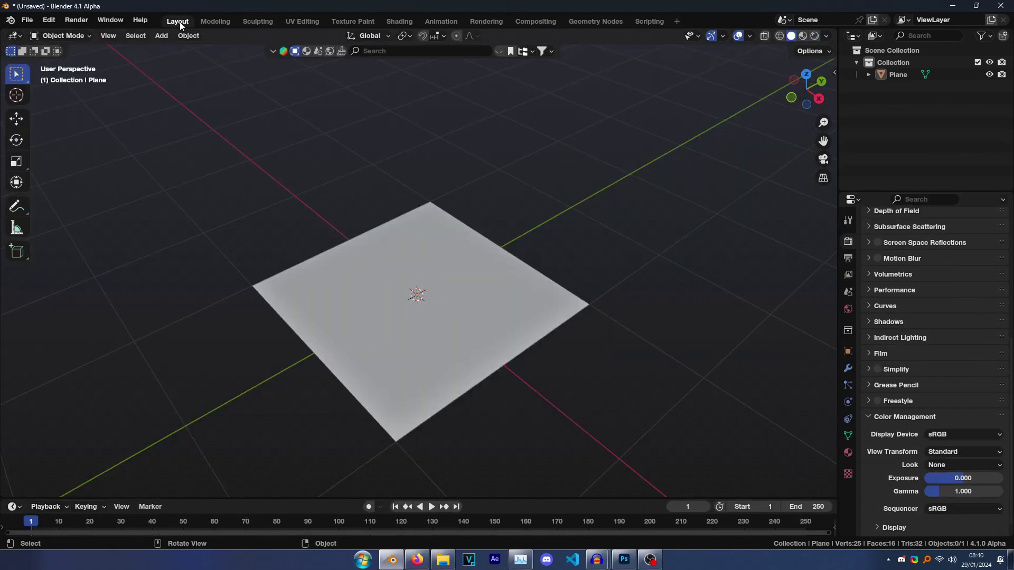
{"action": "left_click", "coordinate": [428, 256]}
{"action": "left_click", "coordinate": [815, 36]}
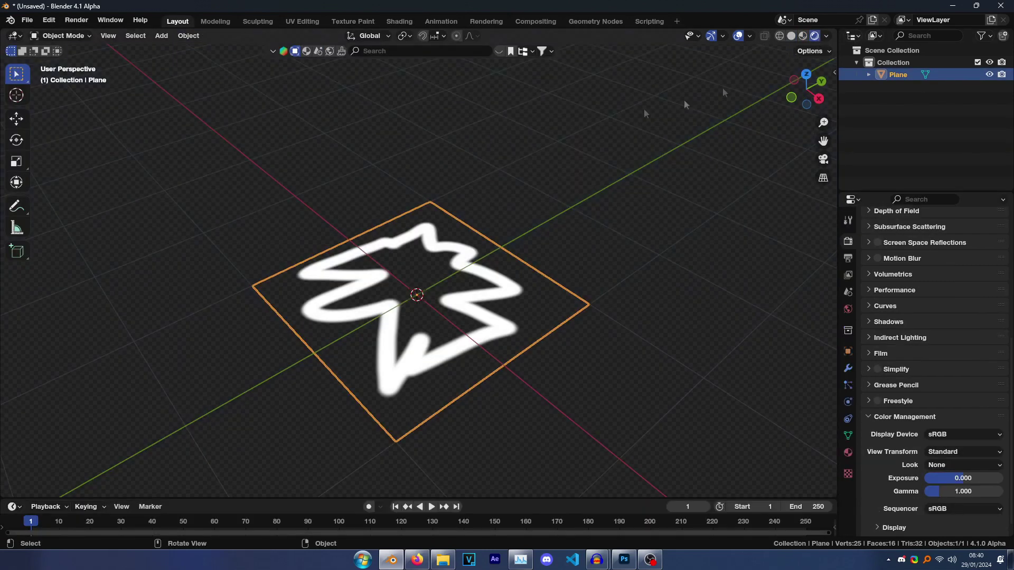
Add an Array modifier to the plane.
{"action": "scroll", "coordinate": [645, 109], "scroll_direction": "down", "scroll_amount": 4}
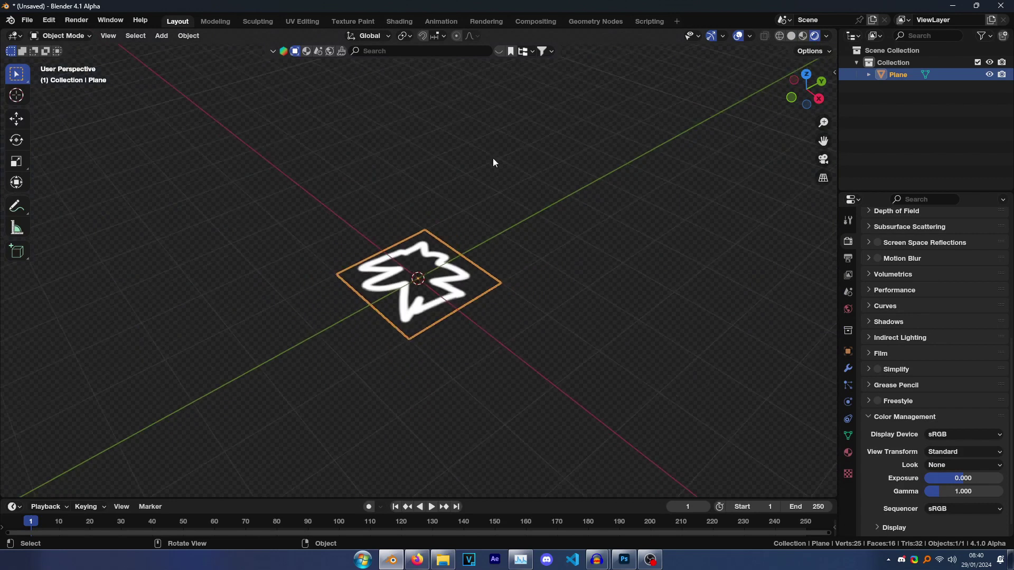
{"action": "left_click", "coordinate": [849, 370]}
{"action": "left_click", "coordinate": [915, 241]}
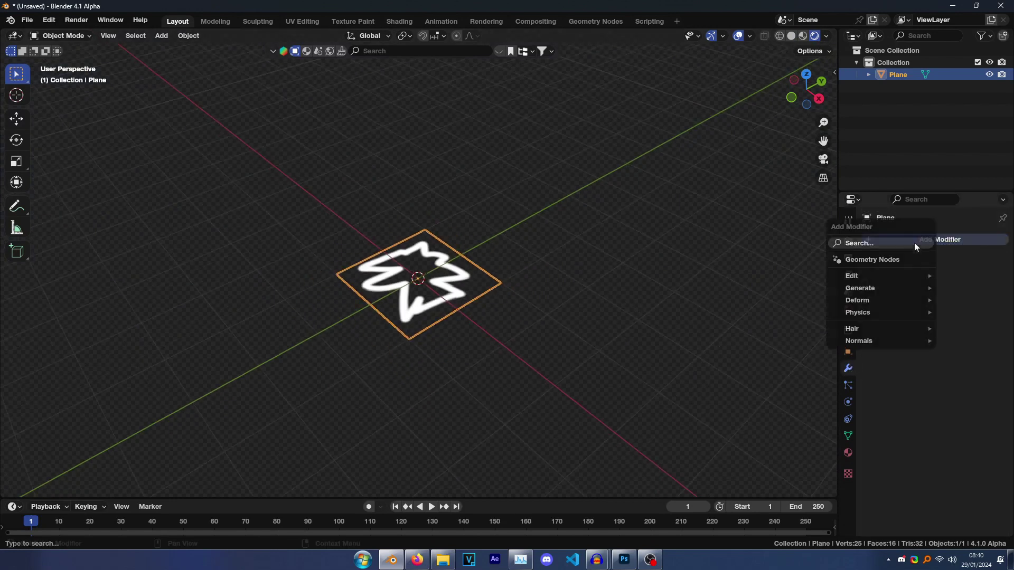
{"action": "left_click", "coordinate": [914, 243]}
{"action": "type", "text": "arra"}
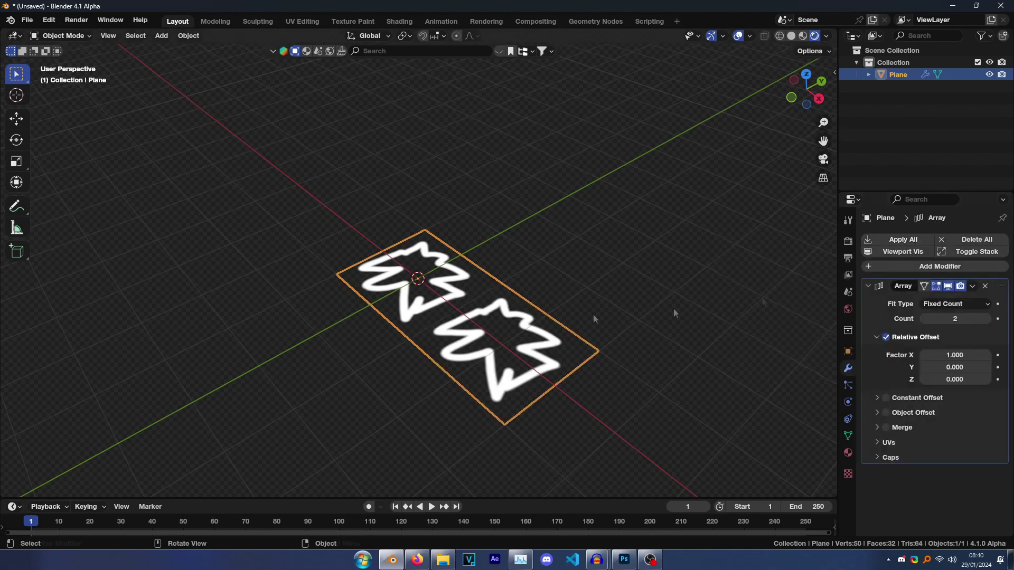
Add a Bezier curve to the scene and delete all of its default points in Edit Mode.
{"action": "middle_click_drag", "start_coordinate": [595, 319], "coordinate": [501, 237]}
{"action": "middle_click_drag", "start_coordinate": [397, 202], "coordinate": [391, 186]}
{"action": "key", "text": "shift+a"}
{"action": "mouse_move", "coordinate": [390, 186]}
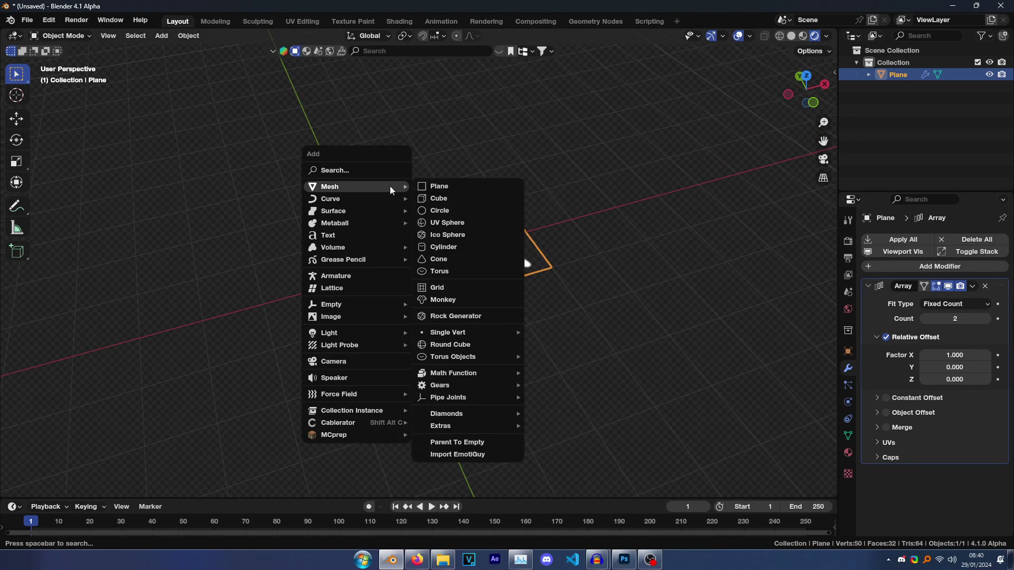
{"action": "left_click", "coordinate": [472, 199]}
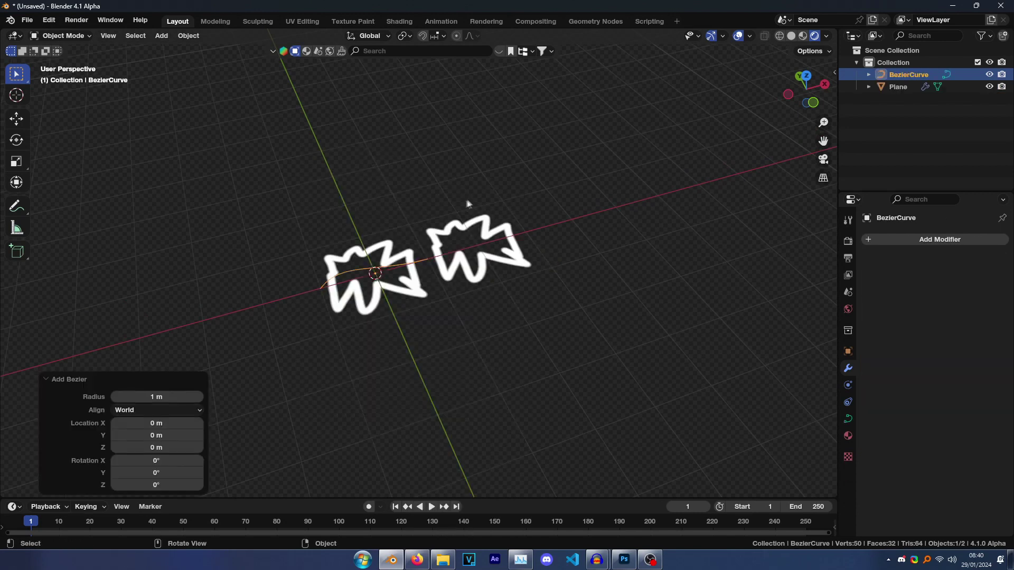
{"action": "middle_click_drag", "start_coordinate": [467, 204], "coordinate": [421, 250]}
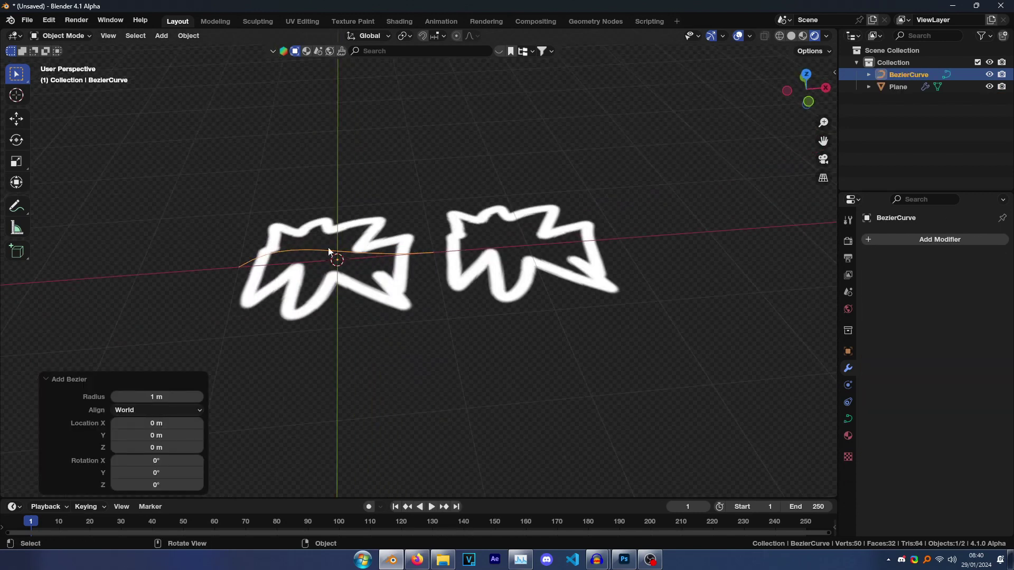
{"action": "key", "text": "Tab"}
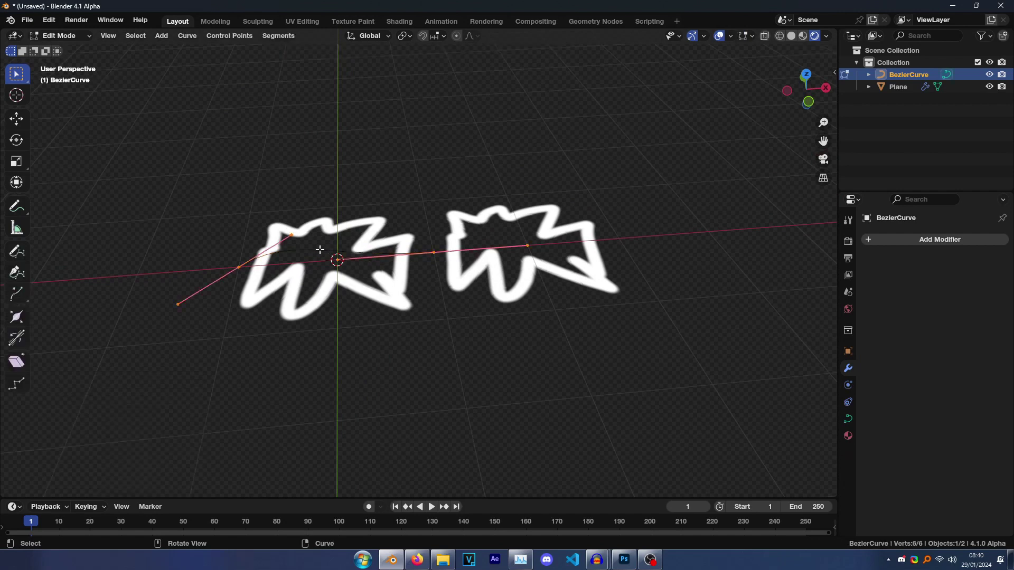
{"action": "key", "text": "x"}
{"action": "left_click", "coordinate": [308, 245]}
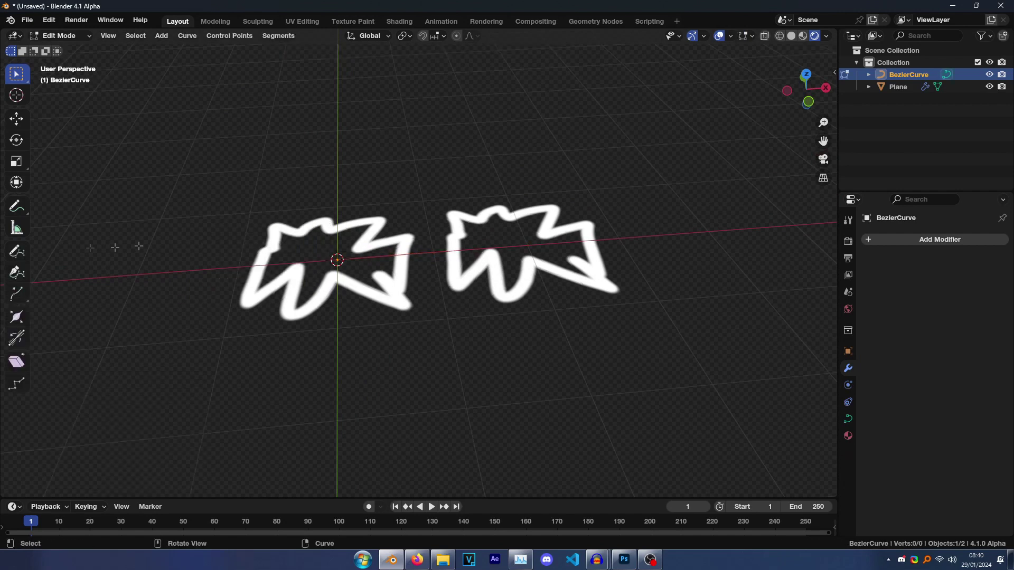
Draw a freehand looping curve around the origin in front orthographic view and return to Object Mode.
{"action": "left_click", "coordinate": [16, 253]}
{"action": "mouse_move", "coordinate": [274, 254]}
{"action": "middle_mouse_down", "text": "alt"}
{"action": "mouse_move", "coordinate": [236, 255]}
{"action": "mouse_move", "coordinate": [410, 267]}
{"action": "middle_mouse_up", "text": "alt"}
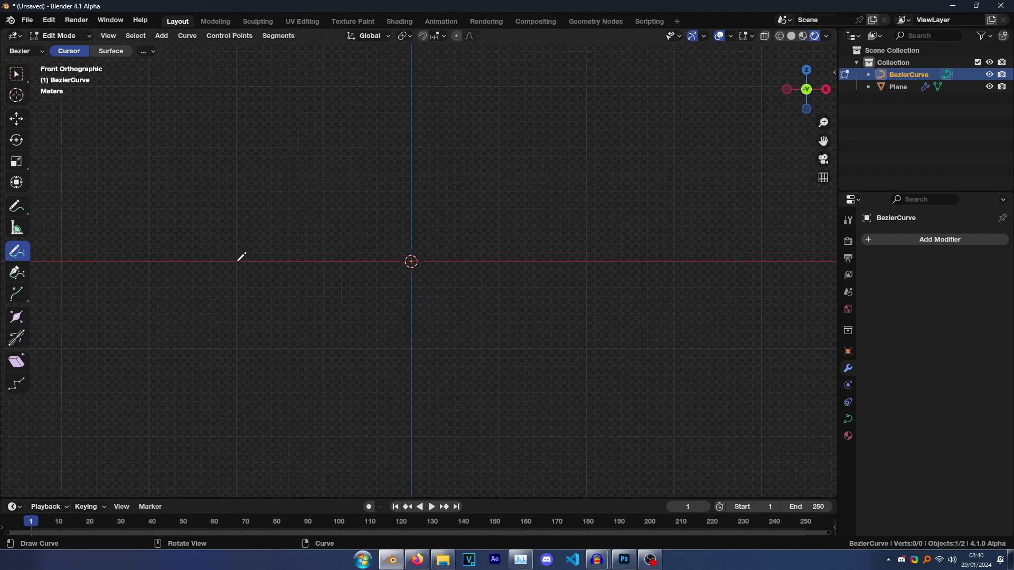
{"action": "mouse_move", "coordinate": [236, 261]}
{"action": "left_mouse_down"}
{"action": "mouse_move", "coordinate": [514, 311]}
{"action": "mouse_move", "coordinate": [547, 288]}
{"action": "left_mouse_up"}
{"action": "key", "text": "Tab"}
{"action": "mouse_move", "coordinate": [547, 288]}
{"action": "middle_mouse_down"}
{"action": "mouse_move", "coordinate": [437, 302]}
{"action": "mouse_move", "coordinate": [341, 235]}
{"action": "middle_mouse_up"}
{"action": "scroll", "coordinate": [420, 248], "scroll_direction": "up", "scroll_amount": 1}
Set the plane's Array fit type to Fit Curve with BezierCurve as the curve.
{"action": "left_click", "coordinate": [455, 233]}
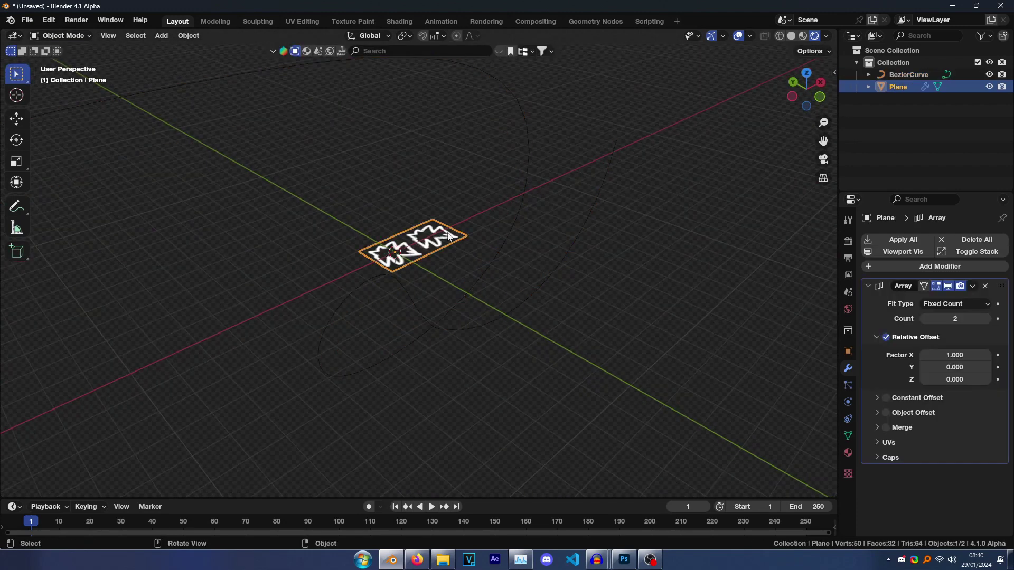
{"action": "scroll", "coordinate": [423, 228], "scroll_direction": "up", "scroll_amount": 3}
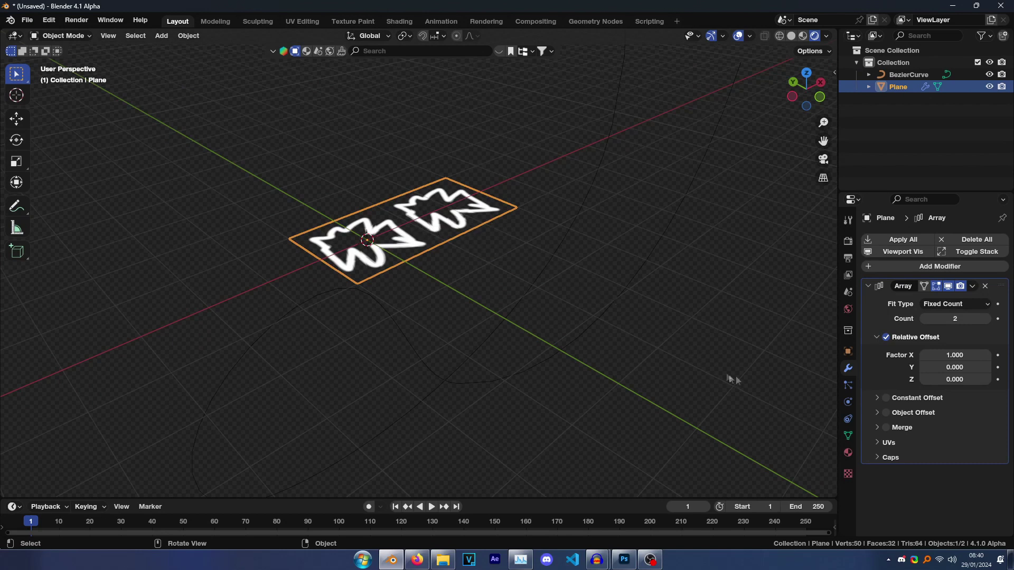
{"action": "left_click", "coordinate": [933, 310]}
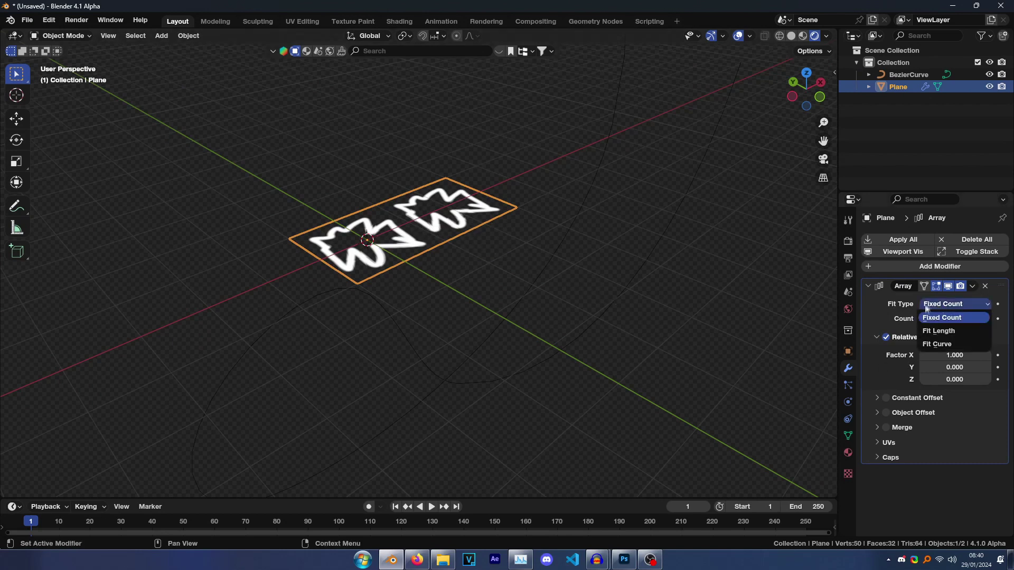
{"action": "left_click", "coordinate": [939, 339]}
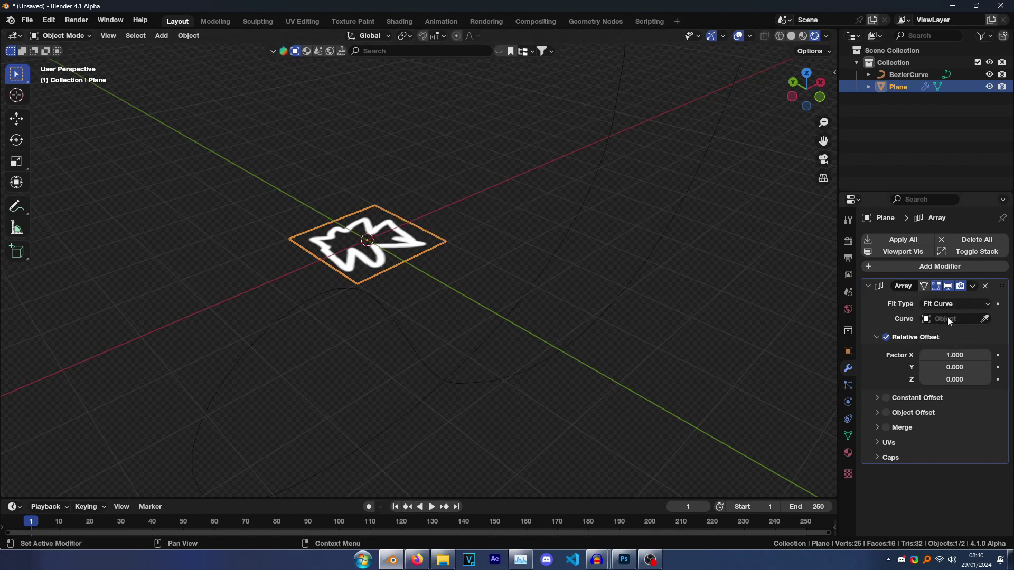
{"action": "left_click", "coordinate": [986, 319]}
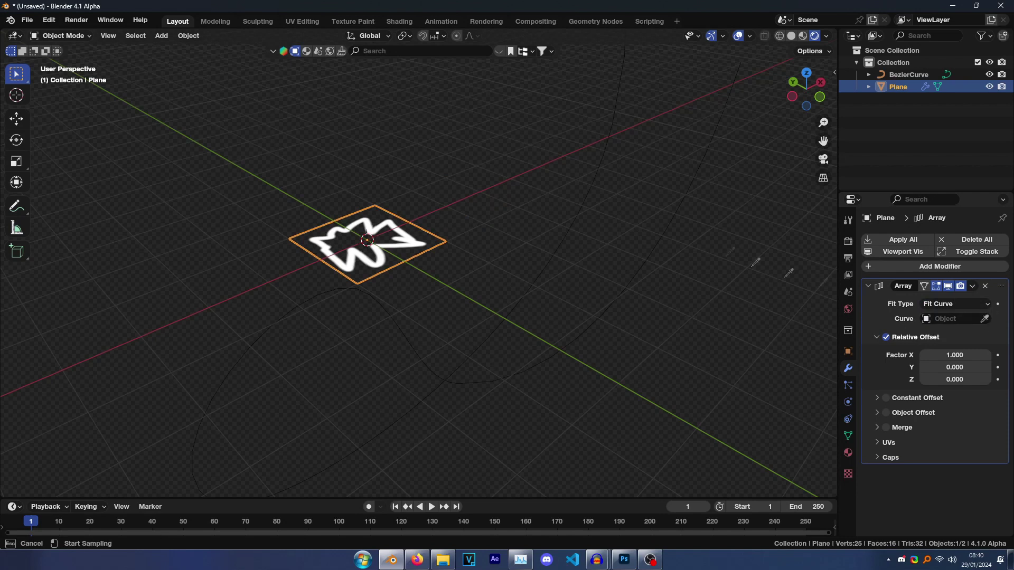
{"action": "left_click", "coordinate": [603, 192]}
{"action": "middle_click_drag", "start_coordinate": [588, 199], "coordinate": [572, 252]}
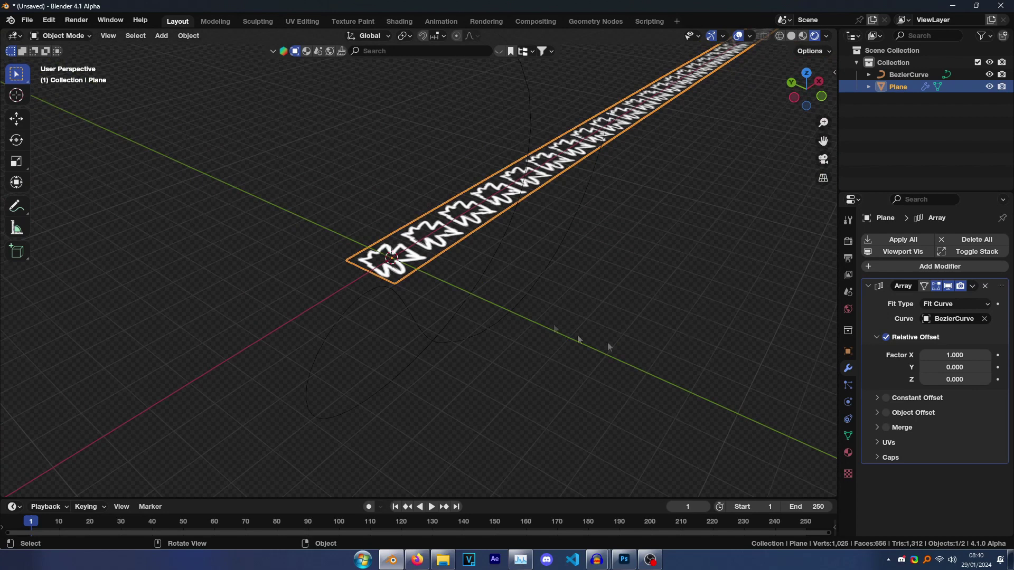
{"action": "scroll", "coordinate": [636, 156], "scroll_direction": "down", "scroll_amount": 4}
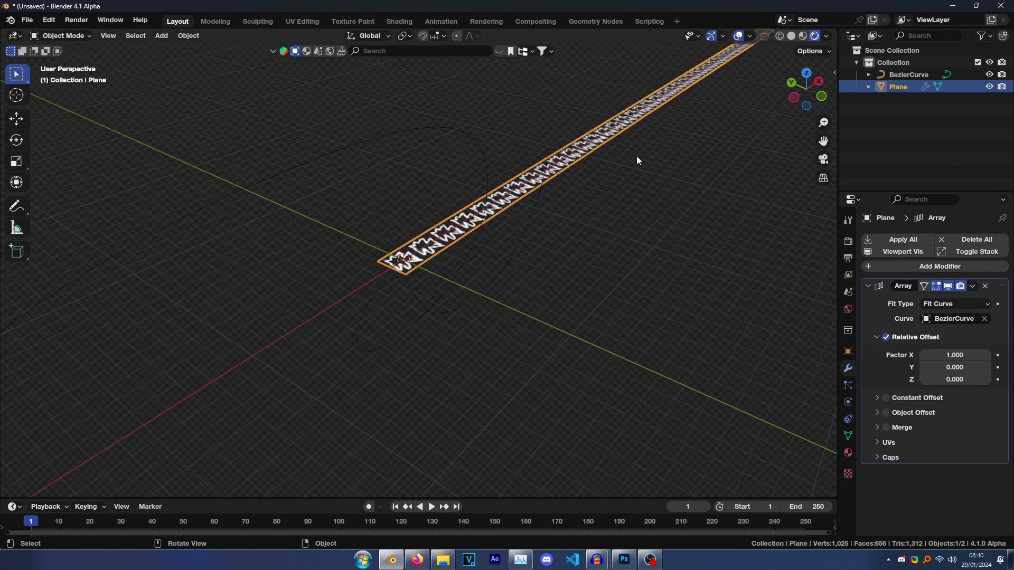
{"action": "scroll", "coordinate": [474, 162], "scroll_direction": "up", "scroll_amount": 5}
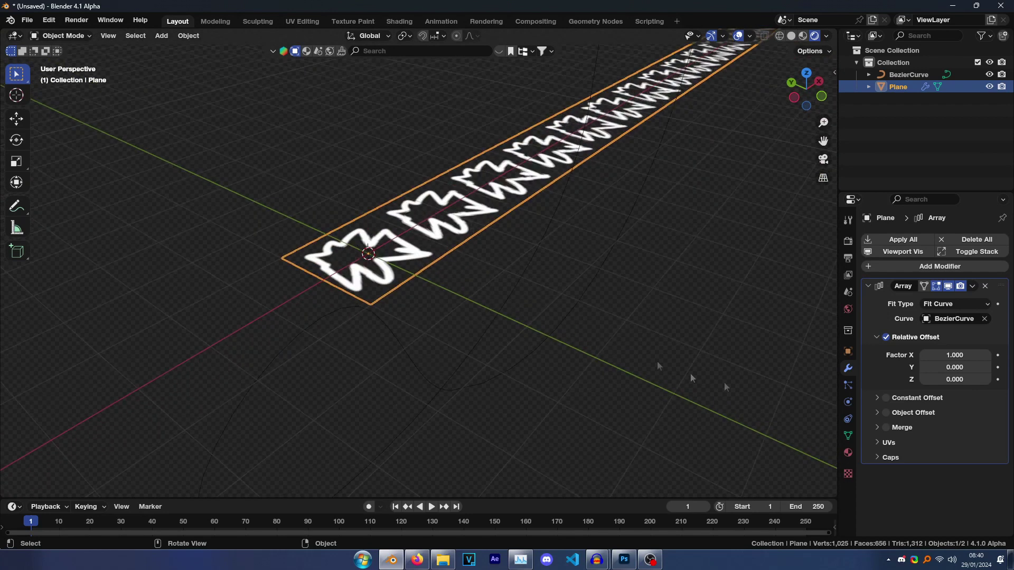
Replace the Array's relative offset with a constant offset of 0 m on X and 0.02 m on Z.
{"action": "left_click", "coordinate": [889, 339]}
{"action": "left_click", "coordinate": [877, 353]}
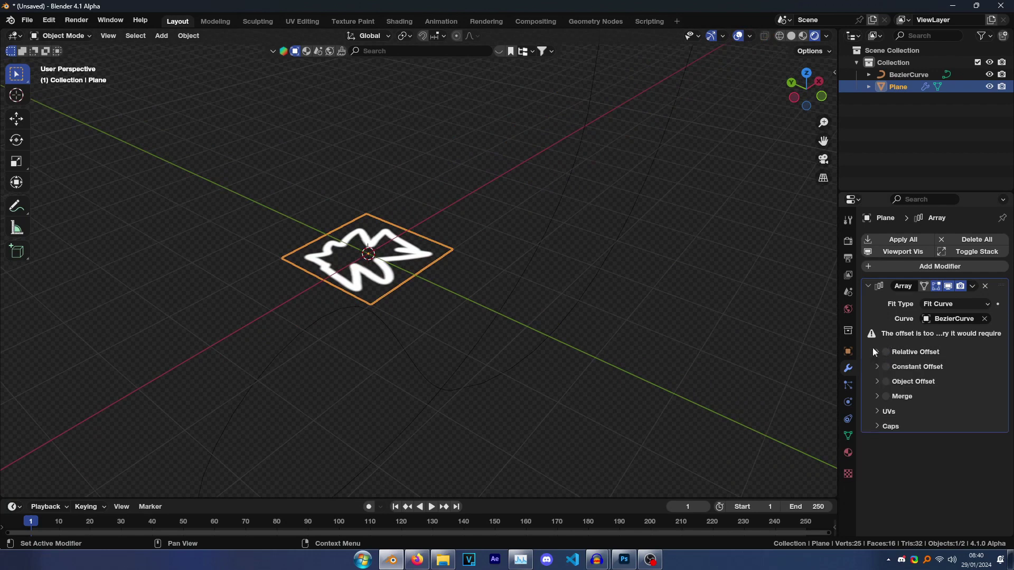
{"action": "left_click", "coordinate": [886, 367]}
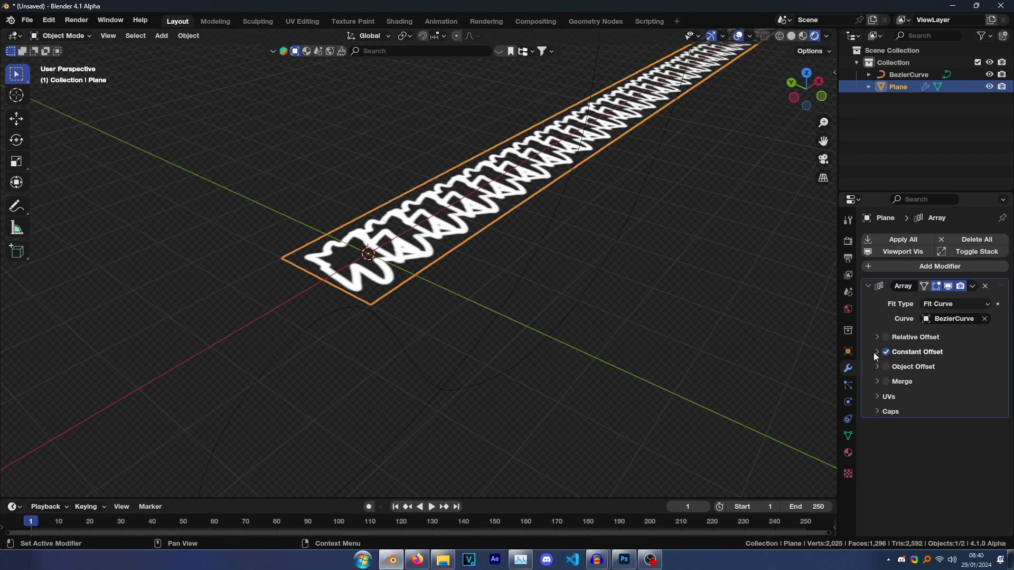
{"action": "left_click", "coordinate": [877, 352]}
{"action": "left_click", "coordinate": [955, 370]}
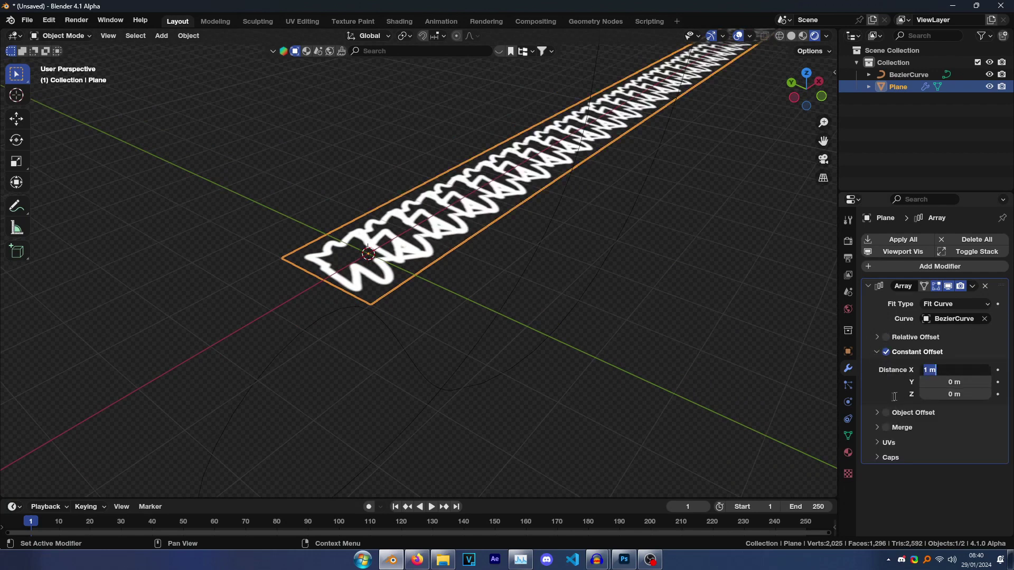
{"action": "type", "text": "0"}
{"action": "key", "text": "Return"}
{"action": "left_click", "coordinate": [942, 410]}
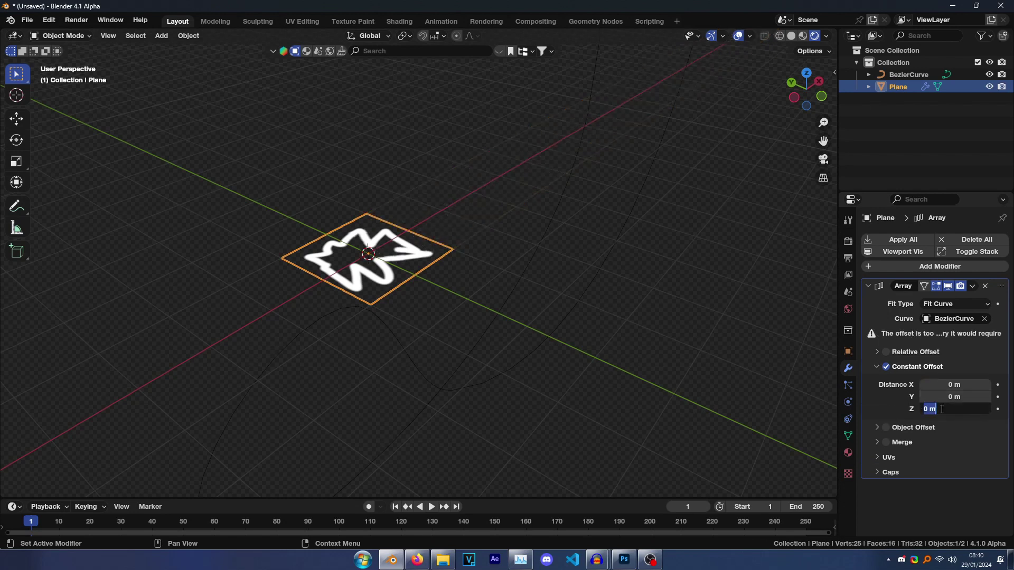
{"action": "type", "text": ".02"}
{"action": "key", "text": "Return"}
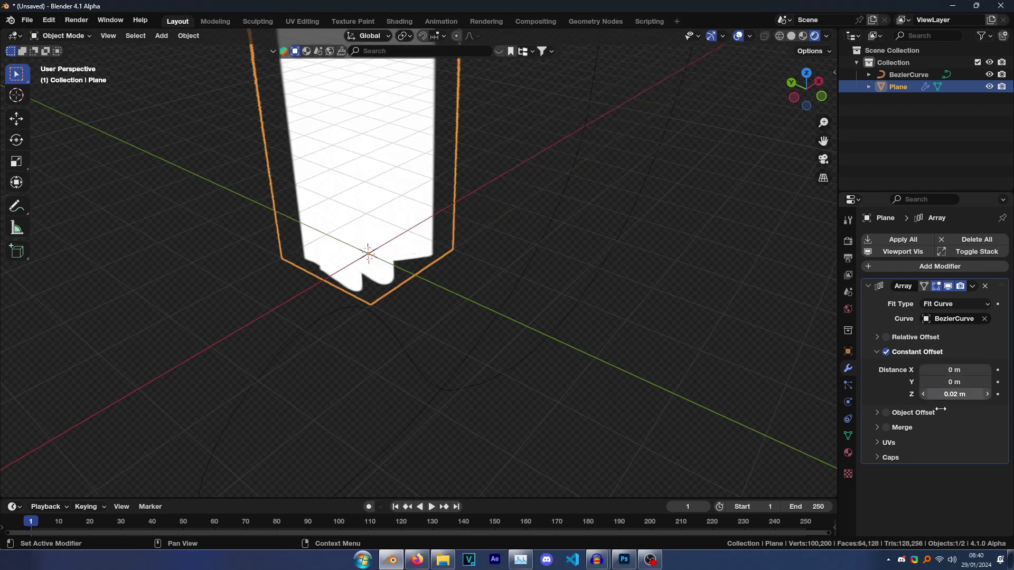
Add a Curve modifier to the plane with BezierCurve as its curve object.
{"action": "middle_click_drag", "start_coordinate": [547, 303], "coordinate": [451, 252]}
{"action": "scroll", "coordinate": [454, 251], "scroll_direction": "up", "scroll_amount": 6}
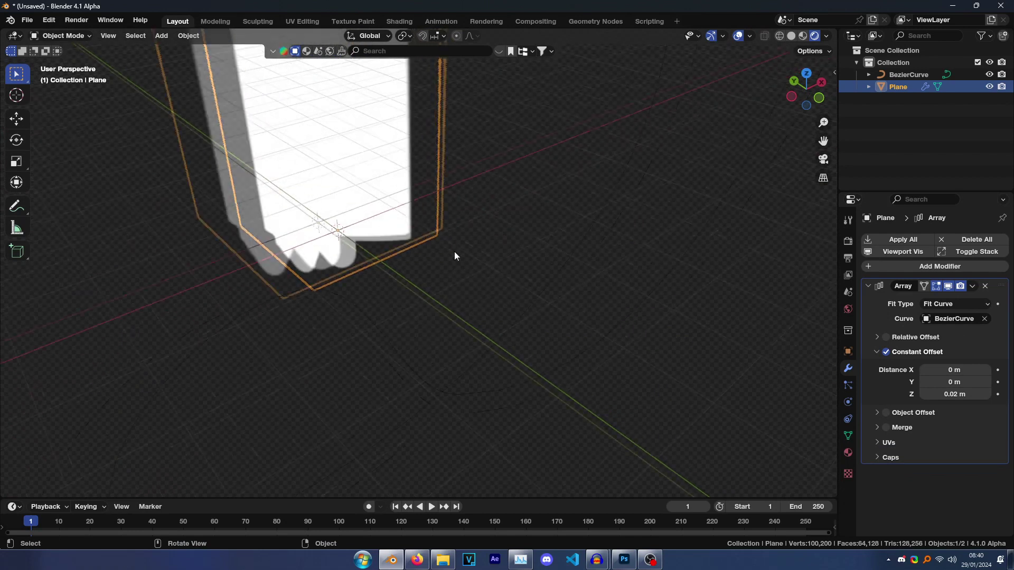
{"action": "left_click", "coordinate": [916, 268]}
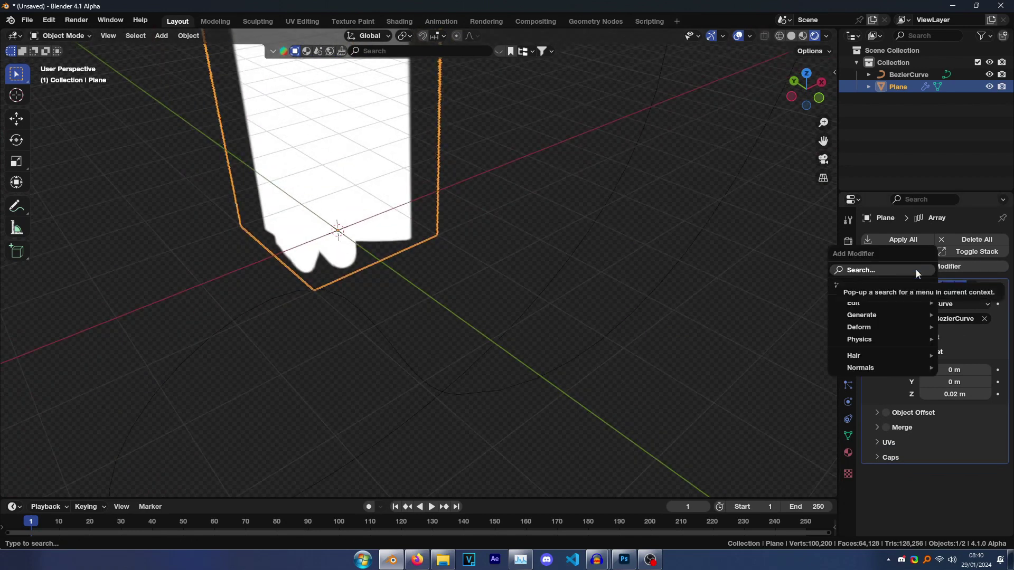
{"action": "type", "text": "curve"}
{"action": "key", "text": "Return"}
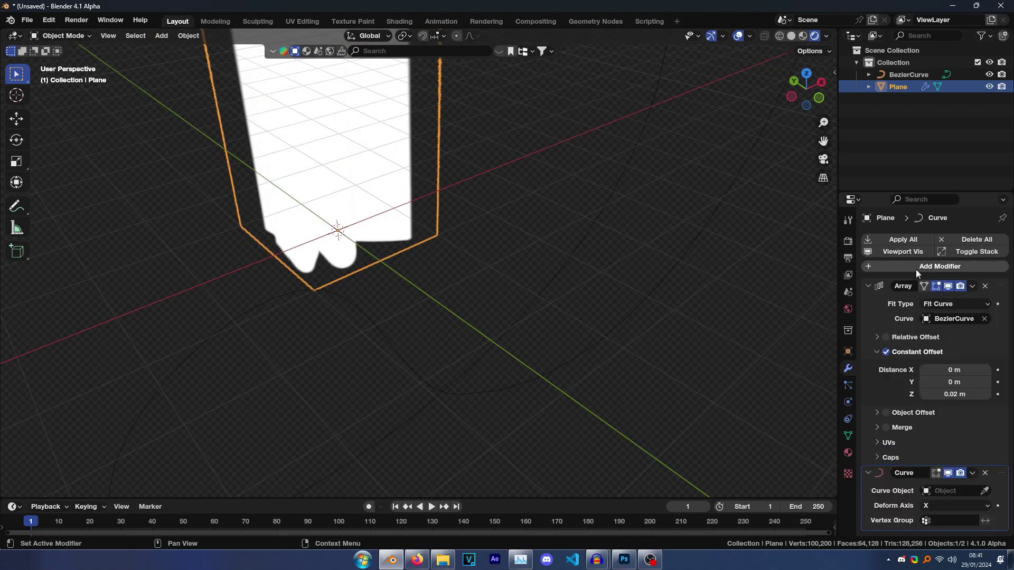
{"action": "left_click", "coordinate": [985, 492]}
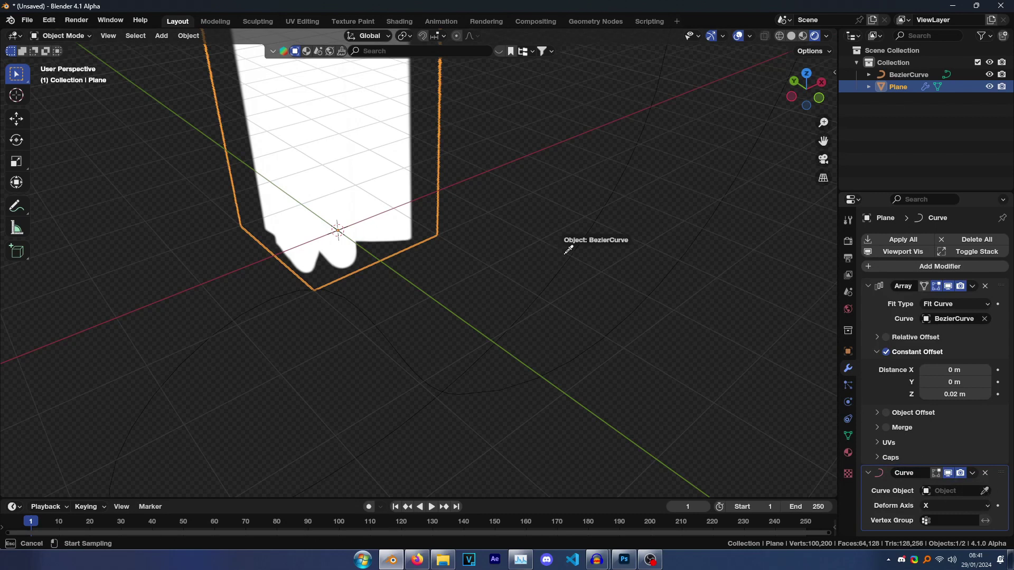
{"action": "left_click", "coordinate": [557, 252]}
{"action": "middle_click_drag", "start_coordinate": [361, 230], "coordinate": [276, 377]}
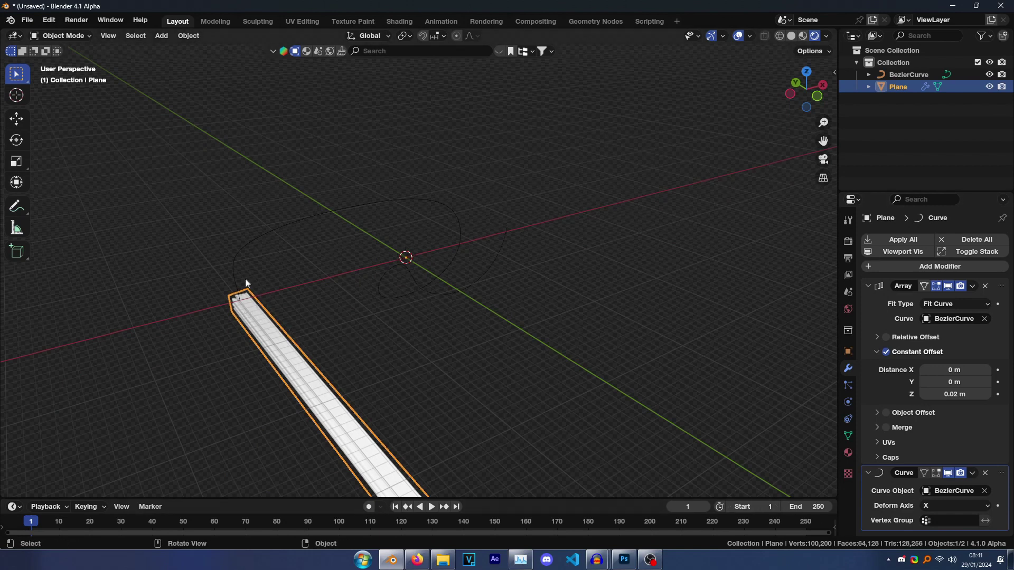
{"action": "middle_click_drag", "start_coordinate": [246, 284], "coordinate": [405, 301]}
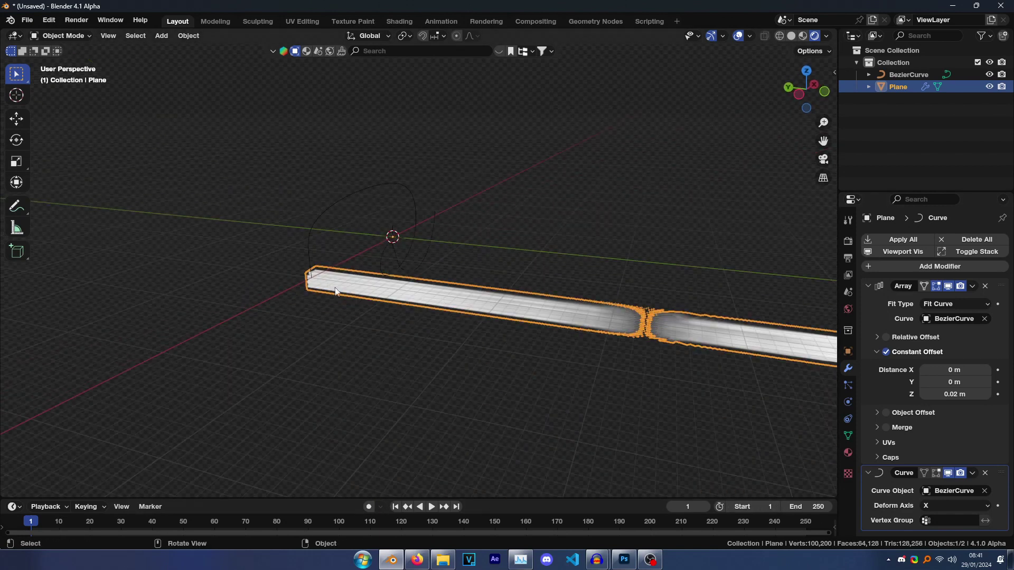
Annotate the directions of the white strip and the curve, and erase the marks.
{"action": "mouse_move", "coordinate": [315, 280]}
{"action": "left_mouse_down"}
{"action": "mouse_move", "coordinate": [468, 309]}
{"action": "mouse_move", "coordinate": [429, 323]}
{"action": "left_mouse_up"}
{"action": "left_click_drag", "start_coordinate": [316, 283], "coordinate": [333, 210]}
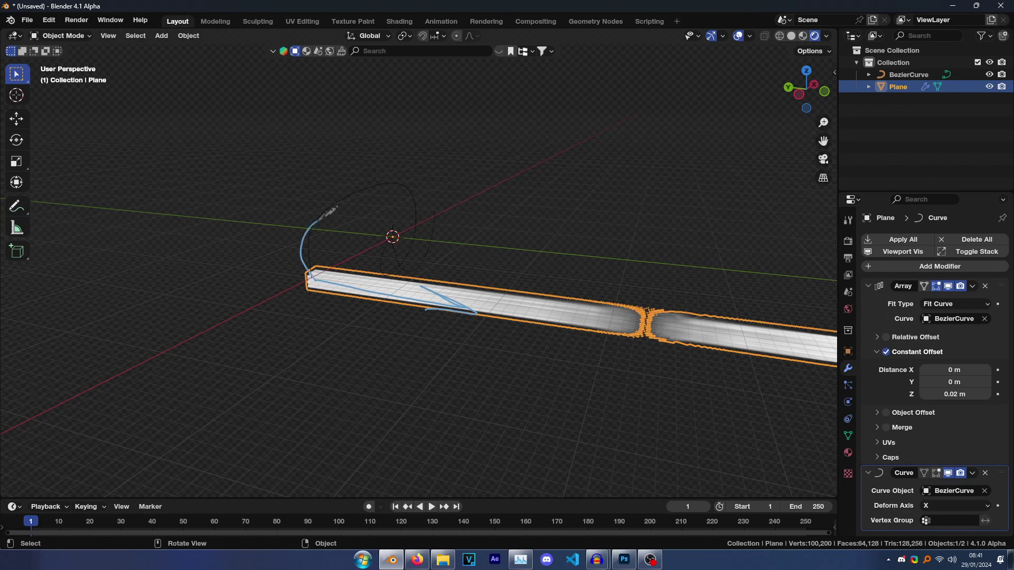
{"action": "mouse_move", "coordinate": [288, 239]}
{"action": "right_mouse_down"}
{"action": "mouse_move", "coordinate": [355, 193]}
{"action": "mouse_move", "coordinate": [348, 236]}
{"action": "mouse_move", "coordinate": [416, 289]}
{"action": "mouse_move", "coordinate": [493, 323]}
{"action": "right_mouse_up"}
Change the Curve modifier's deform axis so the stacked copies follow the drawn curve, and collapse both modifiers.
{"action": "left_click", "coordinate": [939, 505]}
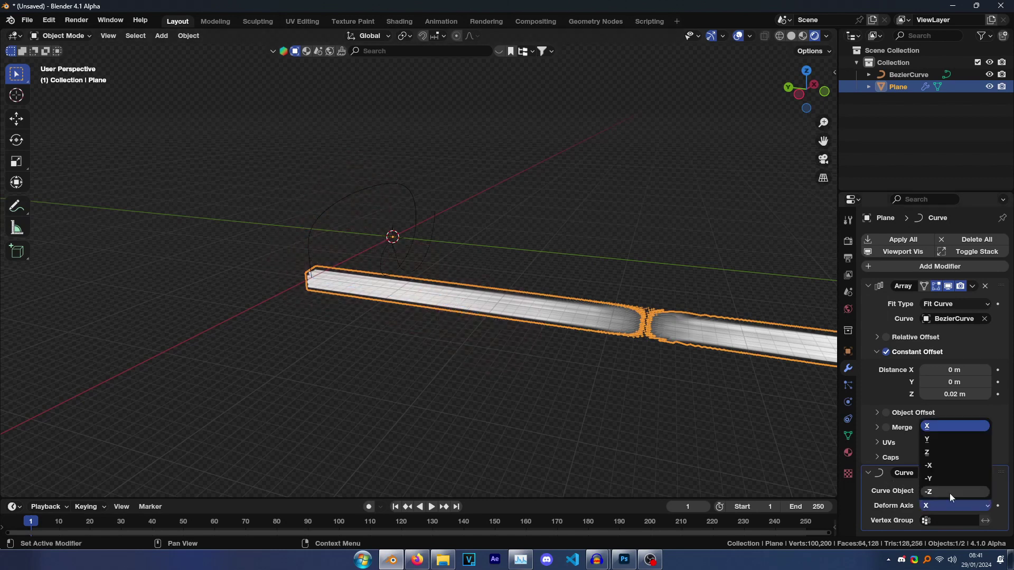
{"action": "left_click", "coordinate": [945, 482]}
{"action": "middle_click_drag", "start_coordinate": [353, 215], "coordinate": [412, 198]}
{"action": "left_click", "coordinate": [869, 286]}
{"action": "left_click", "coordinate": [869, 302]}
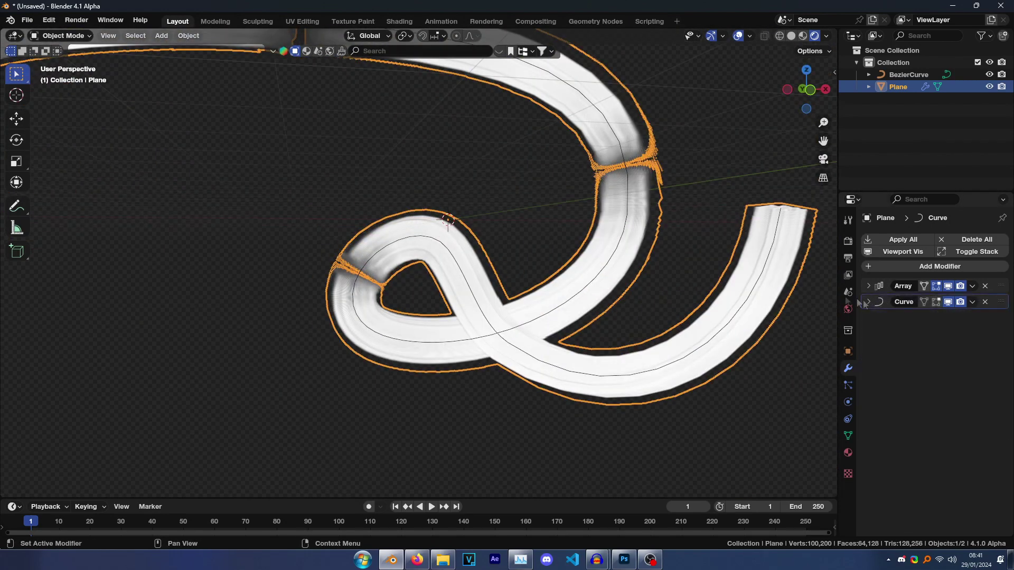
Deselect the plane, annotate the dark seams along the ribbon and erase the marks.
{"action": "left_click", "coordinate": [480, 208]}
{"action": "middle_click_drag", "start_coordinate": [480, 207], "coordinate": [470, 198]}
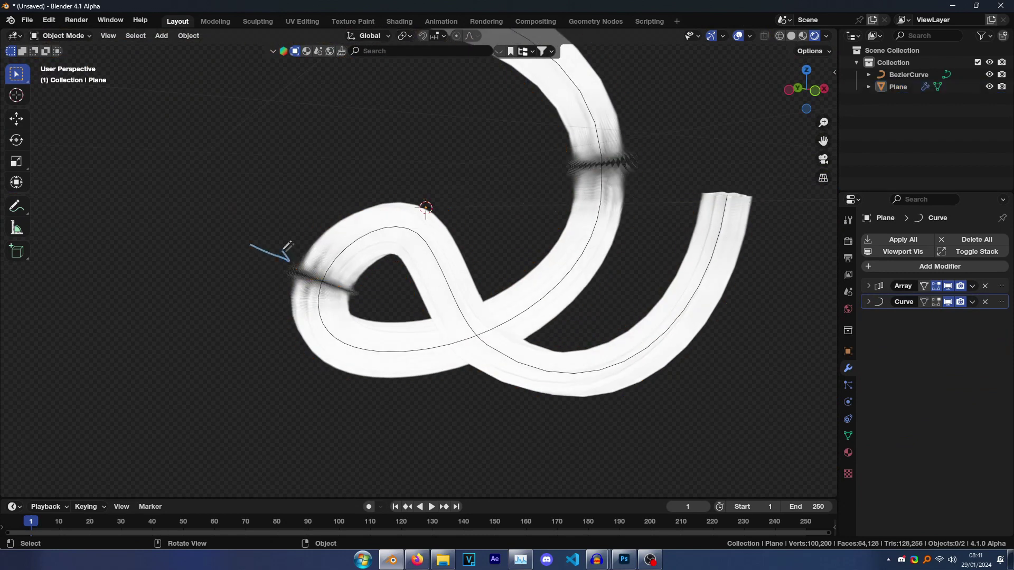
{"action": "left_click_drag", "start_coordinate": [507, 186], "coordinate": [557, 167]}
{"action": "mouse_move", "coordinate": [662, 161]}
{"action": "left_mouse_down", "text": "ctrl"}
{"action": "mouse_move", "coordinate": [525, 163]}
{"action": "mouse_move", "coordinate": [192, 256]}
{"action": "left_mouse_up", "text": "ctrl"}
{"action": "middle_click_drag", "start_coordinate": [192, 255], "coordinate": [496, 216]}
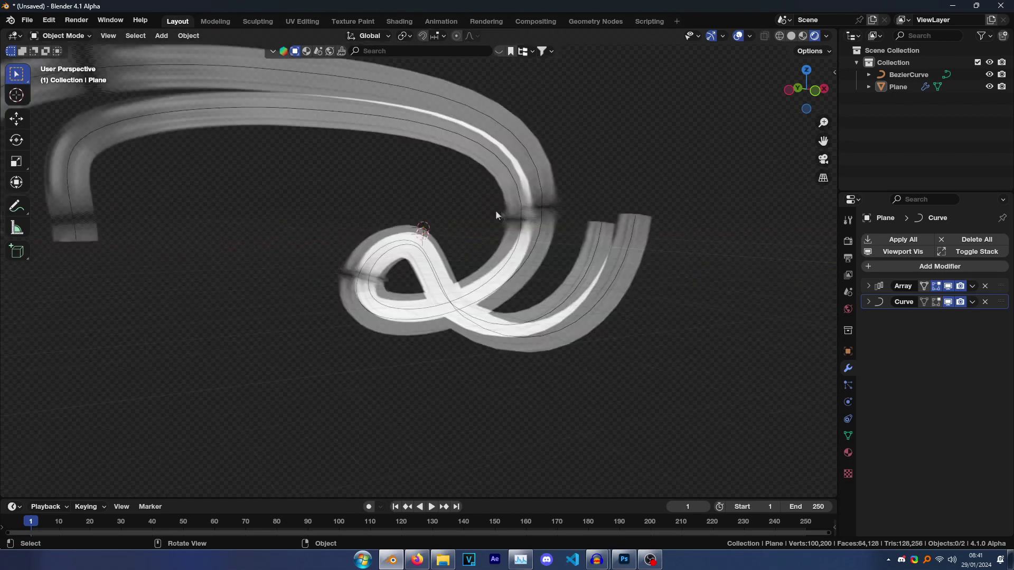
Add a Displace modifier to the plane and create a new texture for it.
{"action": "left_click", "coordinate": [895, 267]}
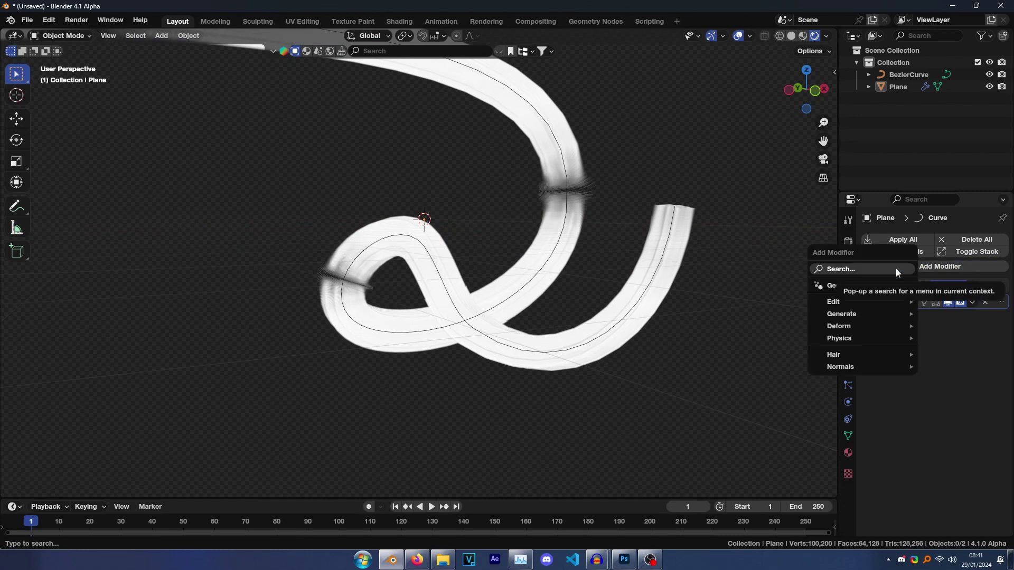
{"action": "left_click", "coordinate": [896, 269]}
{"action": "type", "text": "disl"}
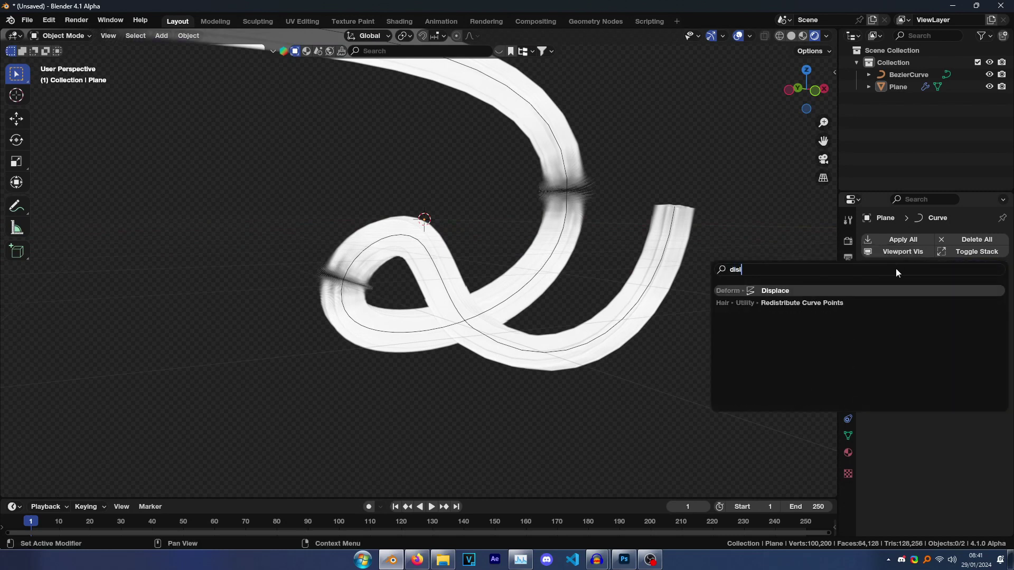
{"action": "key", "text": "Return"}
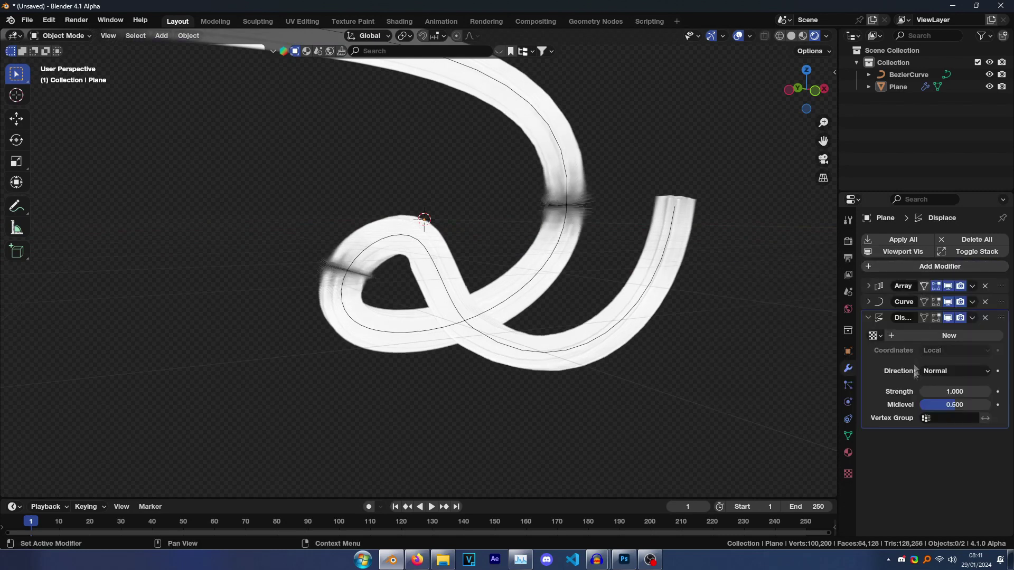
{"action": "left_click", "coordinate": [902, 339]}
Set the displacement texture's type to Blend with a Spherical progression.
{"action": "left_click", "coordinate": [847, 475]}
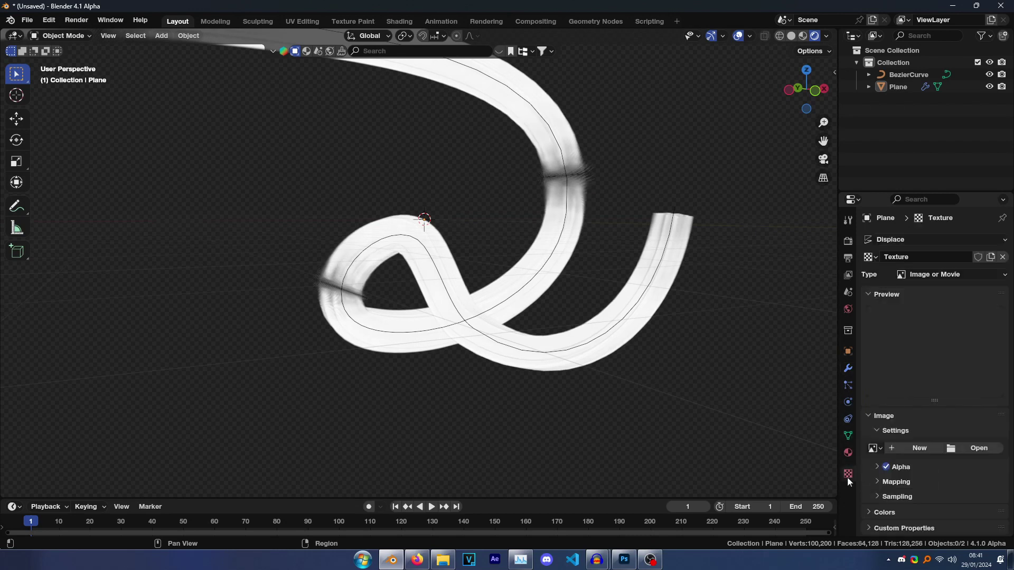
{"action": "left_click", "coordinate": [953, 275]}
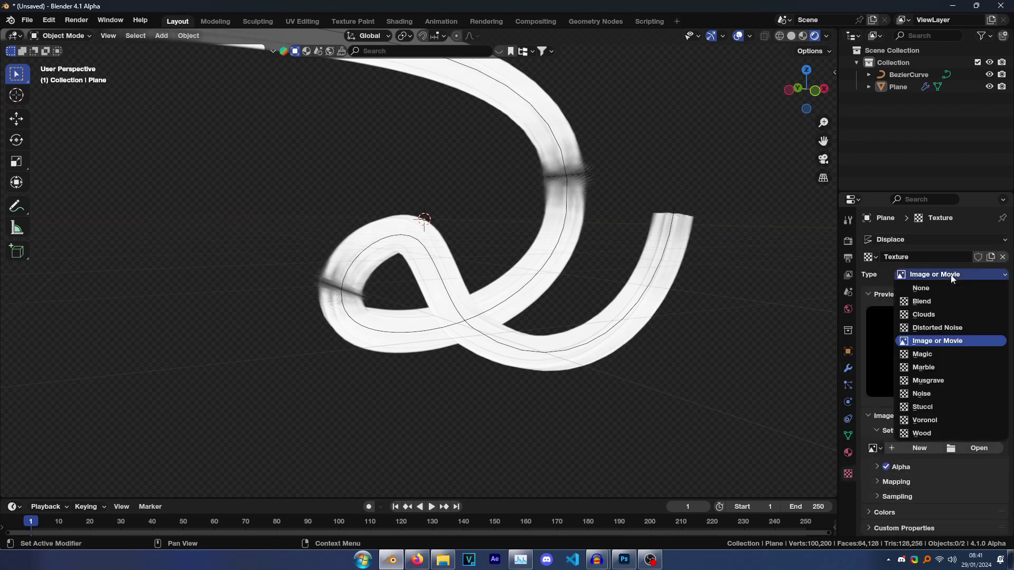
{"action": "left_click", "coordinate": [936, 300]}
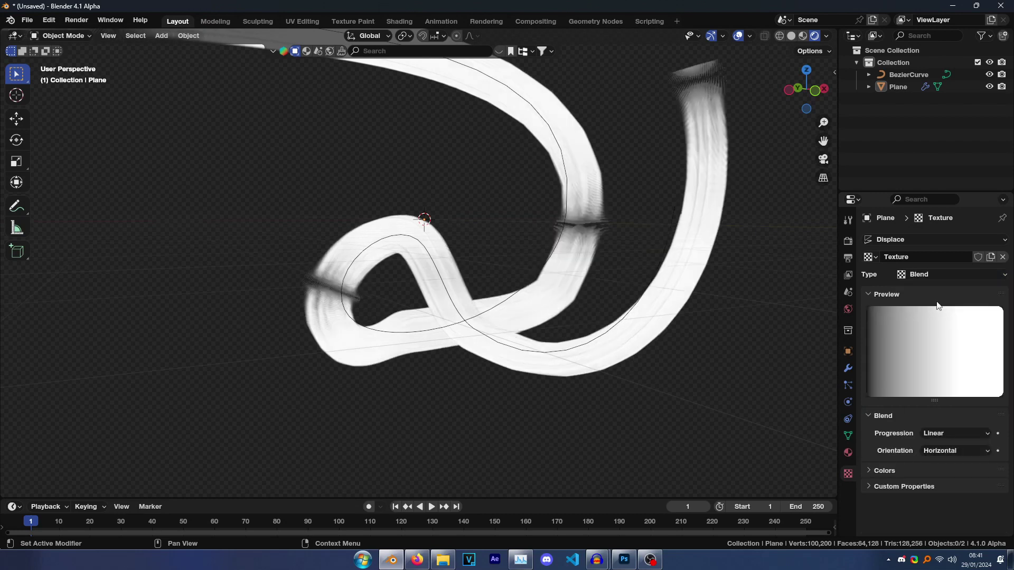
{"action": "left_click", "coordinate": [935, 433]}
{"action": "left_click", "coordinate": [930, 491]}
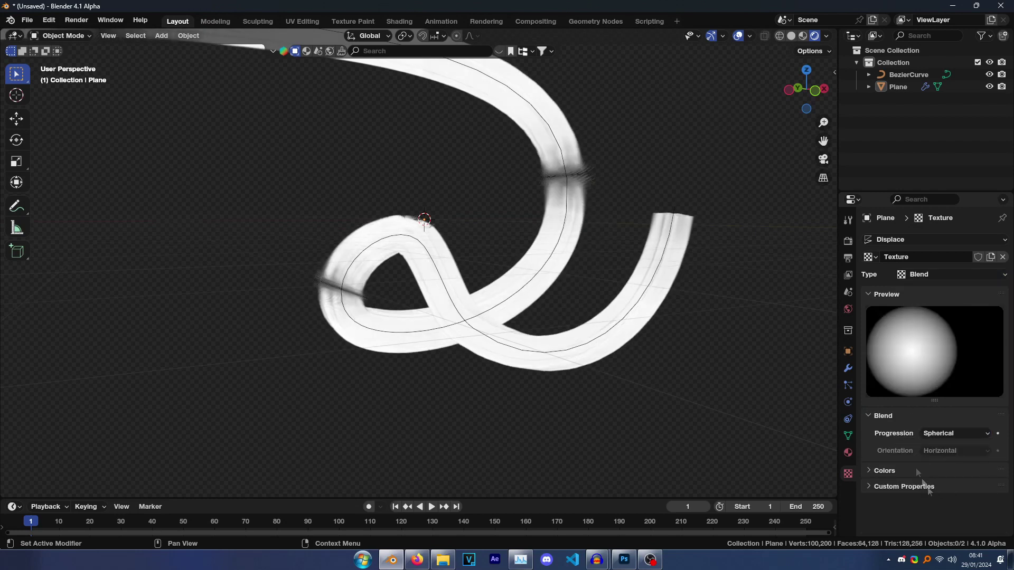
{"action": "middle_click_drag", "start_coordinate": [611, 268], "coordinate": [721, 312]}
Move the Displace modifier above the Array and Curve modifiers in the plane's stack.
{"action": "left_click", "coordinate": [848, 368]}
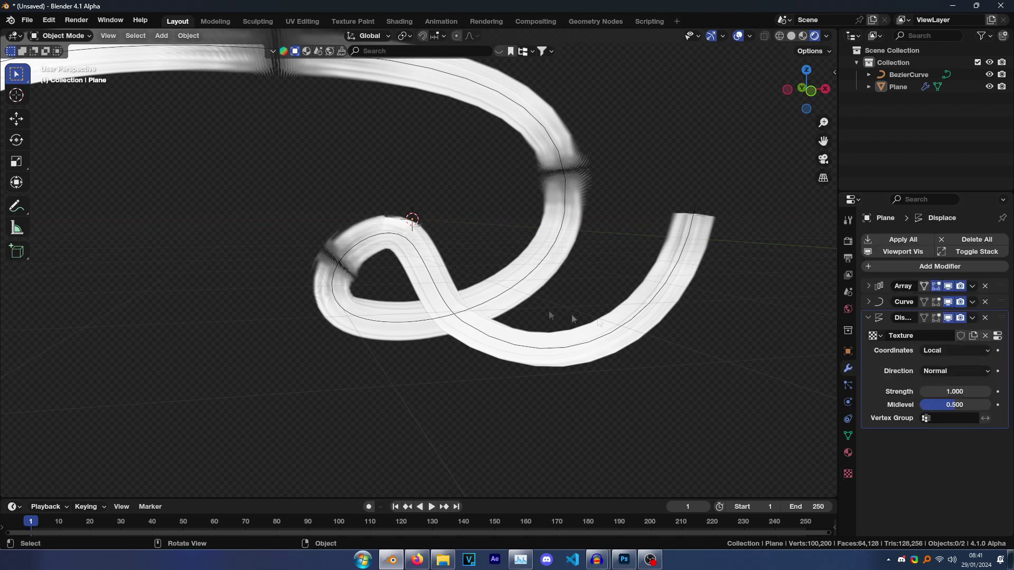
{"action": "mouse_move", "coordinate": [573, 319]}
{"action": "middle_mouse_down"}
{"action": "mouse_move", "coordinate": [581, 332]}
{"action": "mouse_move", "coordinate": [515, 294]}
{"action": "mouse_move", "coordinate": [560, 311]}
{"action": "middle_mouse_up"}
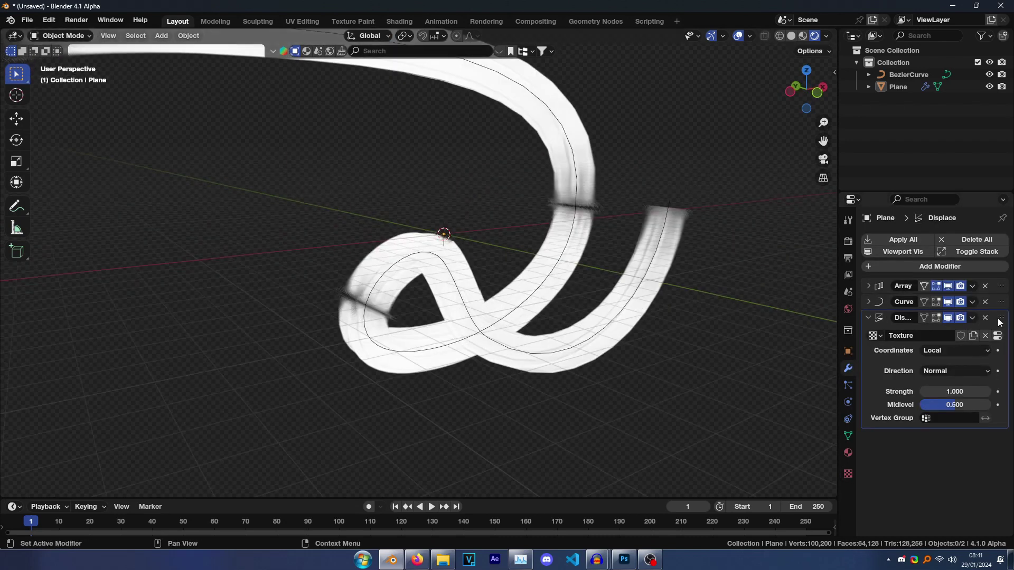
{"action": "left_click_drag", "start_coordinate": [1001, 318], "coordinate": [998, 288]}
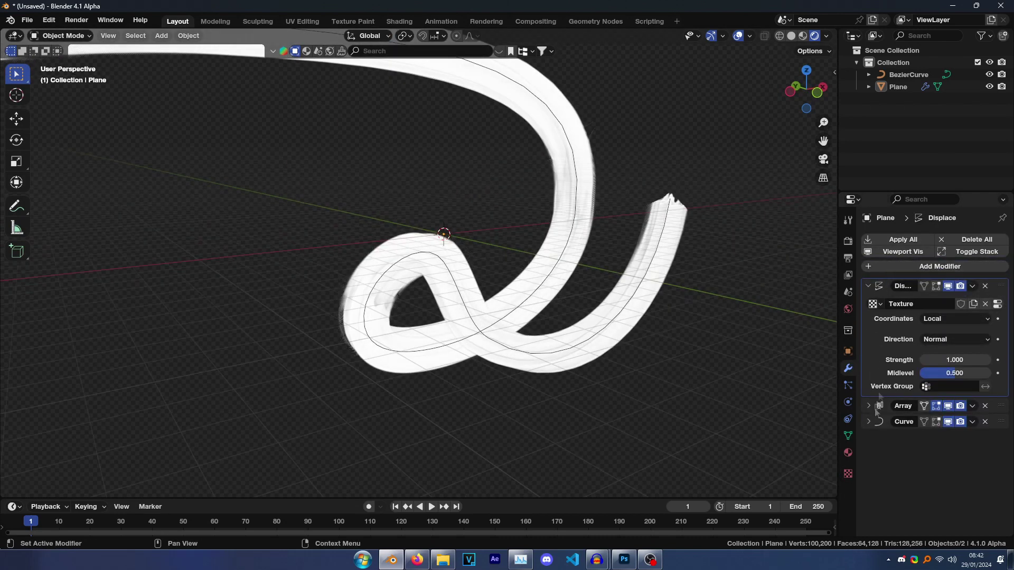
{"action": "middle_click_drag", "start_coordinate": [557, 294], "coordinate": [581, 232]}
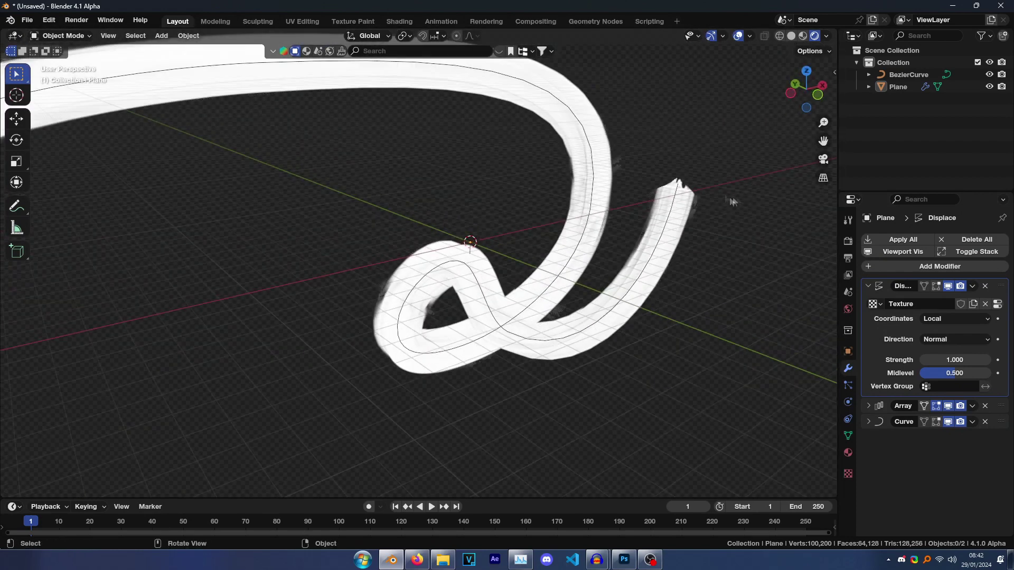
Add a camera while in front view and move it about 16 m along negative Y, away from the ribbon.
{"action": "left_click", "coordinate": [819, 95]}
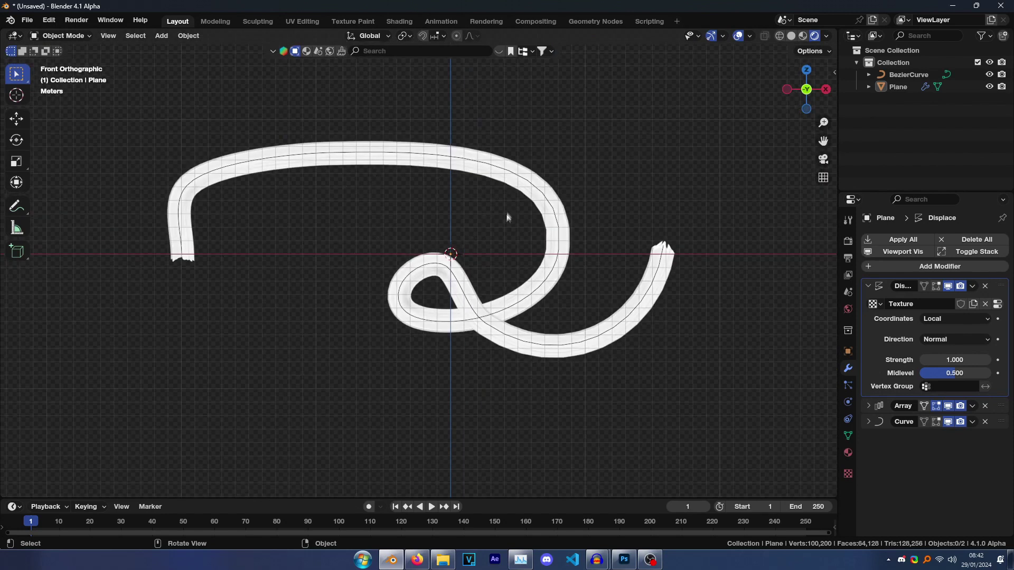
{"action": "key", "text": "shift+a"}
{"action": "mouse_move", "coordinate": [377, 220]}
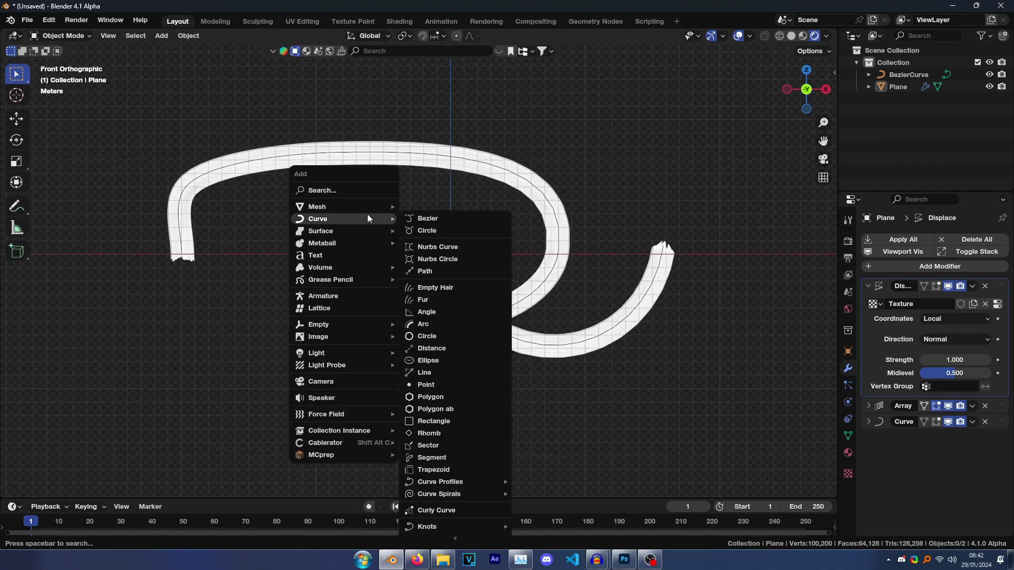
{"action": "left_click", "coordinate": [338, 381]}
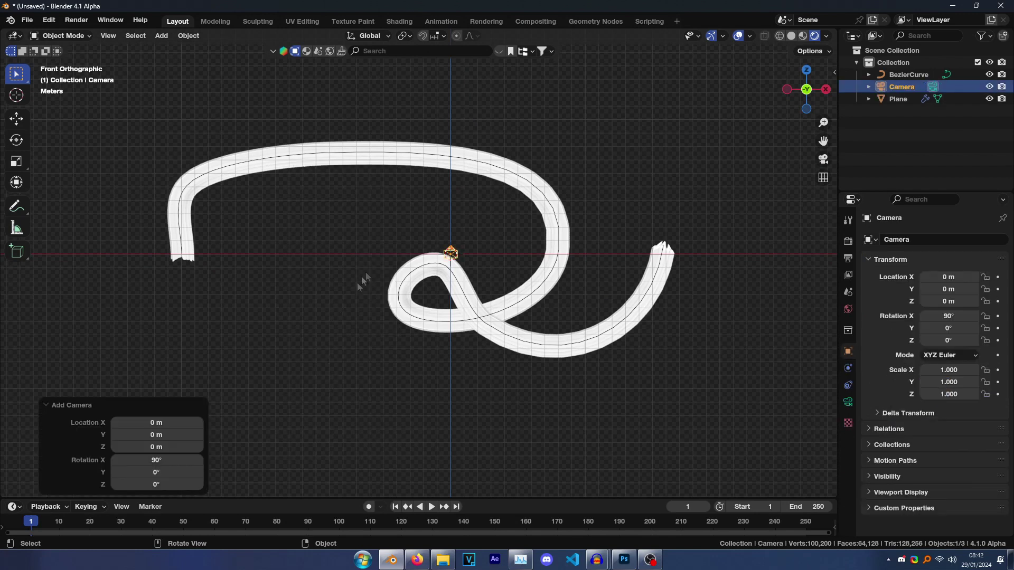
{"action": "middle_click_drag", "start_coordinate": [361, 276], "coordinate": [485, 247]}
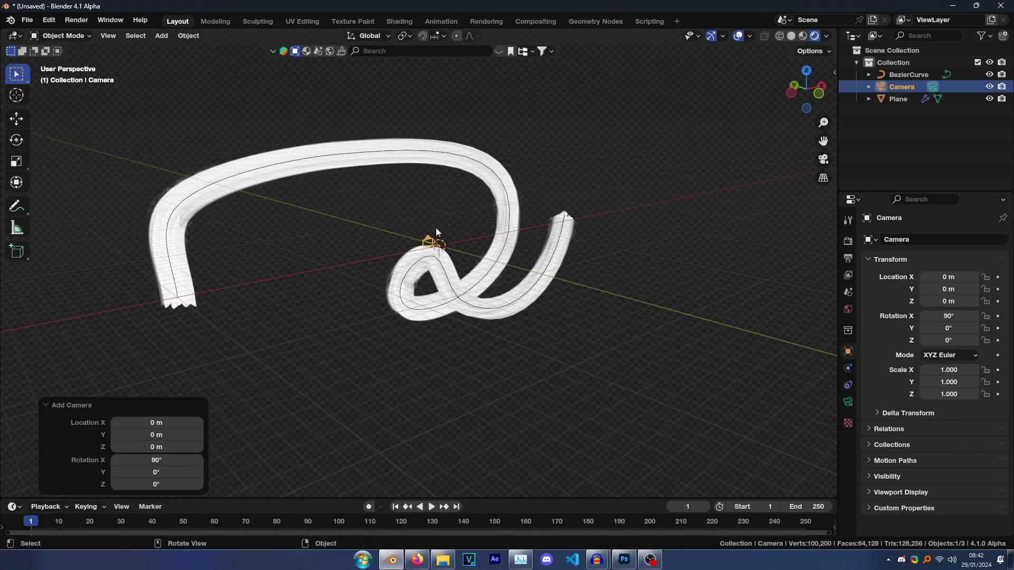
{"action": "key", "text": "g"}
{"action": "key", "text": "y"}
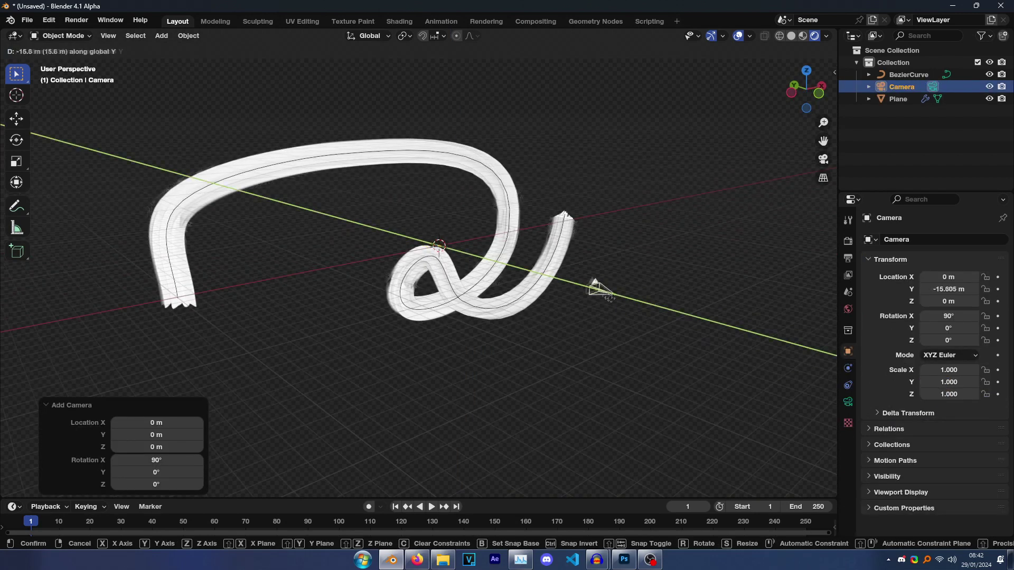
{"action": "left_click", "coordinate": [610, 298]}
Look through the camera and move it about 22 m farther back along Y to frame more of the ribbon.
{"action": "key", "text": "KP_0"}
{"action": "key", "text": "g"}
{"action": "key", "text": "y"}
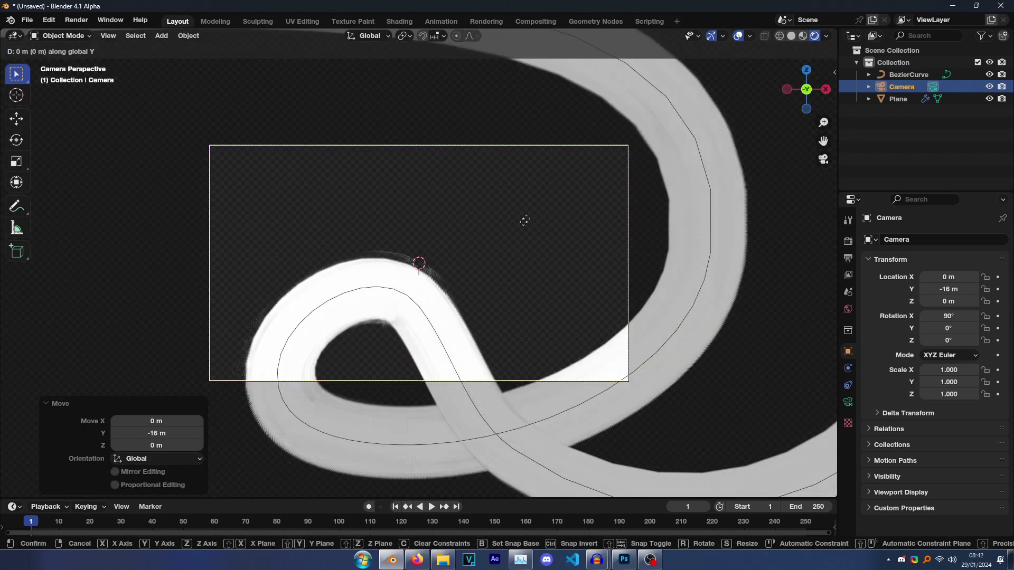
{"action": "left_click", "coordinate": [570, 466]}
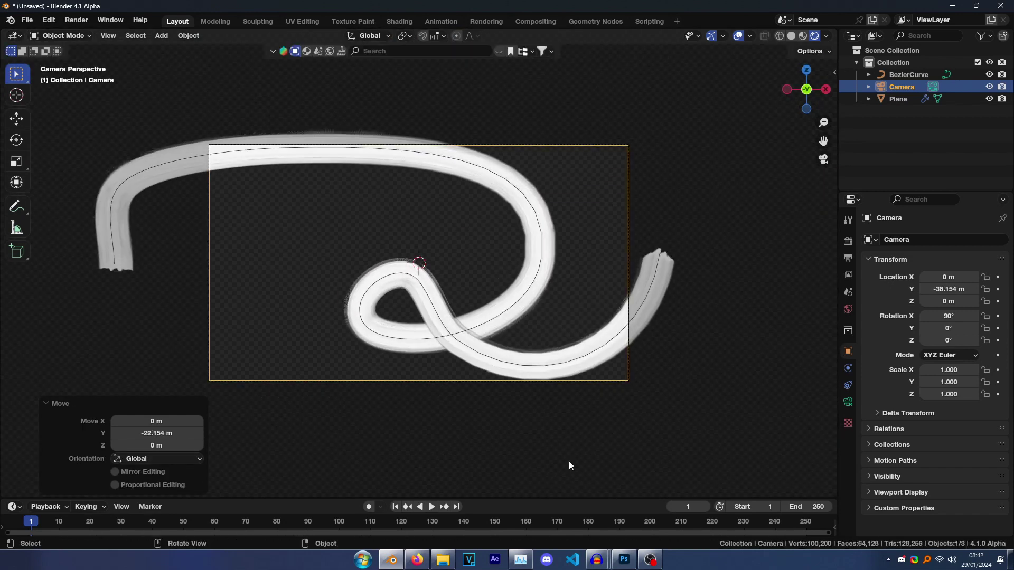
Enter Edit Mode on BezierCurve and delete all of its vertices.
{"action": "left_click", "coordinate": [467, 333]}
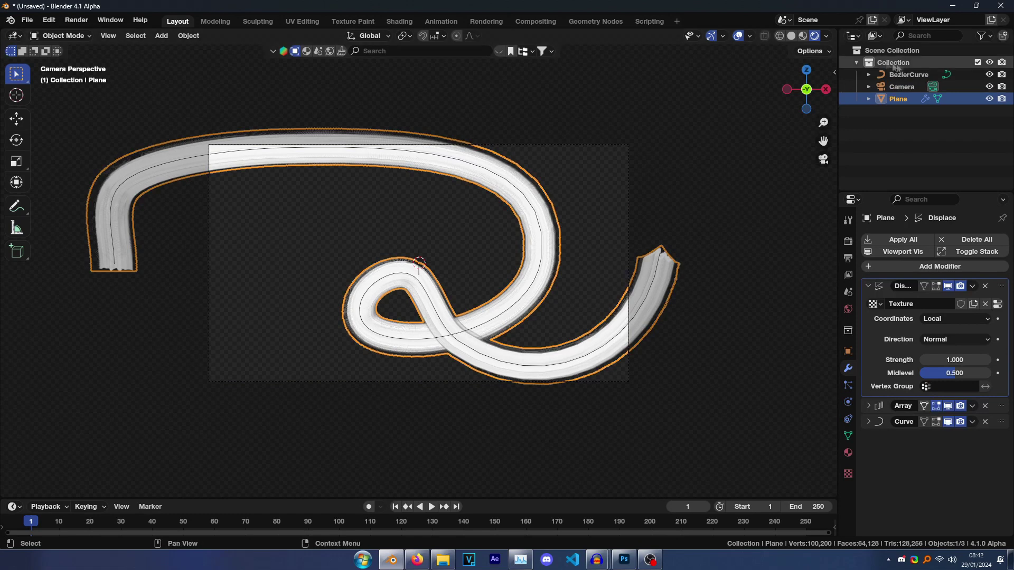
{"action": "left_click", "coordinate": [909, 75]}
{"action": "key", "text": "Tab"}
{"action": "key", "text": "x"}
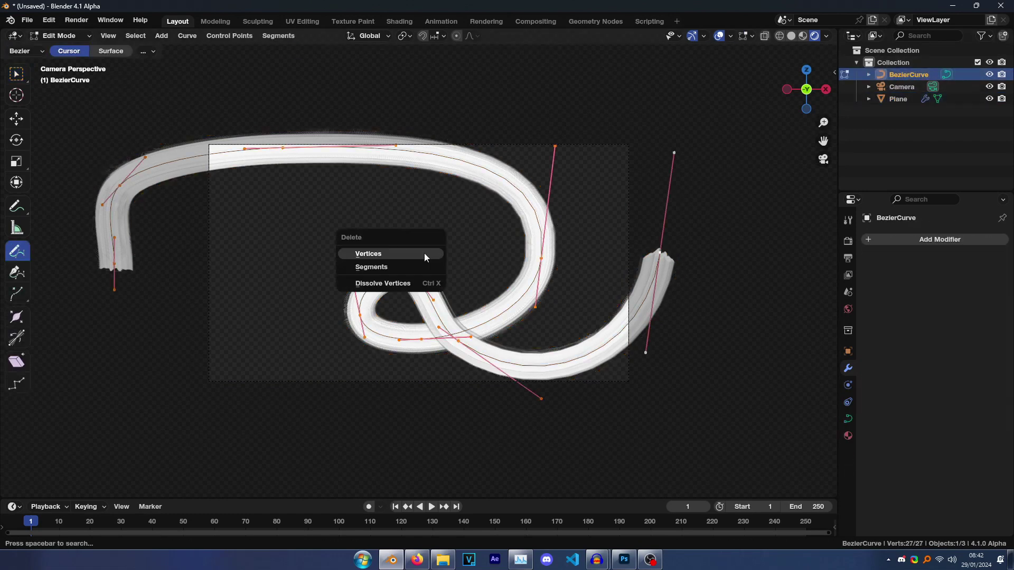
{"action": "left_click", "coordinate": [423, 252]}
{"action": "mouse_move", "coordinate": [168, 273]}
{"action": "left_mouse_down"}
{"action": "mouse_move", "coordinate": [464, 249]}
{"action": "mouse_move", "coordinate": [660, 211]}
{"action": "left_mouse_up"}
{"action": "scroll", "coordinate": [328, 271], "scroll_direction": "up", "scroll_amount": 2}
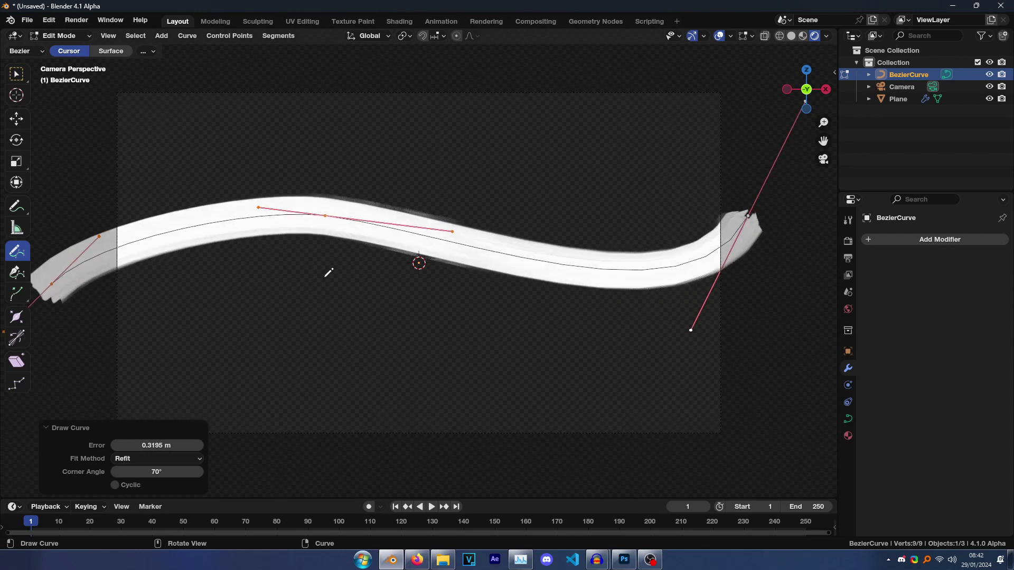
{"action": "key", "text": "ctrl+z"}
Draw a gentle S-shaped curve spanning beyond both sides of the camera frame, and delete the control point on its downward slope.
{"action": "mouse_move", "coordinate": [58, 298]}
{"action": "left_mouse_down"}
{"action": "mouse_move", "coordinate": [370, 214]}
{"action": "mouse_move", "coordinate": [793, 277]}
{"action": "left_mouse_up"}
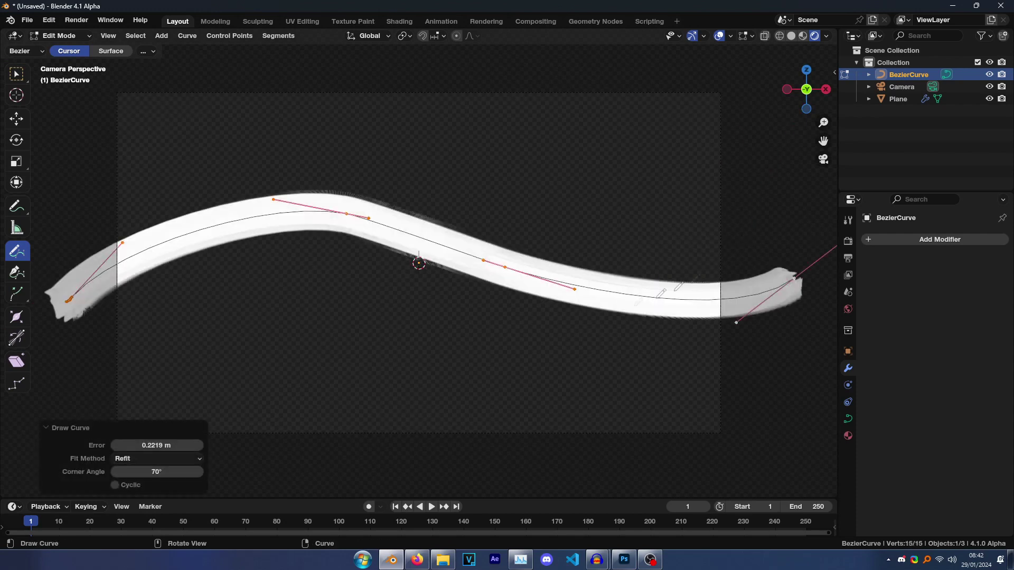
{"action": "scroll", "coordinate": [300, 222], "scroll_direction": "down", "scroll_amount": 1}
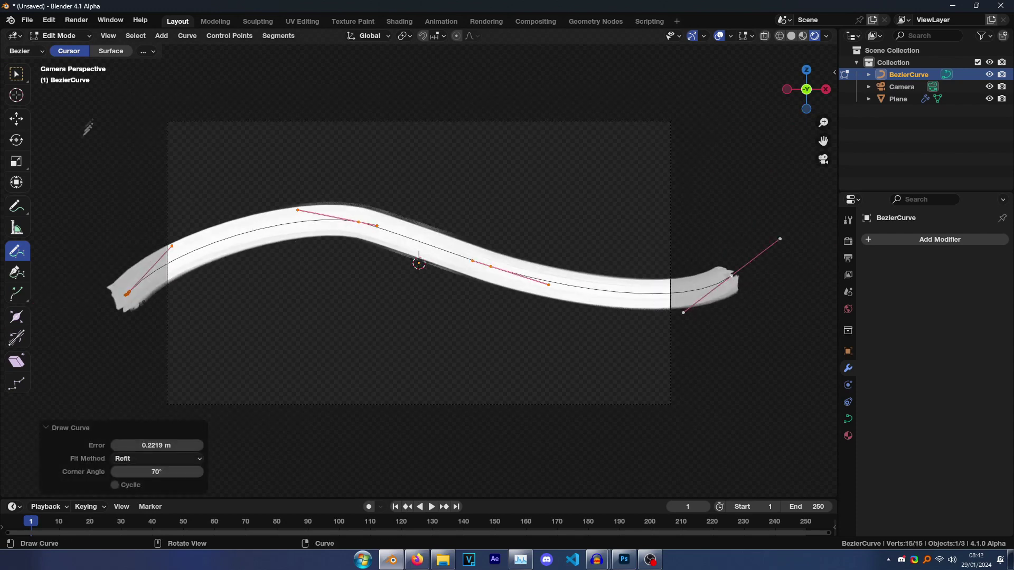
{"action": "left_click", "coordinate": [16, 74]}
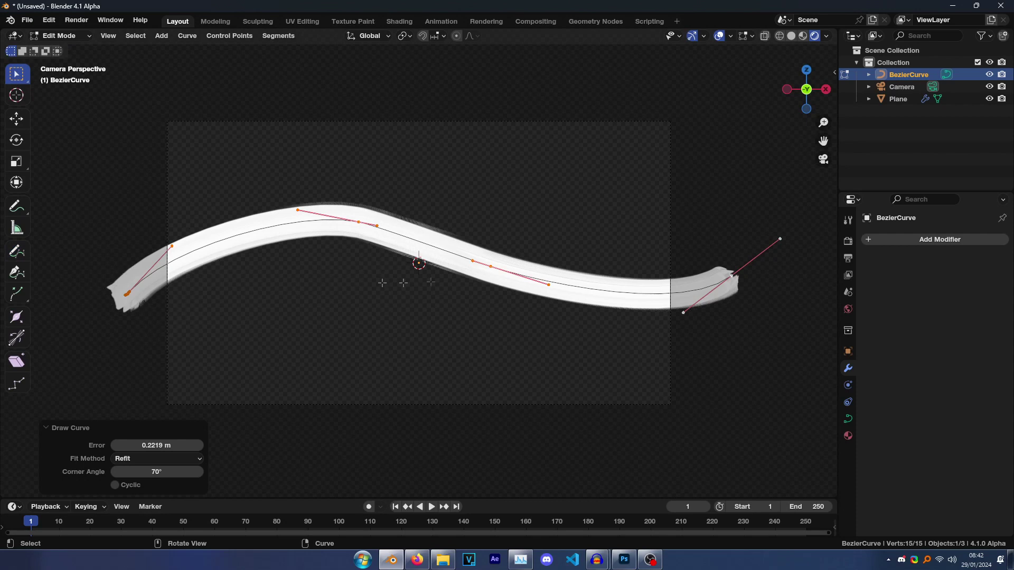
{"action": "left_click", "coordinate": [490, 267]}
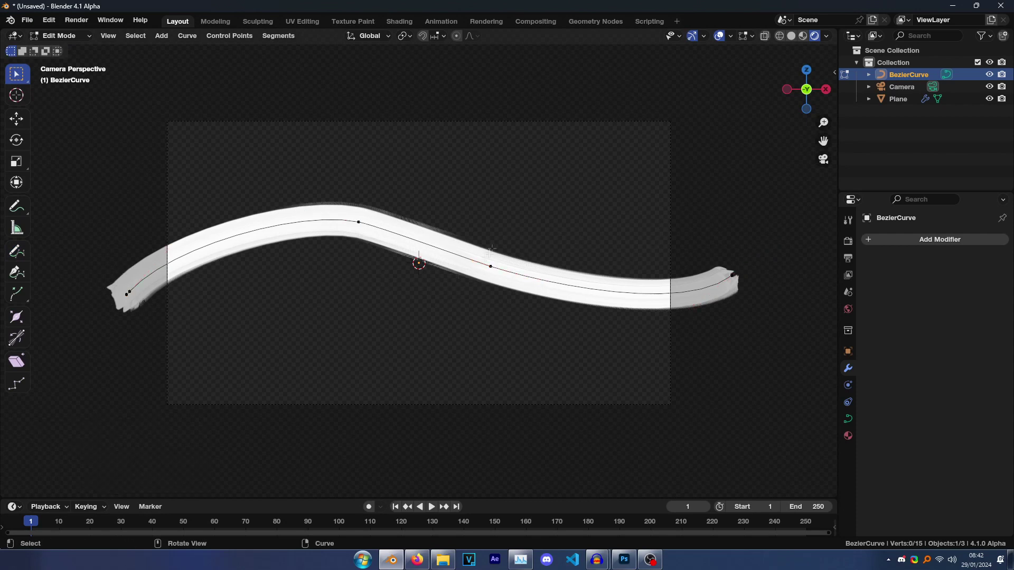
{"action": "key", "text": "x"}
{"action": "left_click", "coordinate": [464, 306]}
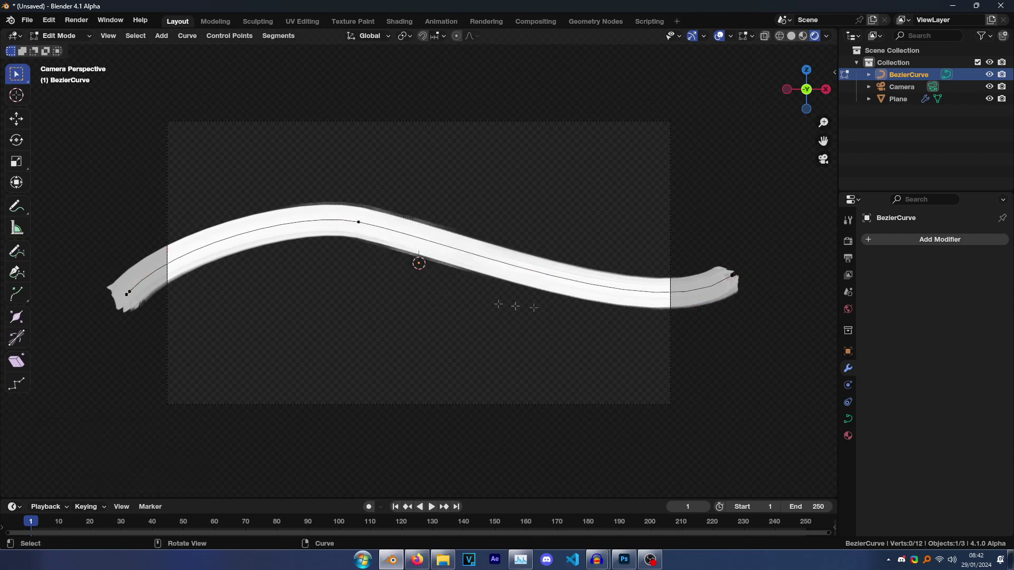
Select the control point at the curve's right end, set its radius to 0 and increase its tilt.
{"action": "left_click_drag", "start_coordinate": [785, 251], "coordinate": [715, 298]}
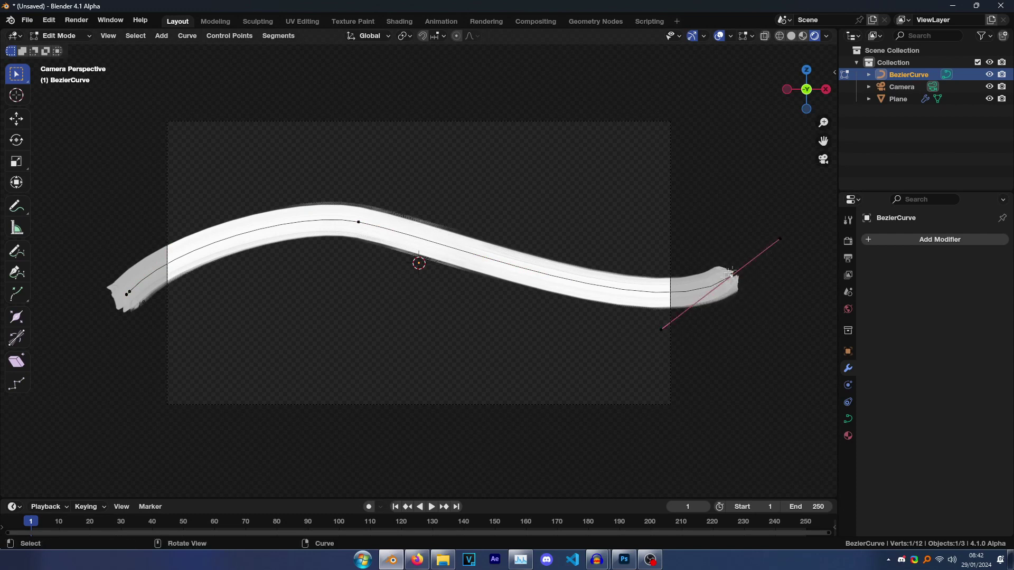
{"action": "key", "text": "n"}
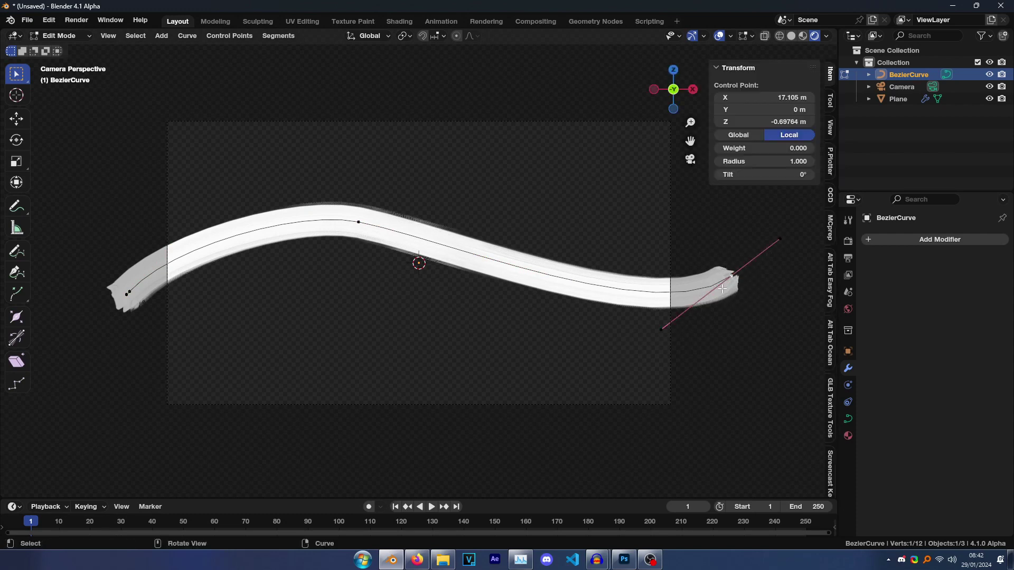
{"action": "left_click_drag", "start_coordinate": [777, 163], "coordinate": [740, 164]}
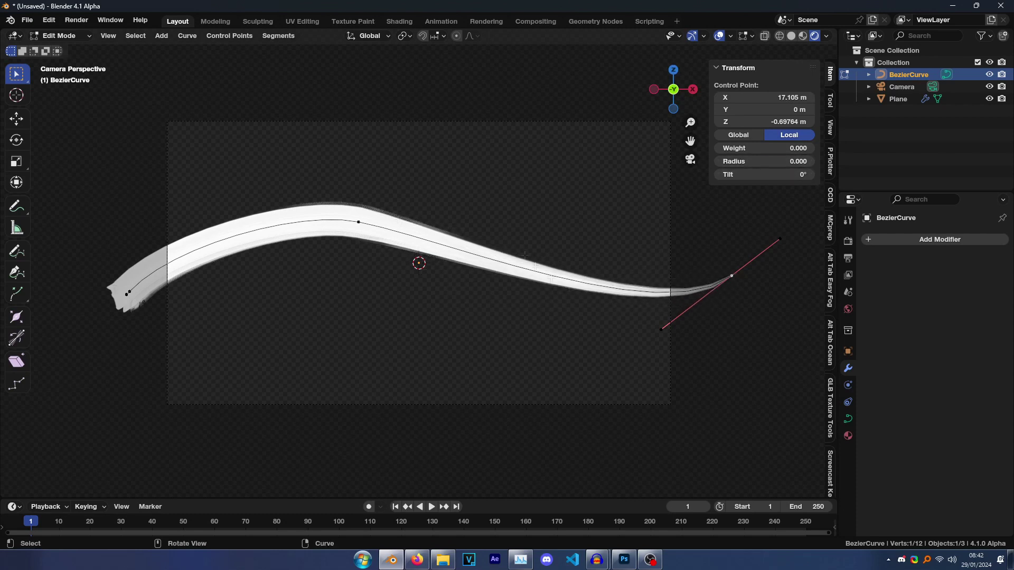
{"action": "left_click_drag", "start_coordinate": [761, 175], "coordinate": [811, 175]}
Set the tilt of the control point at the curve's crest to 314° and return to Object Mode.
{"action": "left_click", "coordinate": [358, 222]}
{"action": "left_click", "coordinate": [708, 228]}
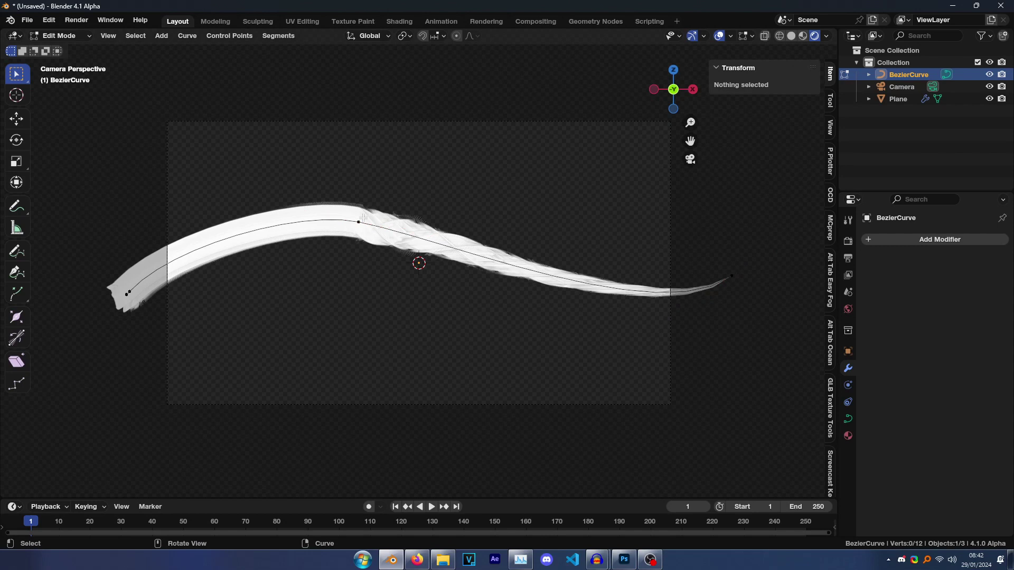
{"action": "key", "text": "ctrl+z"}
{"action": "left_click_drag", "start_coordinate": [760, 174], "coordinate": [779, 174]}
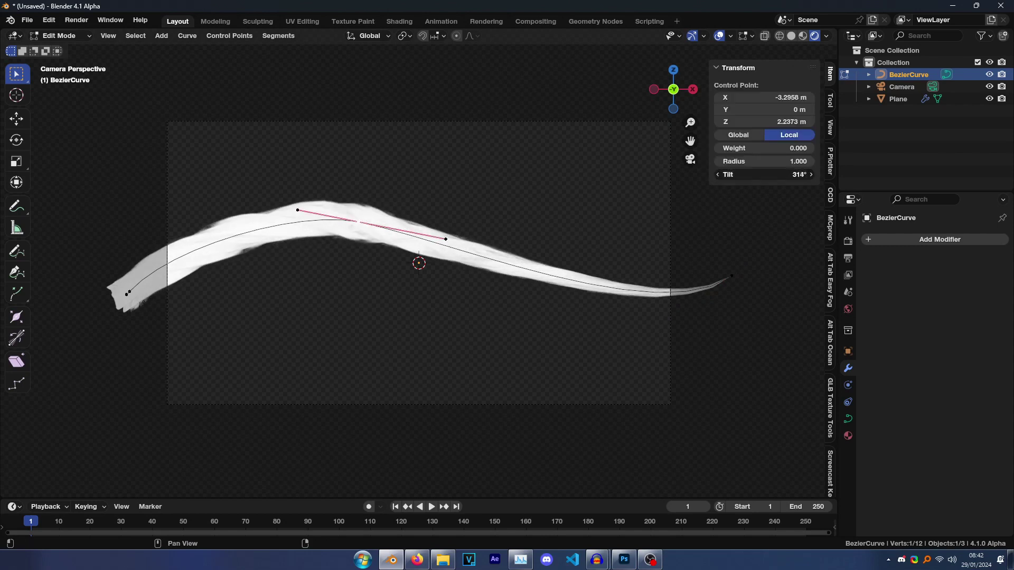
{"action": "left_click", "coordinate": [516, 204]}
{"action": "scroll", "coordinate": [334, 244], "scroll_direction": "up", "scroll_amount": 4}
{"action": "scroll", "coordinate": [334, 244], "scroll_direction": "down", "scroll_amount": 6}
{"action": "key", "text": "Tab"}
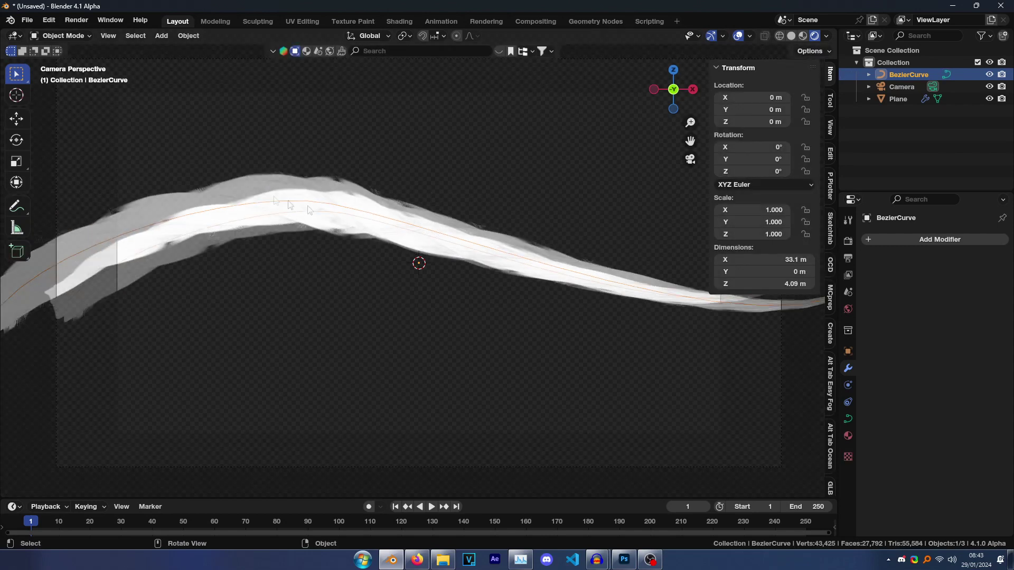
{"action": "middle_click_drag", "start_coordinate": [333, 222], "coordinate": [244, 135]}
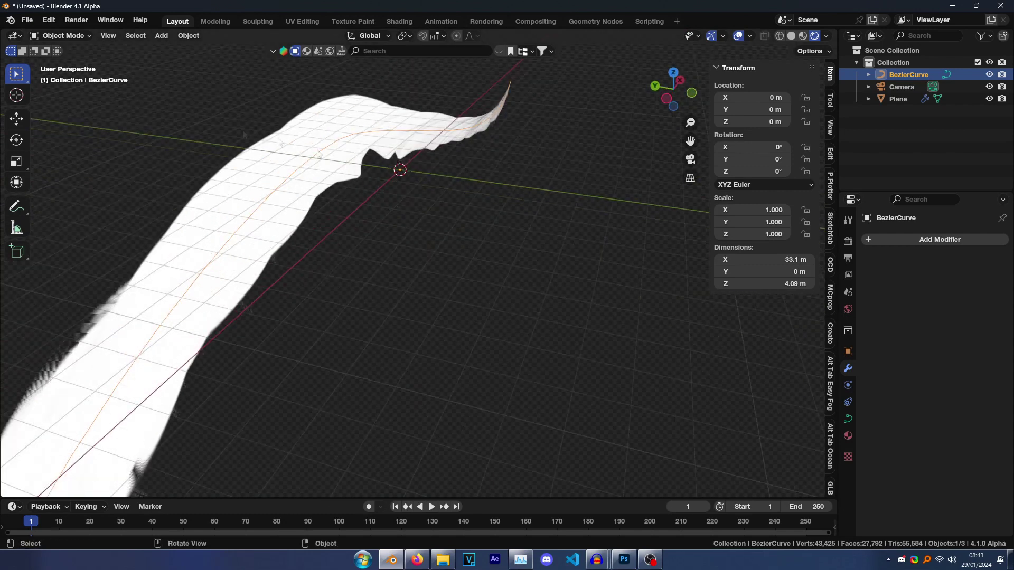
{"action": "left_click", "coordinate": [690, 159]}
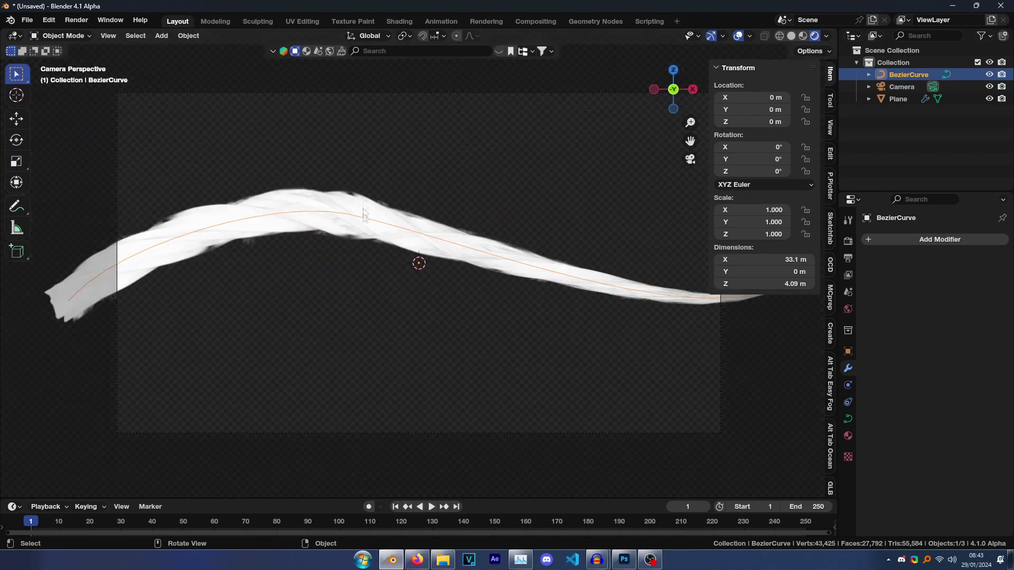
{"action": "scroll", "coordinate": [343, 211], "scroll_direction": "up", "scroll_amount": 2}
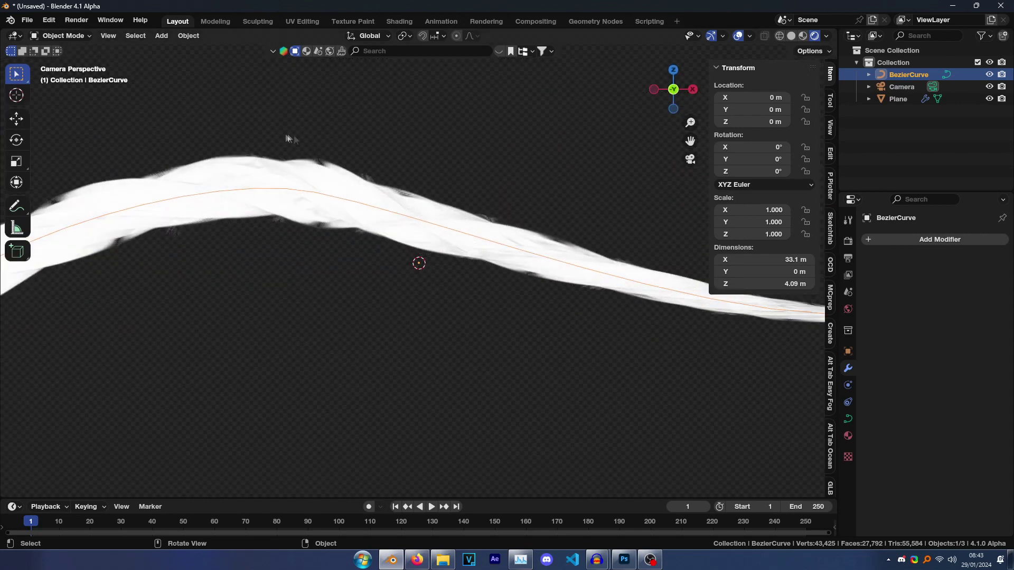
Open the Shading workspace and select the light-streak plane to bring up its Material.001 node tree.
{"action": "left_click", "coordinate": [400, 21]}
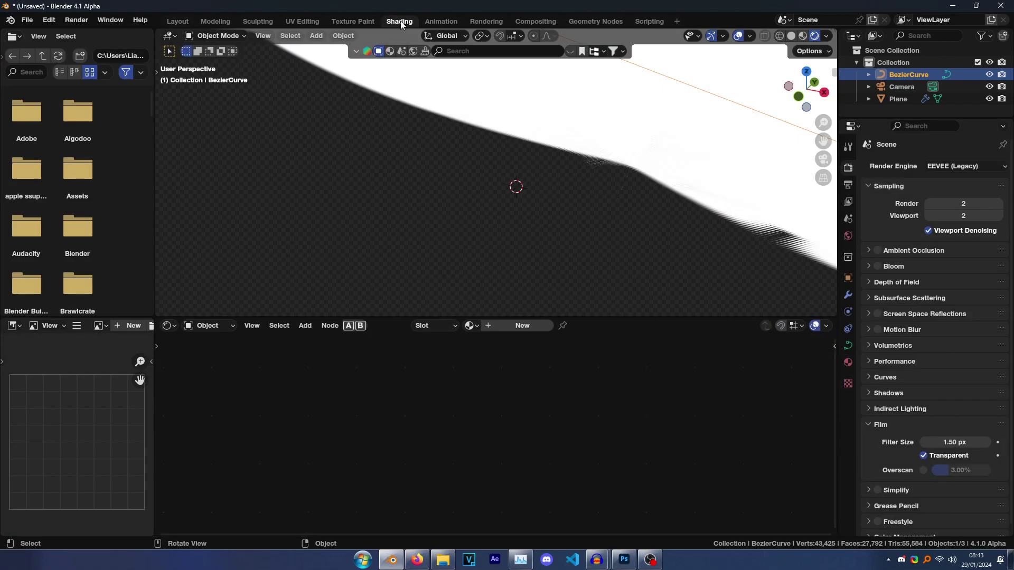
{"action": "mouse_move", "coordinate": [516, 161]}
{"action": "middle_mouse_down"}
{"action": "mouse_move", "coordinate": [477, 111]}
{"action": "mouse_move", "coordinate": [533, 296]}
{"action": "middle_mouse_up"}
{"action": "left_click", "coordinate": [515, 153]}
{"action": "middle_click_drag", "start_coordinate": [540, 347], "coordinate": [565, 377]}
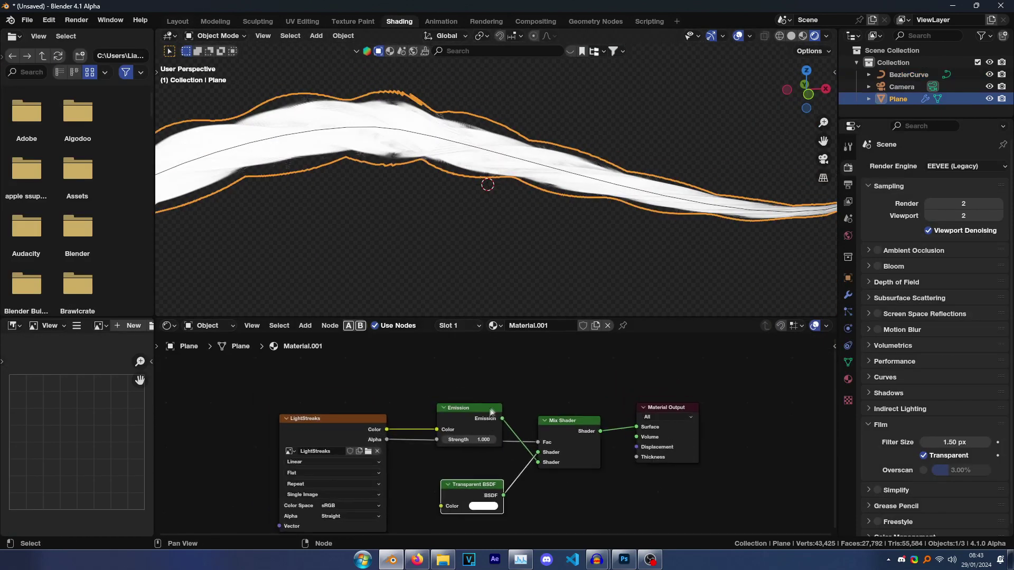
Duplicate the Mix Shader onto the Material Output link, feeding Transparent BSDF into its first Shader input and the original mix into its second.
{"action": "middle_click_drag", "start_coordinate": [475, 417], "coordinate": [427, 428]}
{"action": "key", "text": "shift+d"}
{"action": "left_click", "coordinate": [607, 426]}
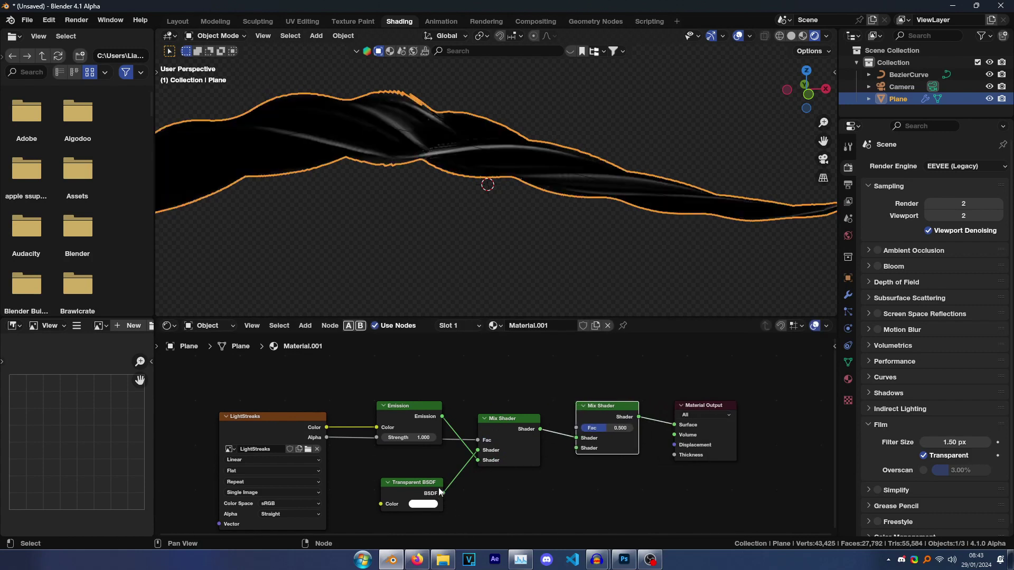
{"action": "left_click_drag", "start_coordinate": [443, 493], "coordinate": [578, 448]}
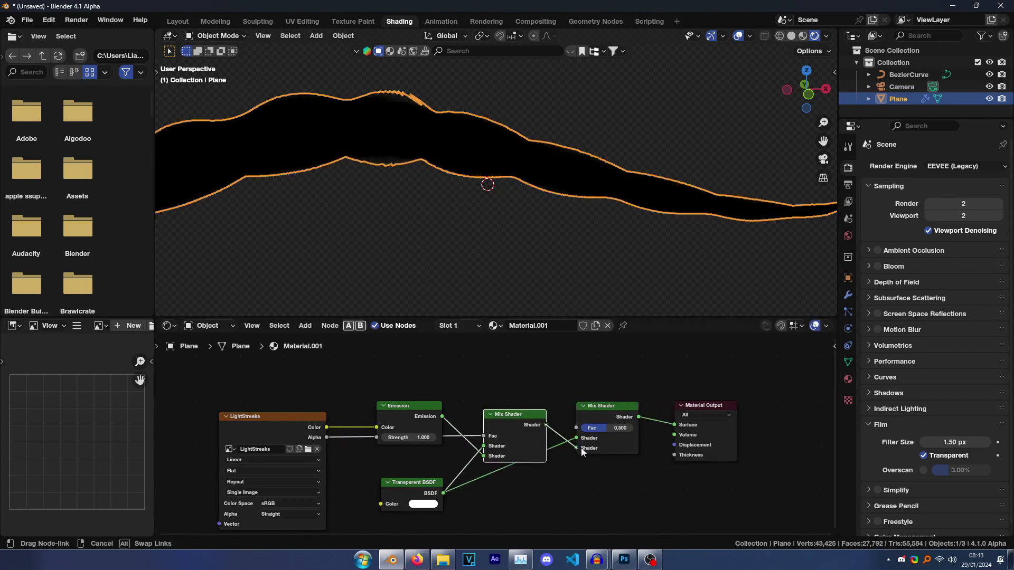
Add a Map Range node above the shader nodes.
{"action": "middle_click_drag", "start_coordinate": [437, 337], "coordinate": [445, 388]}
{"action": "key", "text": "shift+a"}
{"action": "type", "text": "map ra"}
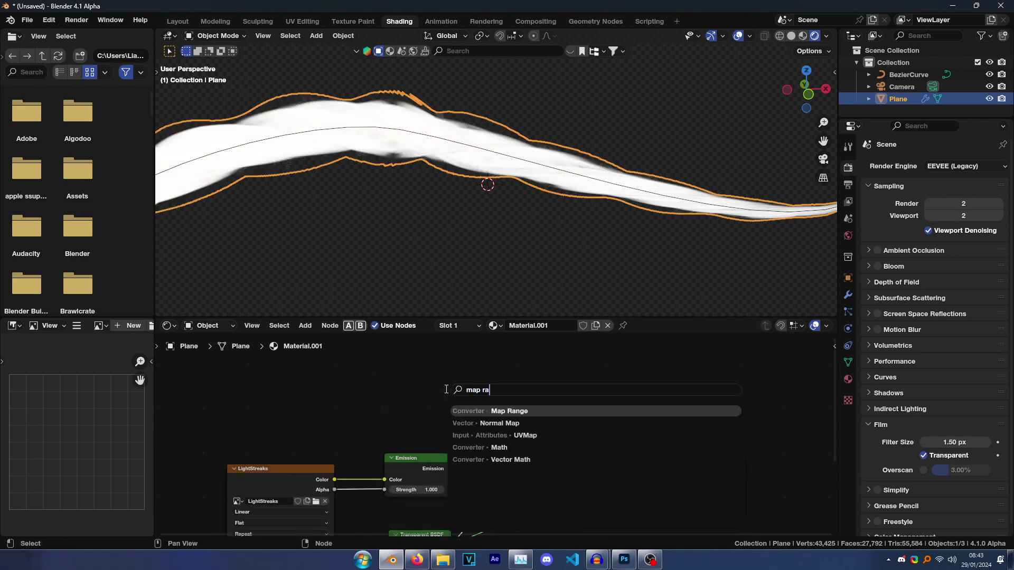
{"action": "key", "text": "Return"}
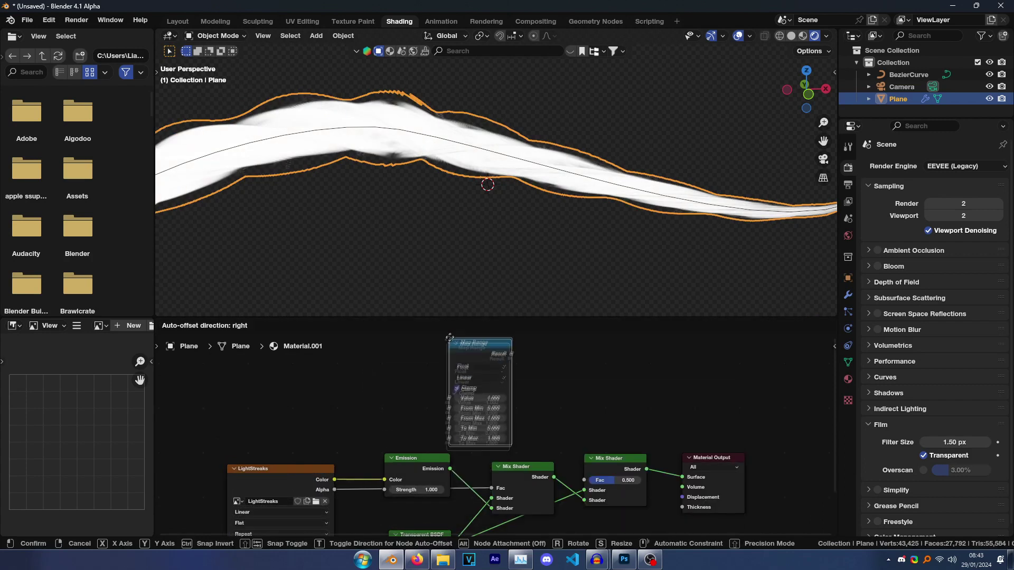
{"action": "left_click", "coordinate": [453, 336]}
Add a Texture Coordinate node beside Map Range and connect its Normal output to the Map Range Value input.
{"action": "scroll", "coordinate": [456, 340], "scroll_direction": "left", "scroll_amount": 4}
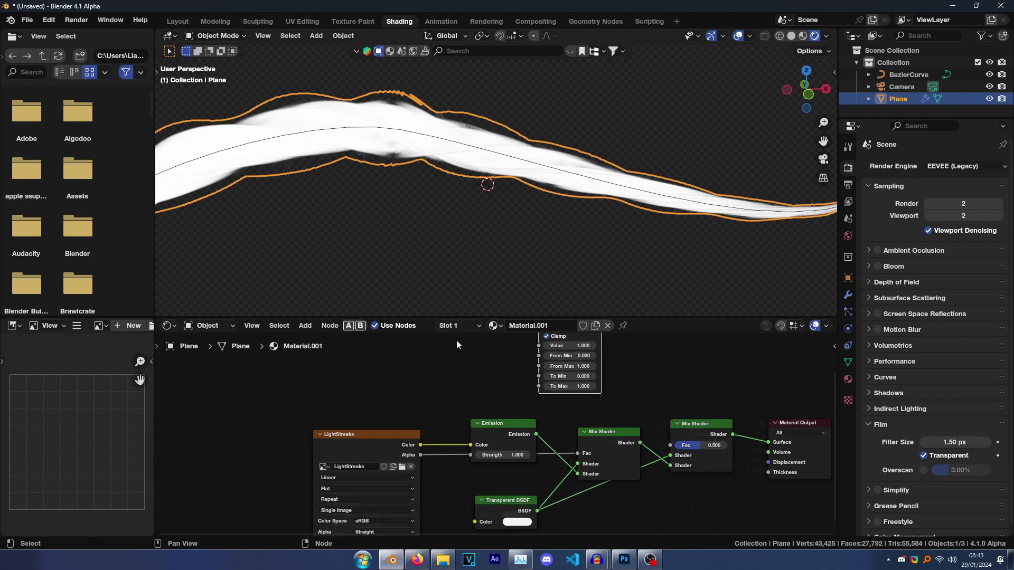
{"action": "scroll", "coordinate": [457, 340], "scroll_direction": "down", "scroll_amount": 1}
{"action": "key", "text": "shift+a"}
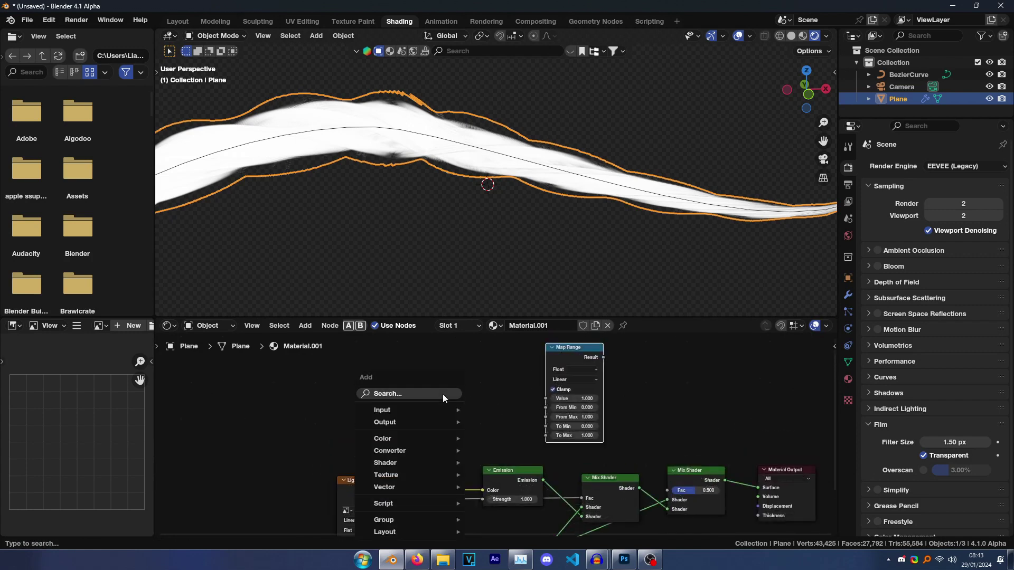
{"action": "type", "text": "texture coo"}
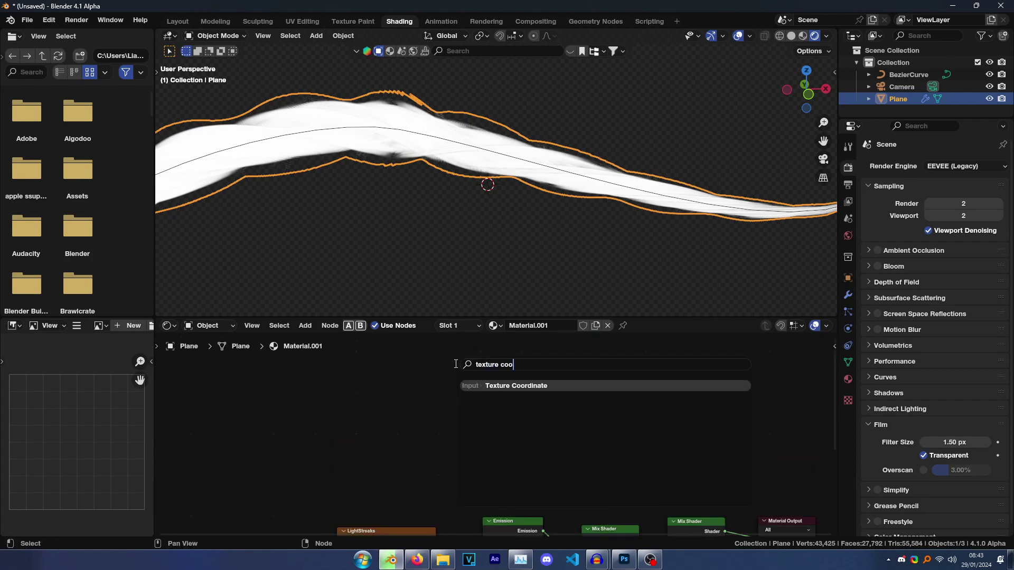
{"action": "key", "text": "Return"}
{"action": "left_click", "coordinate": [400, 397]}
{"action": "scroll", "coordinate": [477, 402], "scroll_direction": "up", "scroll_amount": 1}
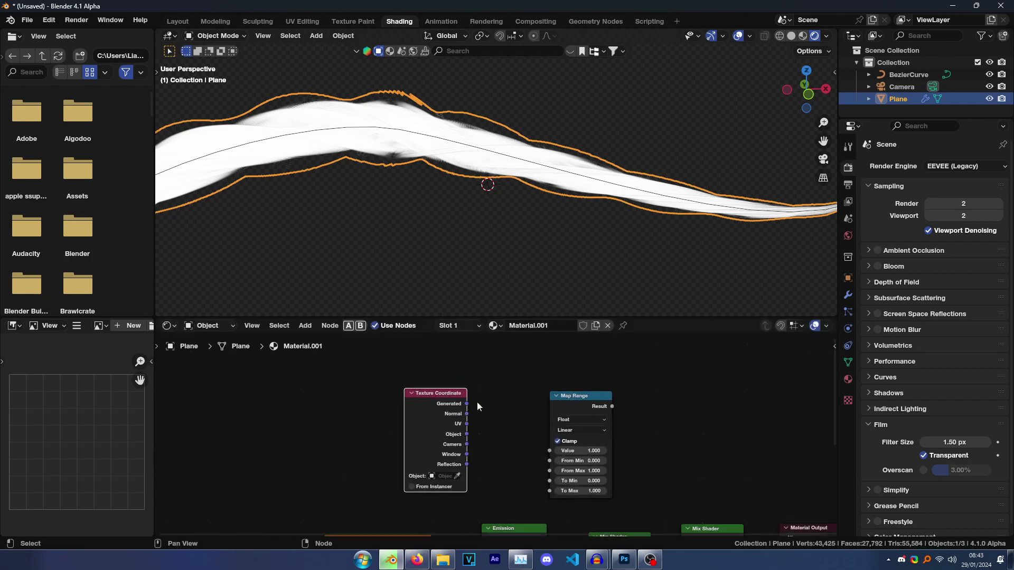
{"action": "left_click_drag", "start_coordinate": [467, 414], "coordinate": [548, 448]}
Connect the Map Range Result to the second Mix Shader's Fac, view the streak through the camera and deselect the plane.
{"action": "key", "text": "Home"}
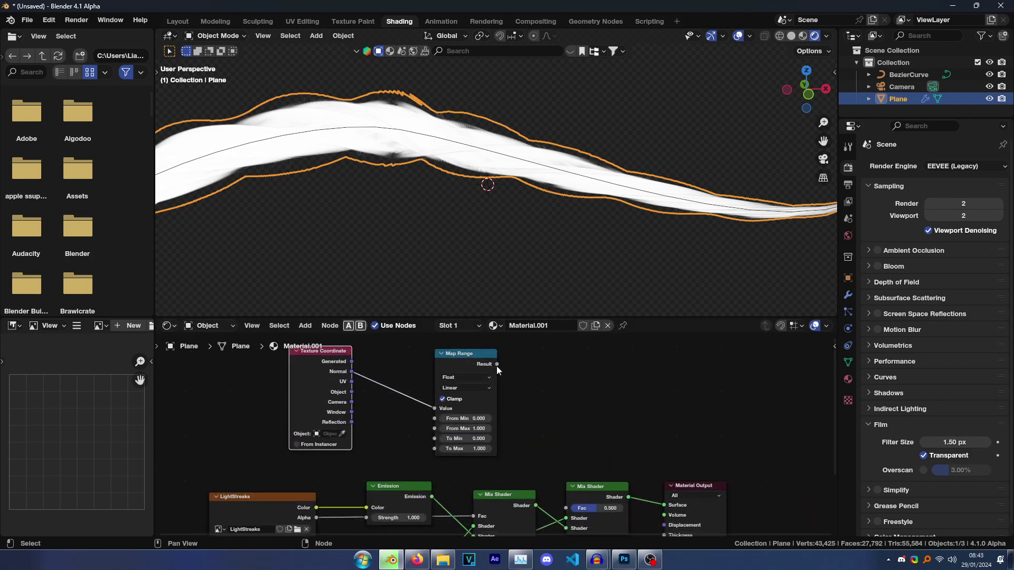
{"action": "left_click_drag", "start_coordinate": [497, 365], "coordinate": [566, 507]}
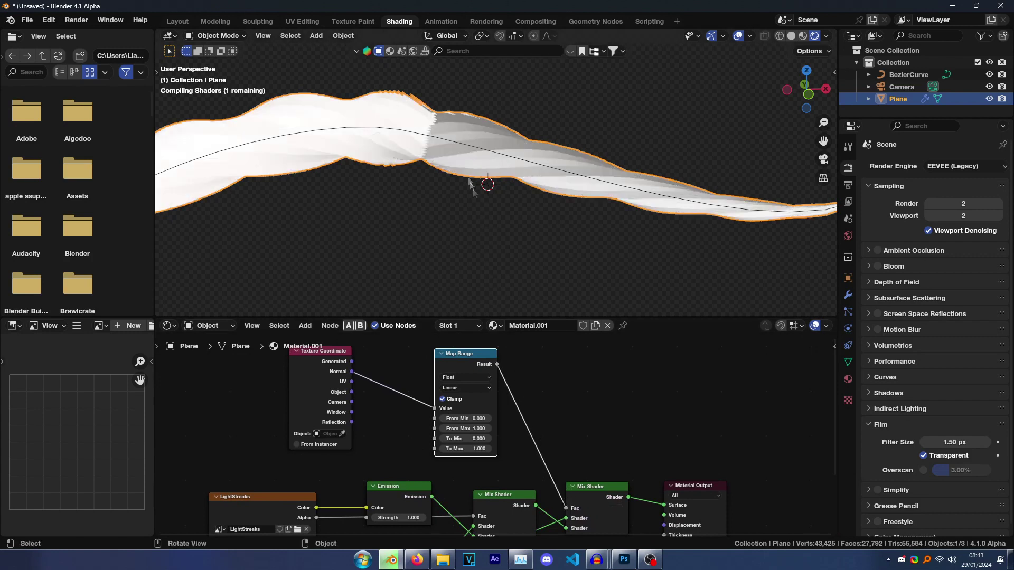
{"action": "left_click", "coordinate": [828, 163]}
{"action": "left_click", "coordinate": [544, 119]}
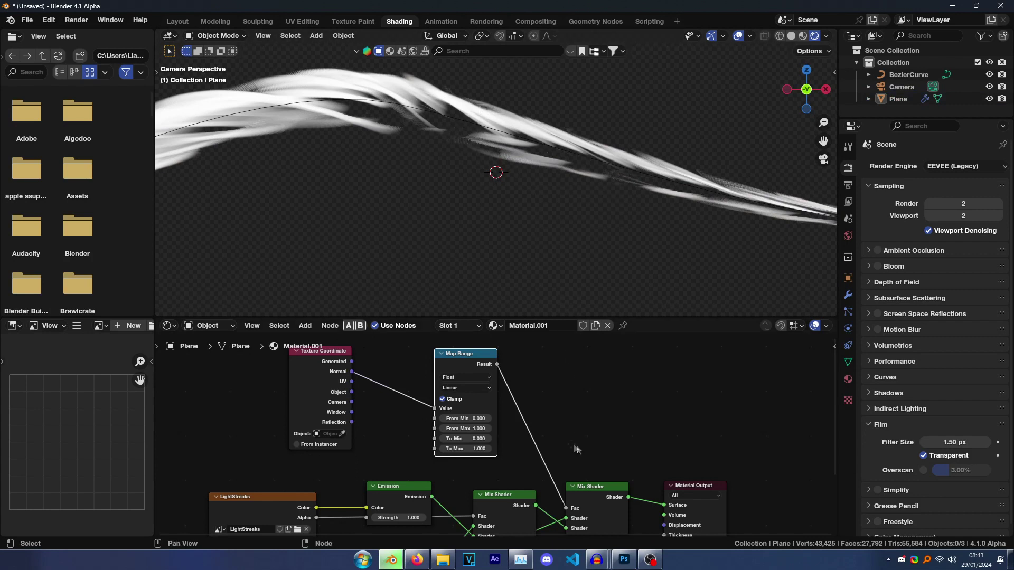
Add a Mix Color node below the Emission node and move the LightStreaks image node further away to make room.
{"action": "middle_click_drag", "start_coordinate": [635, 495], "coordinate": [556, 415]}
{"action": "scroll", "coordinate": [559, 415], "scroll_direction": "up", "scroll_amount": 1}
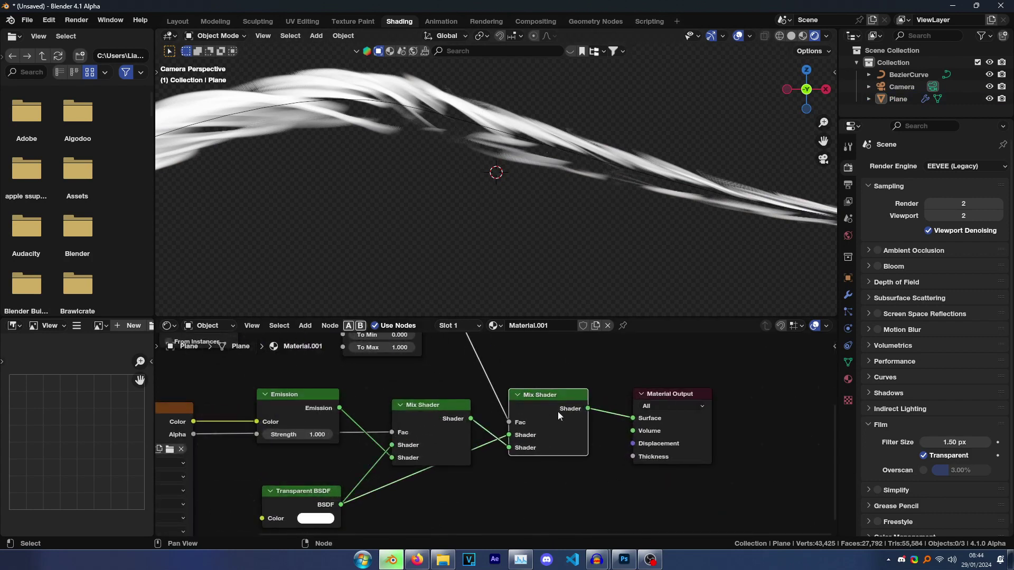
{"action": "key", "text": "Home"}
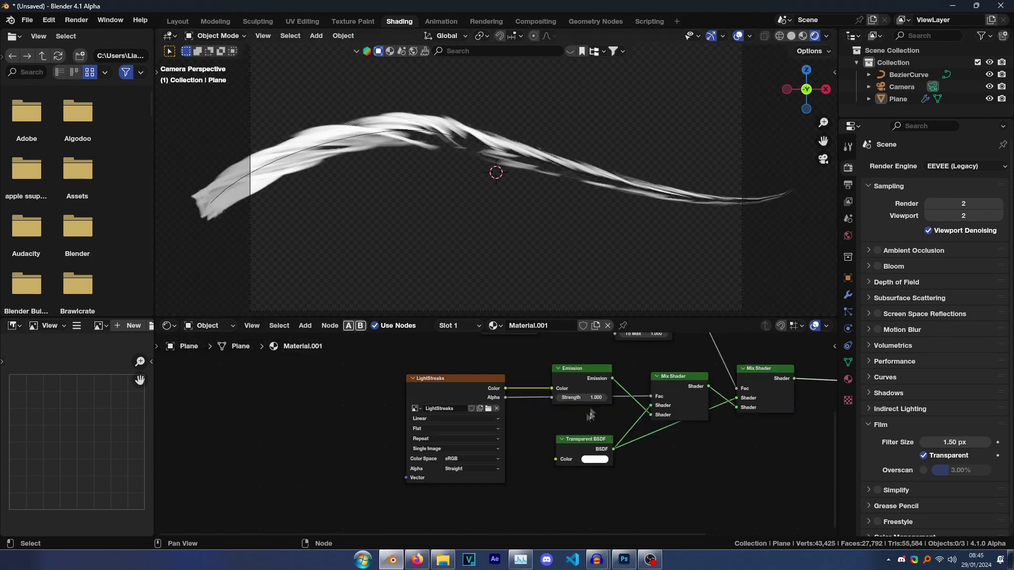
{"action": "scroll", "coordinate": [512, 401], "scroll_direction": "up", "scroll_amount": 2}
{"action": "key", "text": "shift+a"}
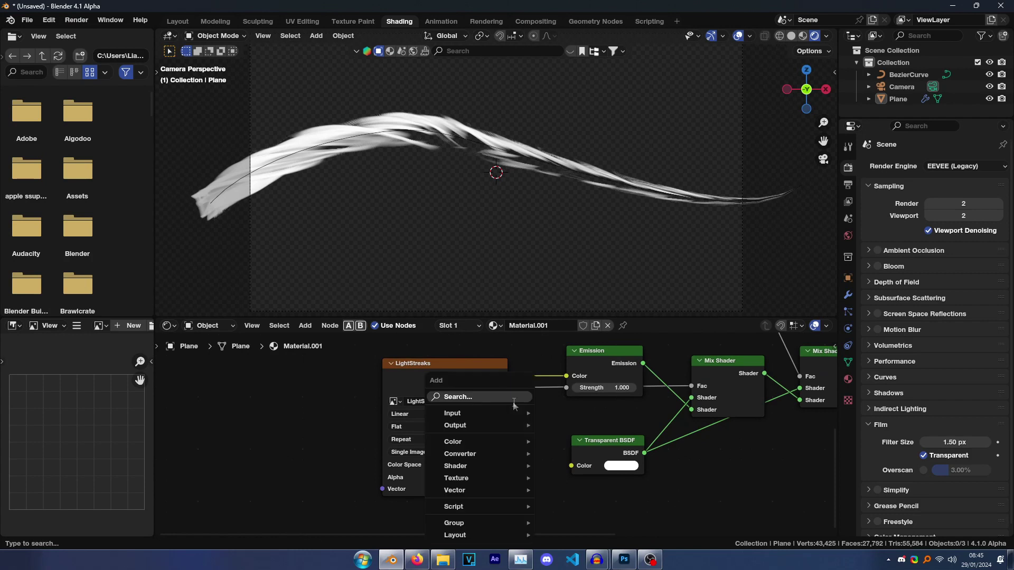
{"action": "type", "text": "mix co"}
{"action": "key", "text": "Return"}
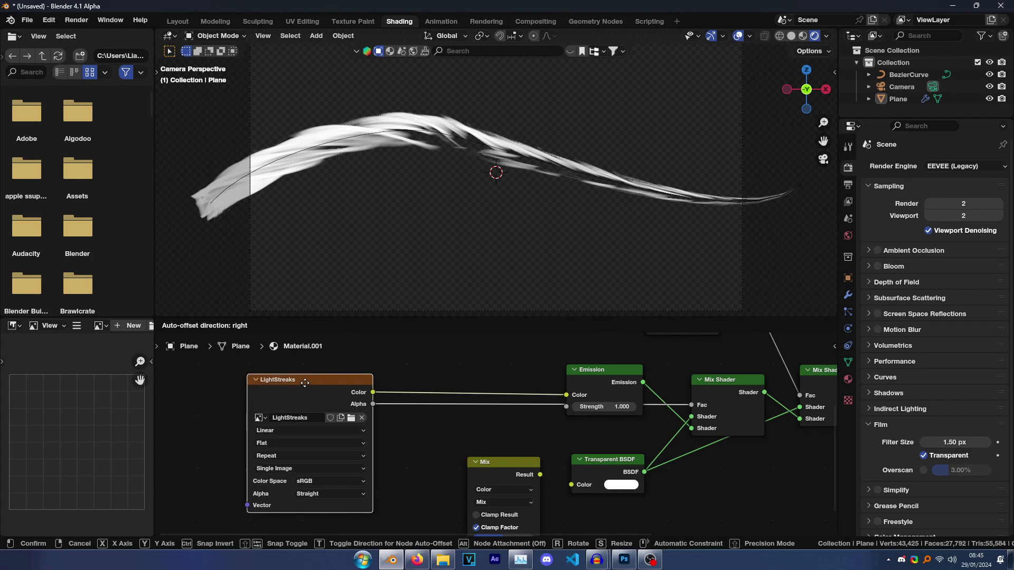
{"action": "left_click", "coordinate": [428, 431]}
Route the LightStreaks colour through the Mix node's A input into the Emission Color, and connect its Alpha to the Mix Factor.
{"action": "left_click_drag", "start_coordinate": [566, 395], "coordinate": [532, 401]}
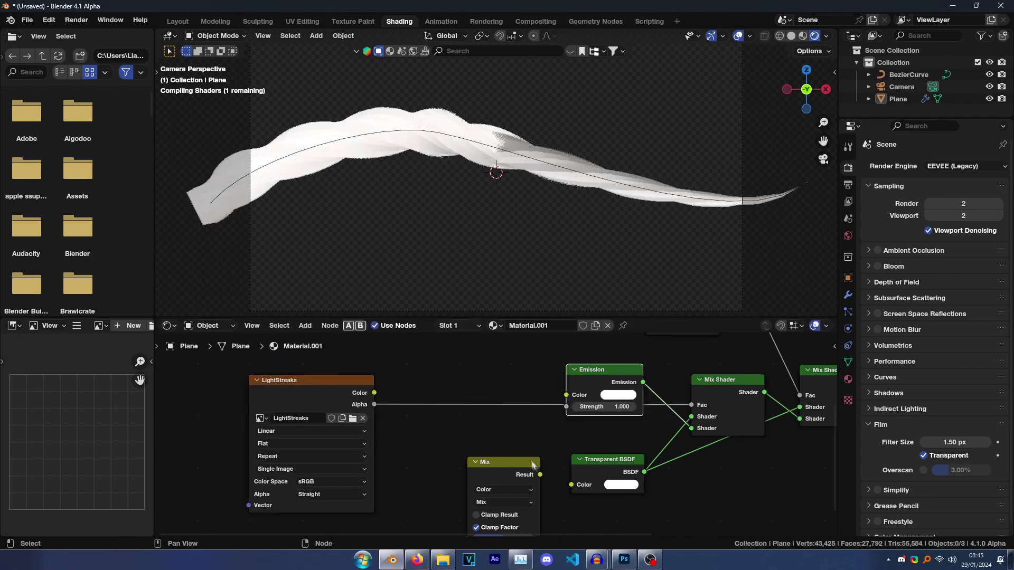
{"action": "left_click_drag", "start_coordinate": [540, 475], "coordinate": [565, 397]}
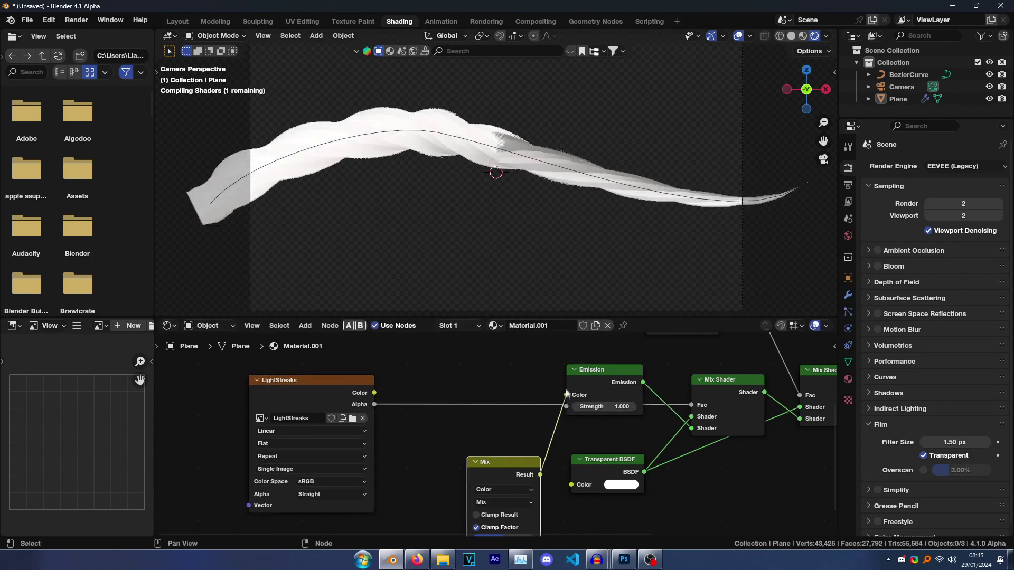
{"action": "left_click_drag", "start_coordinate": [374, 393], "coordinate": [466, 506]}
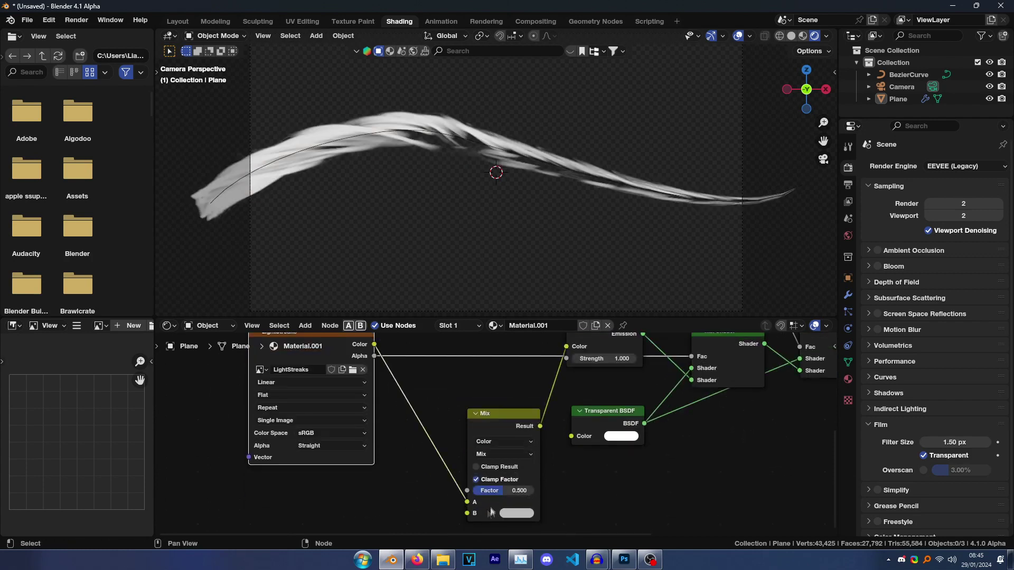
{"action": "left_click_drag", "start_coordinate": [492, 414], "coordinate": [485, 404]}
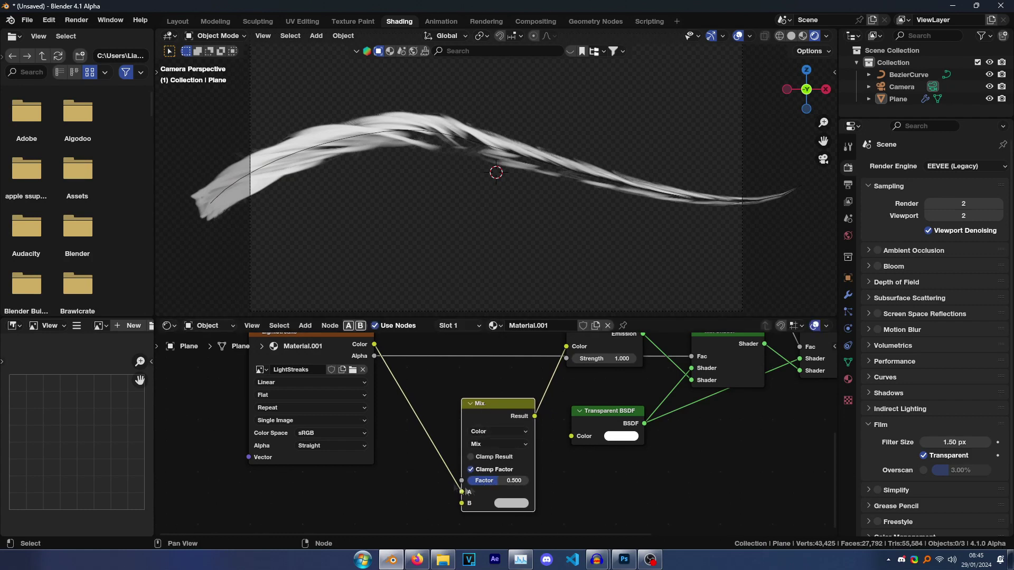
{"action": "left_click_drag", "start_coordinate": [375, 356], "coordinate": [462, 481]}
Set the Mix node's B colour to fully saturated red with a value of 1.000.
{"action": "left_click", "coordinate": [505, 505]}
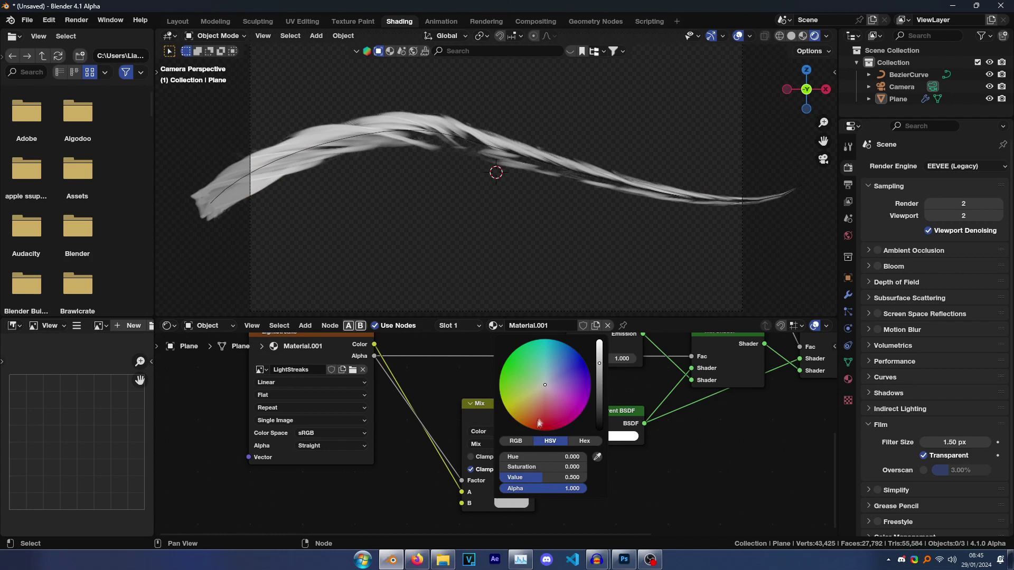
{"action": "mouse_move", "coordinate": [541, 423]}
{"action": "left_mouse_down"}
{"action": "mouse_move", "coordinate": [552, 429]}
{"action": "mouse_move", "coordinate": [586, 398]}
{"action": "mouse_move", "coordinate": [506, 362]}
{"action": "mouse_move", "coordinate": [506, 406]}
{"action": "mouse_move", "coordinate": [542, 430]}
{"action": "left_mouse_up"}
{"action": "left_click_drag", "start_coordinate": [596, 370], "coordinate": [599, 342]}
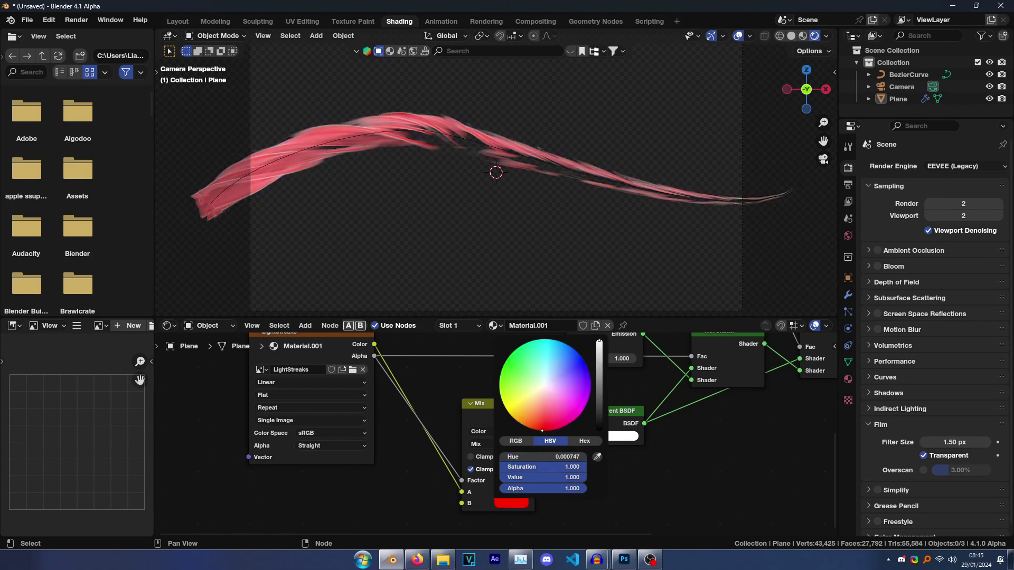
{"action": "scroll", "coordinate": [460, 155], "scroll_direction": "up", "scroll_amount": 2}
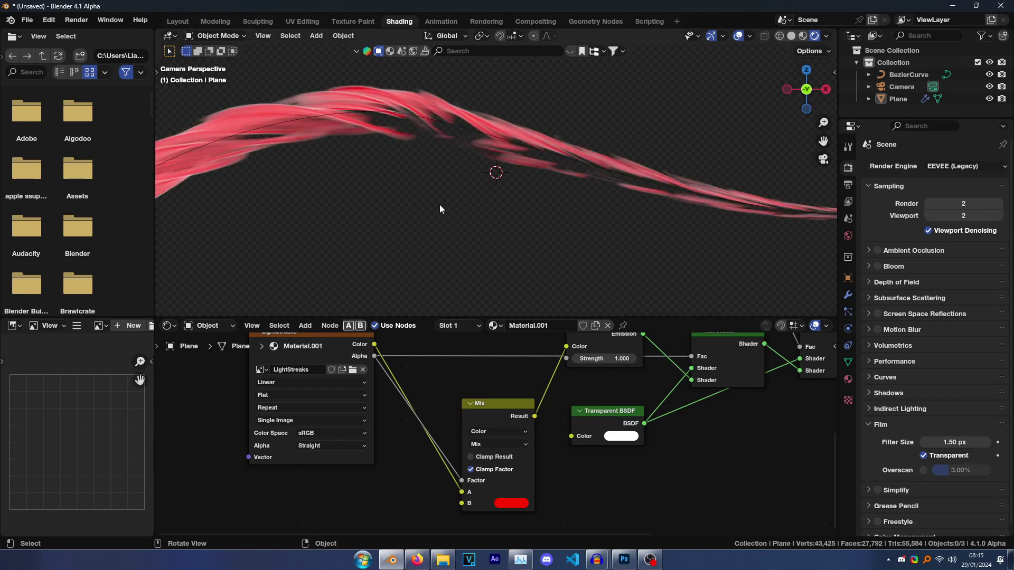
Change the Mix node's B colour to near-white with hue 0.000 and saturation 0.052.
{"action": "left_click", "coordinate": [509, 503]}
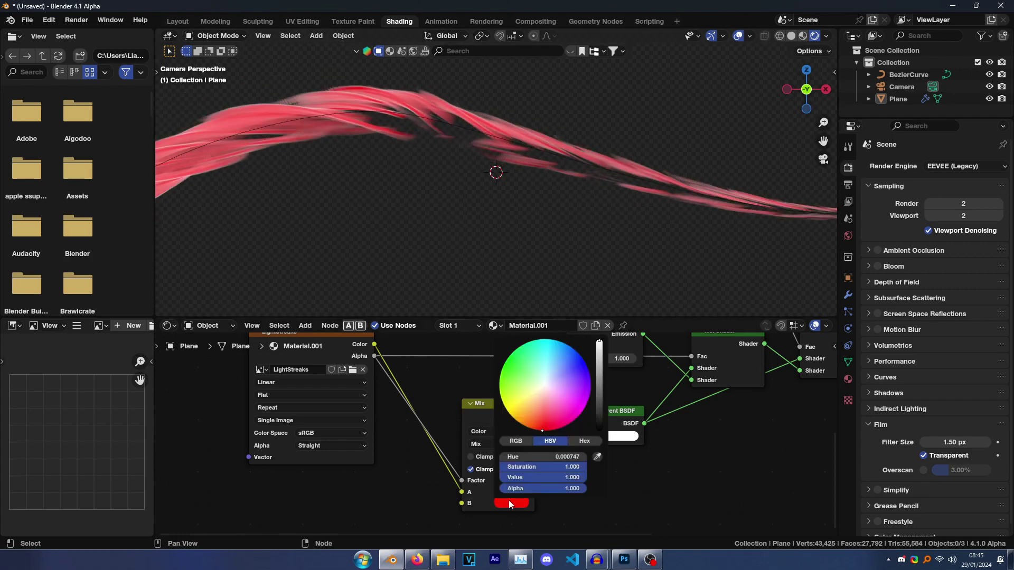
{"action": "left_click", "coordinate": [544, 386]}
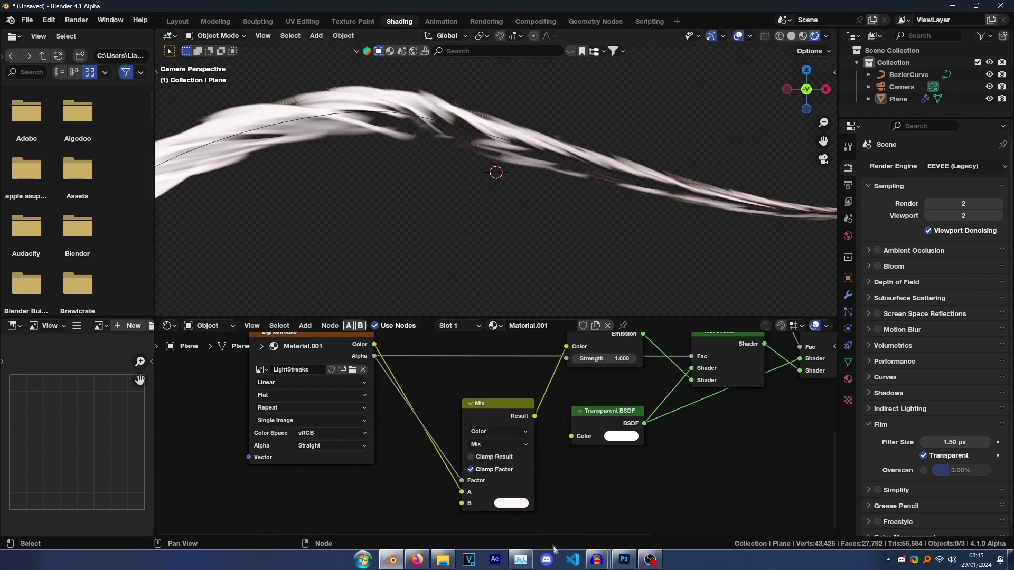
{"action": "left_click", "coordinate": [624, 560]}
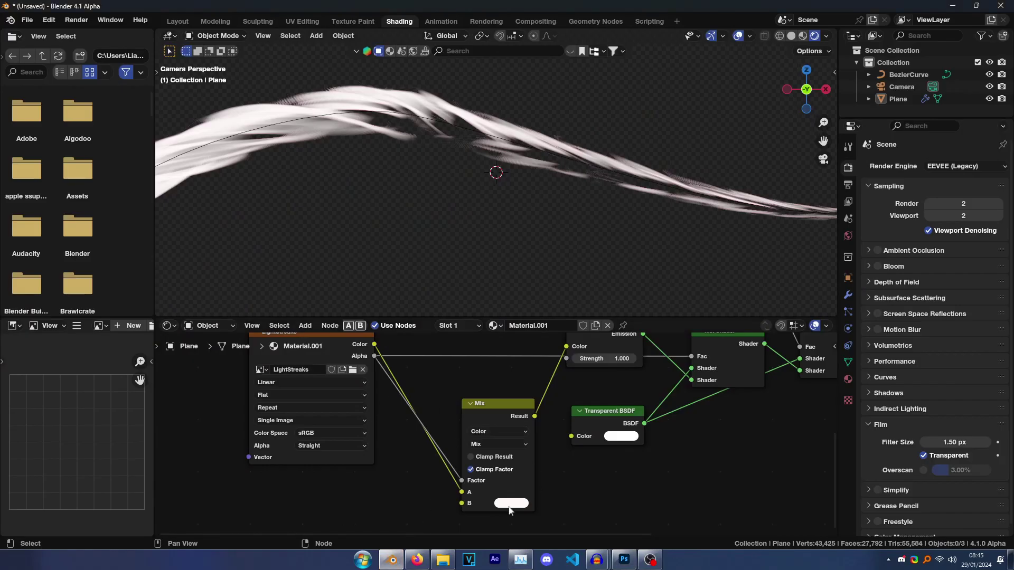
{"action": "left_click", "coordinate": [510, 505]}
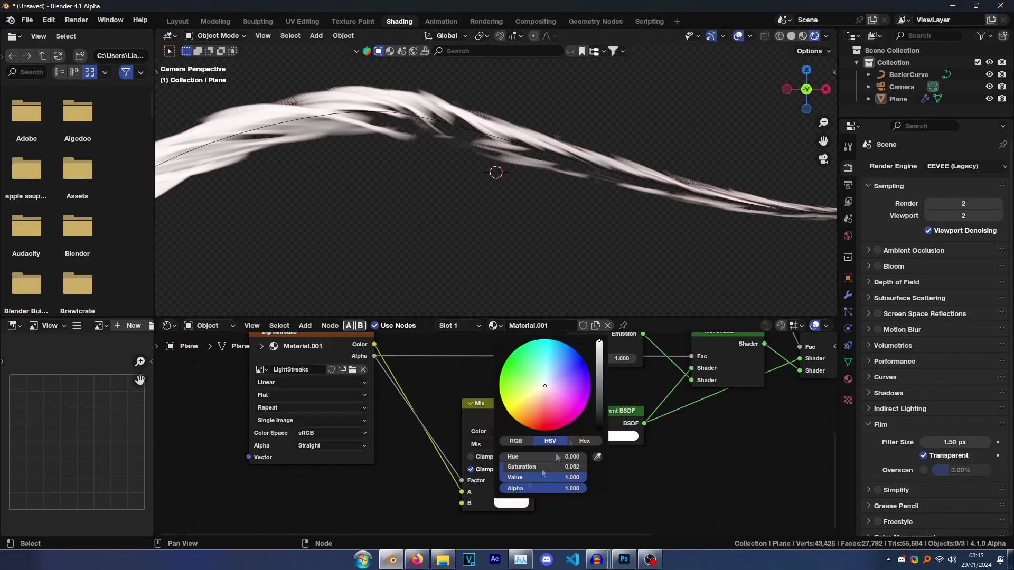
{"action": "scroll", "coordinate": [475, 412], "scroll_direction": "down", "scroll_amount": 3}
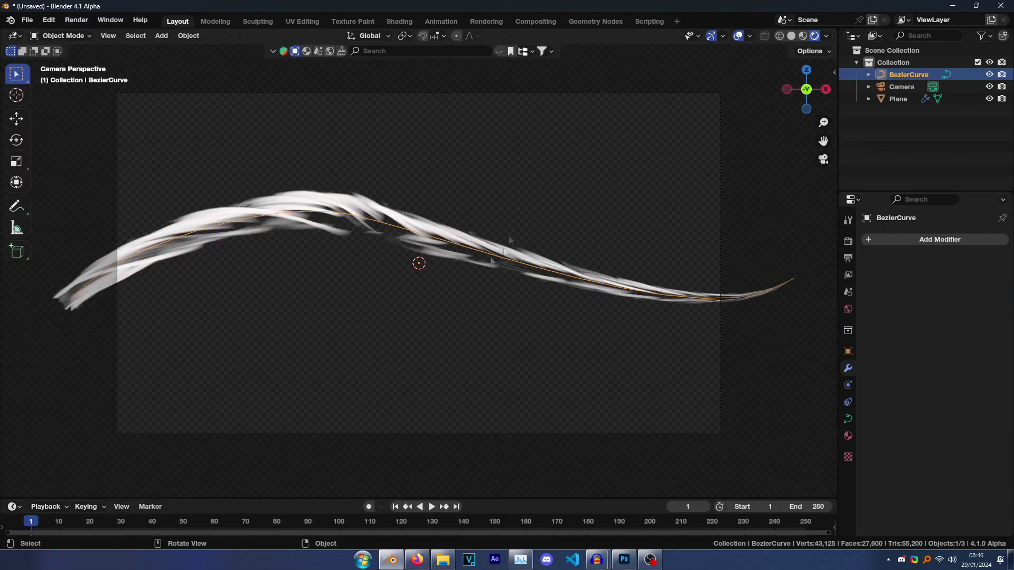
Render the camera view as a still image and inspect the light streak up close.
{"action": "left_click", "coordinate": [81, 25]}
{"action": "left_click", "coordinate": [84, 34]}
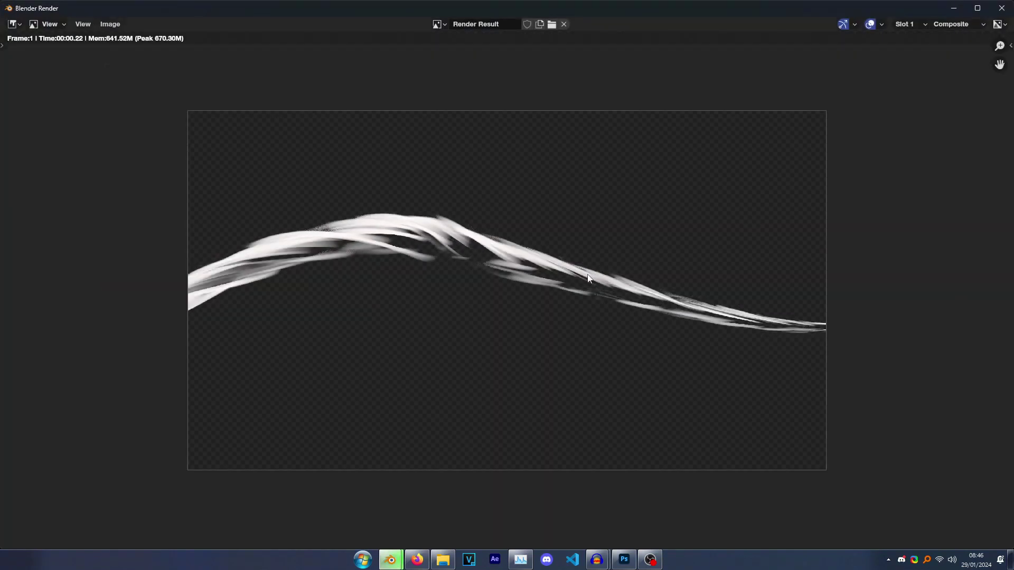
{"action": "scroll", "coordinate": [532, 284], "scroll_direction": "up", "scroll_amount": 3}
{"action": "scroll", "coordinate": [485, 214], "scroll_direction": "down", "scroll_amount": 3}
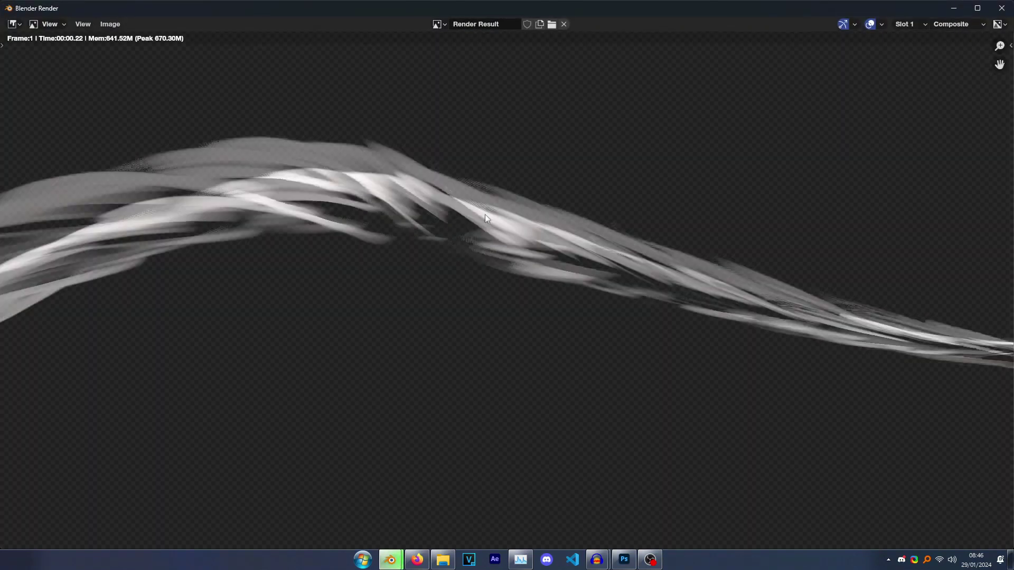
Save the rendered image as Streak.png in the Downloads folder, in RGBA PNG format.
{"action": "left_click", "coordinate": [113, 24]}
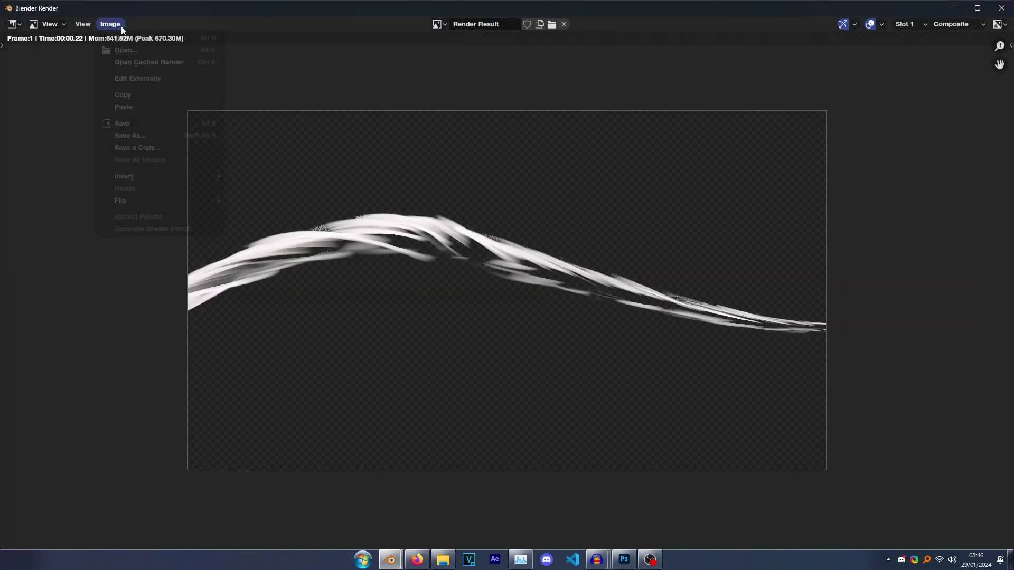
{"action": "left_click", "coordinate": [127, 133]}
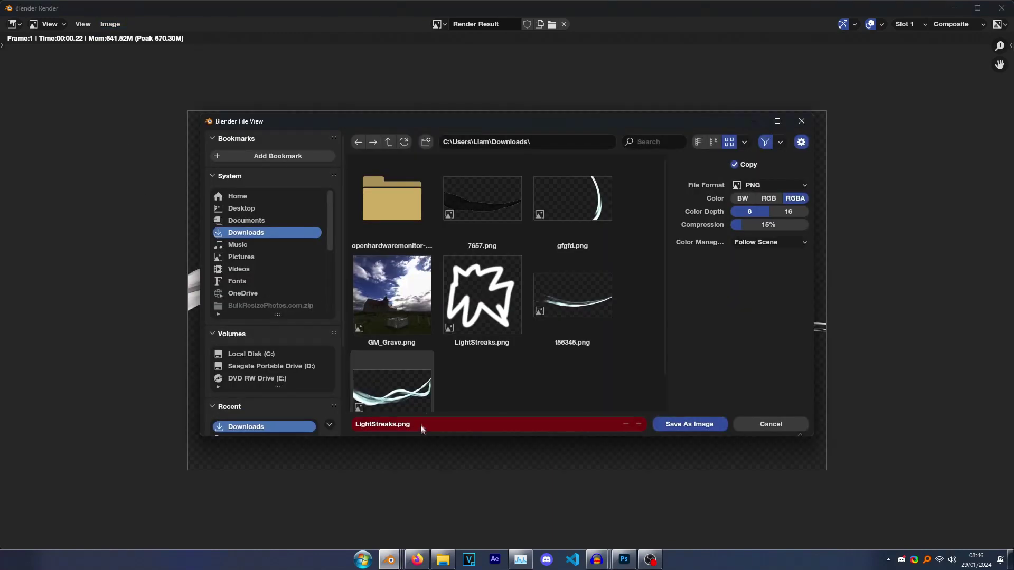
{"action": "left_click", "coordinate": [442, 426]}
{"action": "type", "text": "S"}
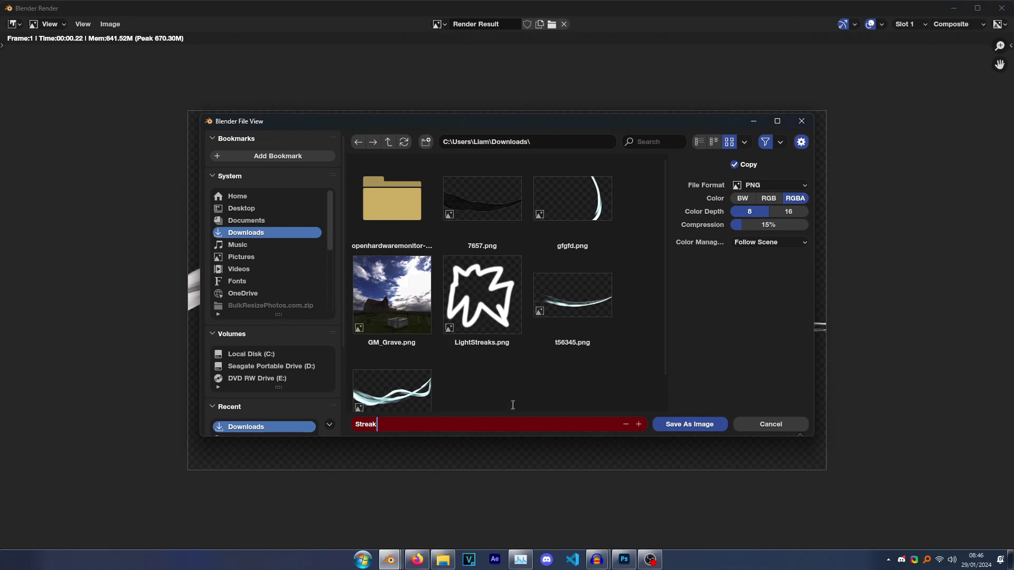
{"action": "type", "text": "treak"}
{"action": "key", "text": "Return"}
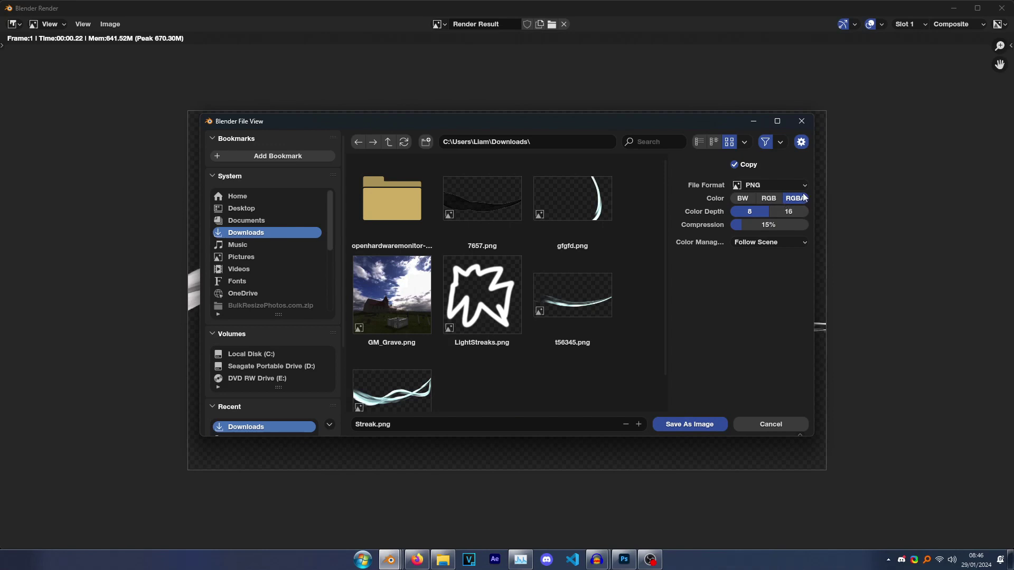
{"action": "left_click", "coordinate": [690, 424]}
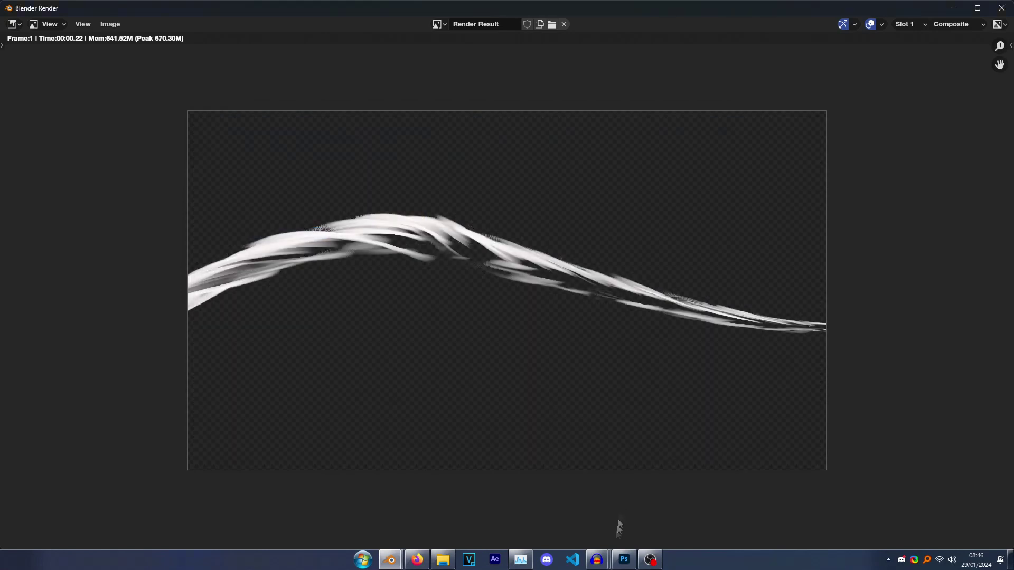
Switch to Photoshop and place Streak.png from the Downloads folder into the magenta gradient document.
{"action": "left_click", "coordinate": [624, 559]}
{"action": "left_click", "coordinate": [443, 560]}
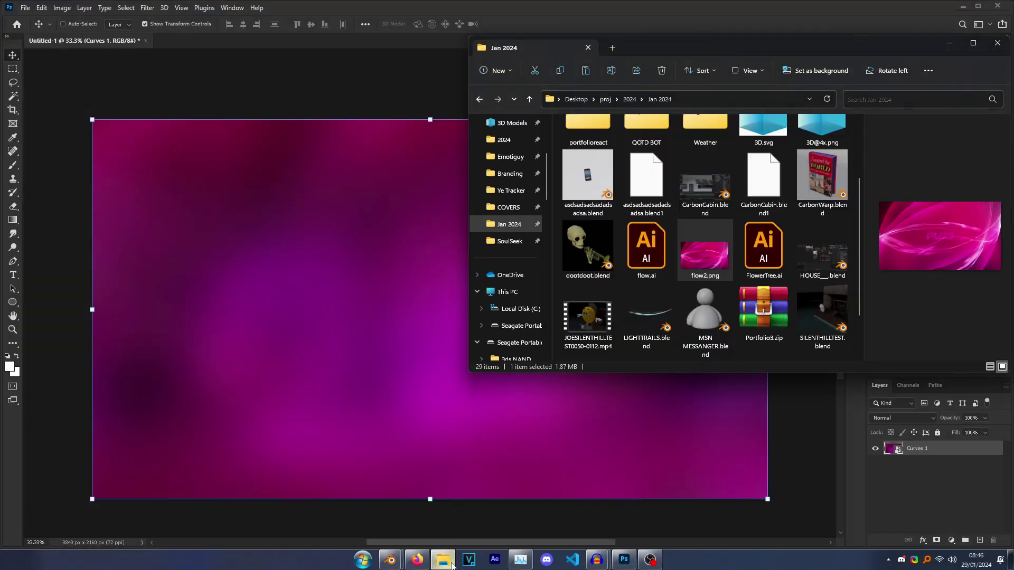
{"action": "scroll", "coordinate": [514, 317], "scroll_direction": "up", "scroll_amount": 5}
{"action": "left_click", "coordinate": [509, 170]}
{"action": "mouse_move", "coordinate": [584, 153]}
{"action": "left_mouse_down"}
{"action": "mouse_move", "coordinate": [367, 259]}
{"action": "mouse_move", "coordinate": [274, 266]}
{"action": "left_mouse_up"}
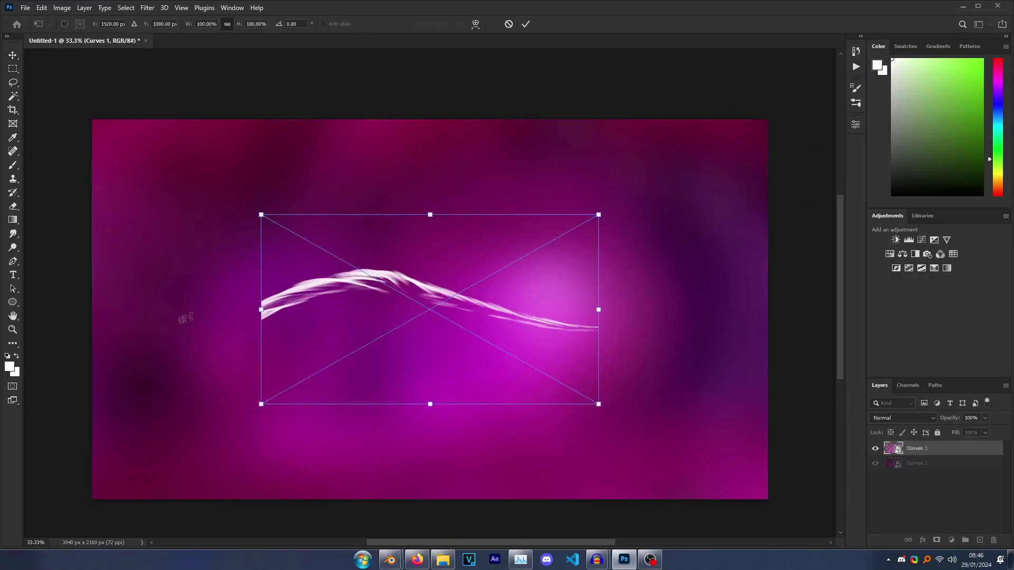
Scale the placed streak to 200% so it spans the full canvas width, and centre it vertically.
{"action": "left_click_drag", "start_coordinate": [600, 307], "coordinate": [768, 308], "text": "alt"}
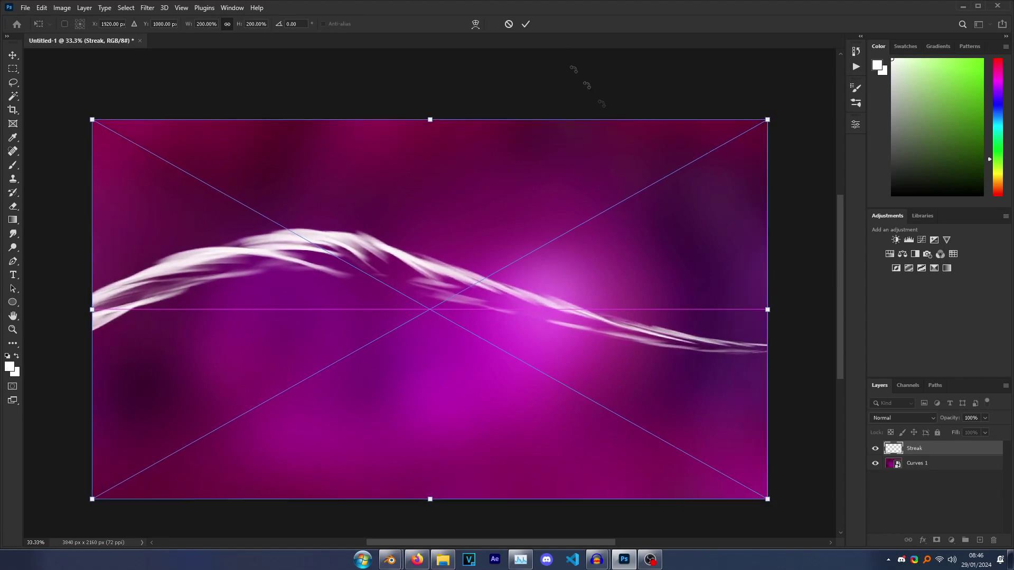
{"action": "left_click", "coordinate": [526, 23]}
{"action": "left_click_drag", "start_coordinate": [422, 288], "coordinate": [429, 308]}
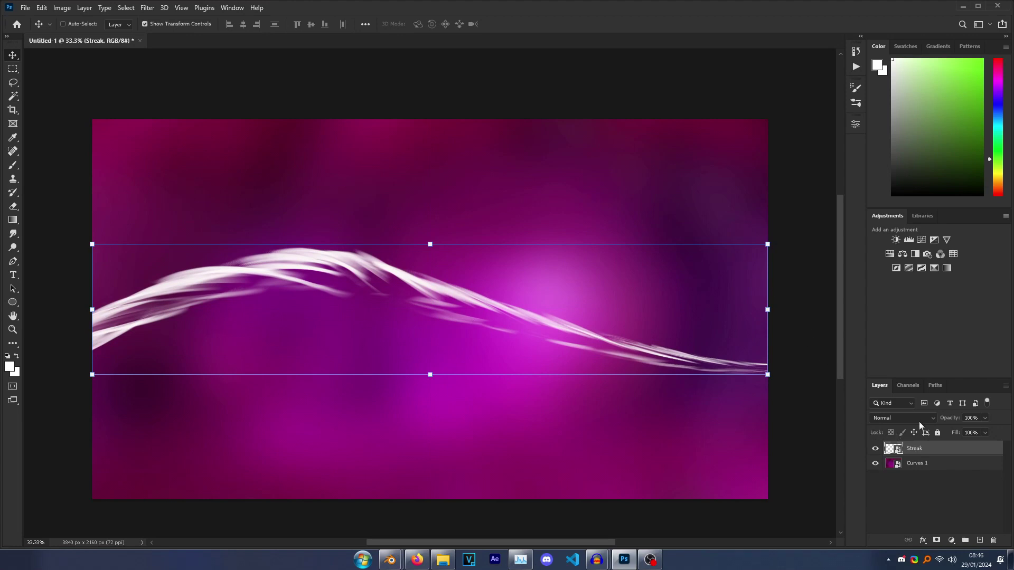
Try the Overlay blend mode on the Streak layer and return it to Normal.
{"action": "left_click", "coordinate": [886, 419]}
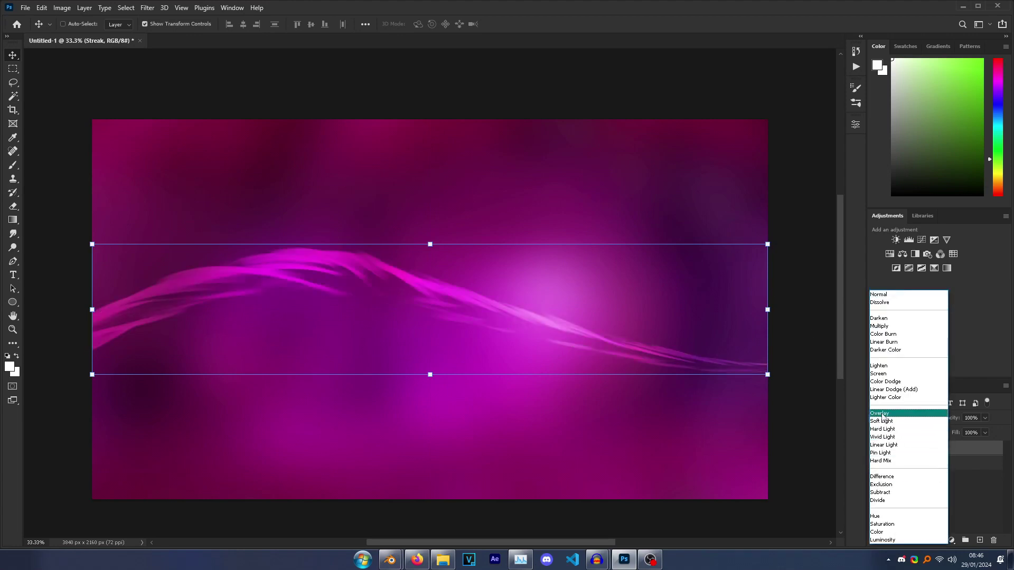
{"action": "left_click", "coordinate": [883, 413]}
{"action": "key", "text": "m"}
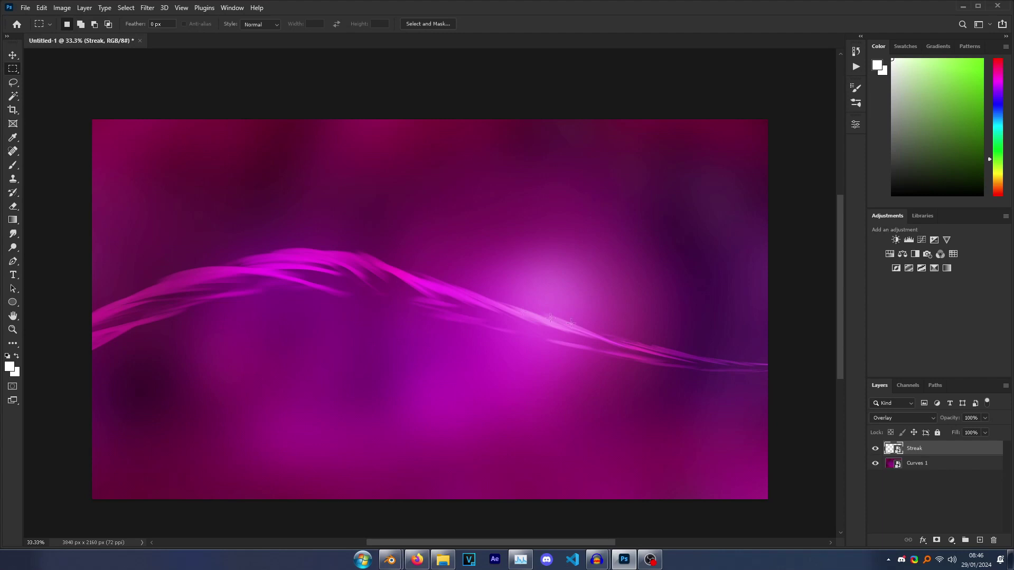
{"action": "left_click", "coordinate": [898, 420]}
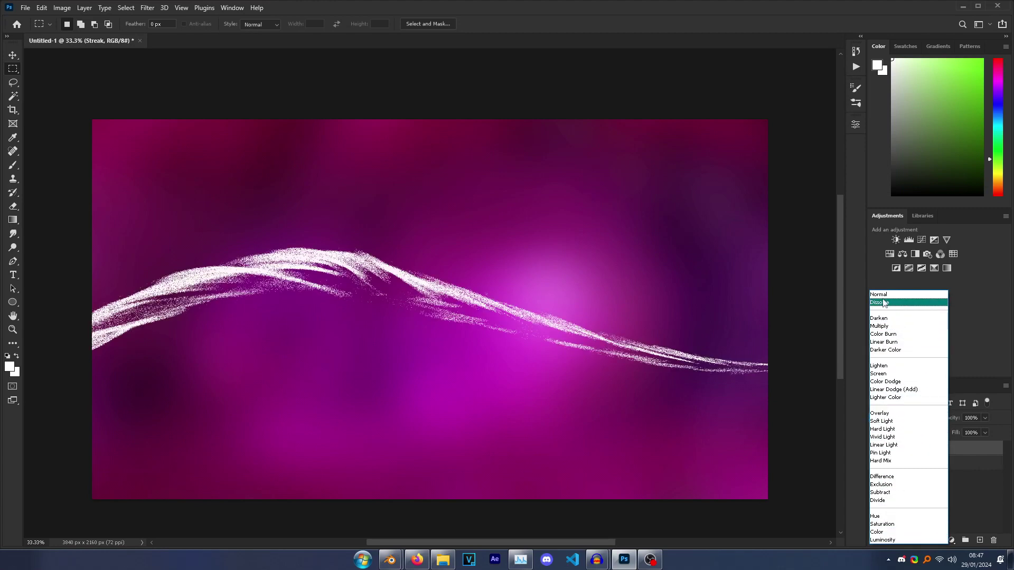
{"action": "left_click", "coordinate": [879, 294]}
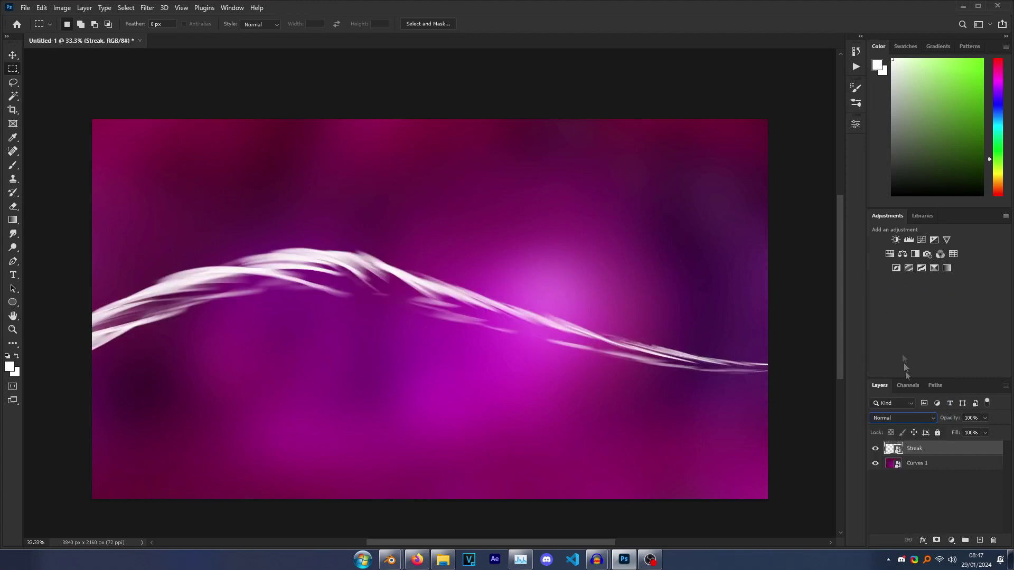
In the Streak layer's blending options, split the Underlying Layer's black Blend If slider to 0 / 100.
{"action": "left_click", "coordinate": [923, 539]}
{"action": "left_click", "coordinate": [945, 436]}
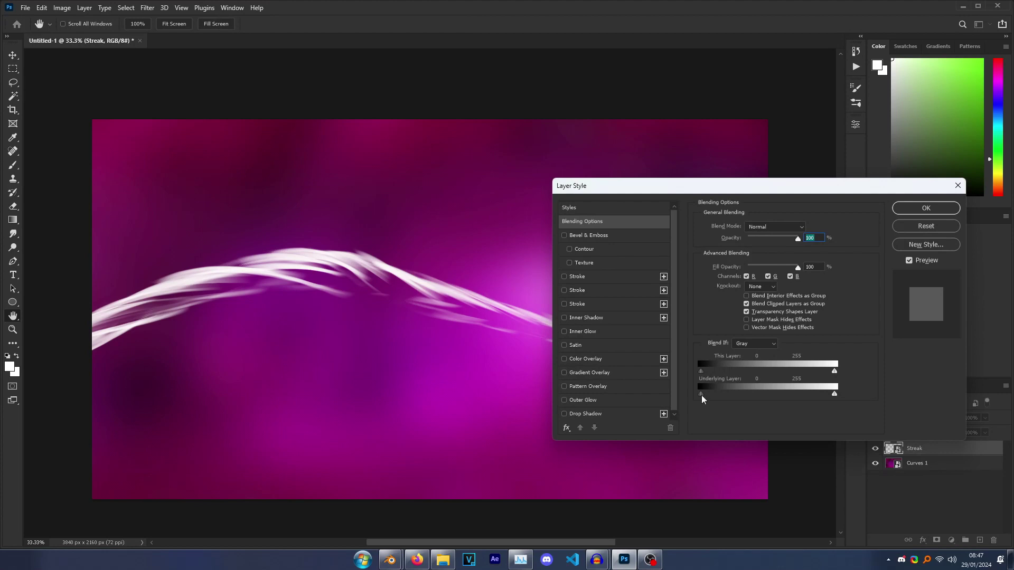
{"action": "left_click_drag", "start_coordinate": [701, 395], "coordinate": [765, 398], "text": "alt"}
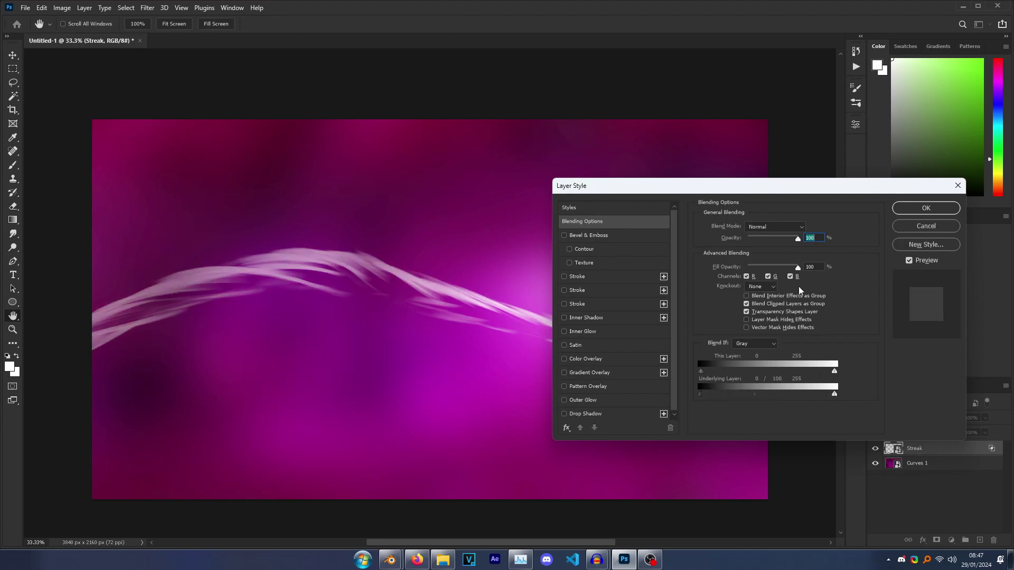
Preview other blend modes such as Lighten and Hard Light in the layer style, returning to Normal.
{"action": "left_click", "coordinate": [774, 227]}
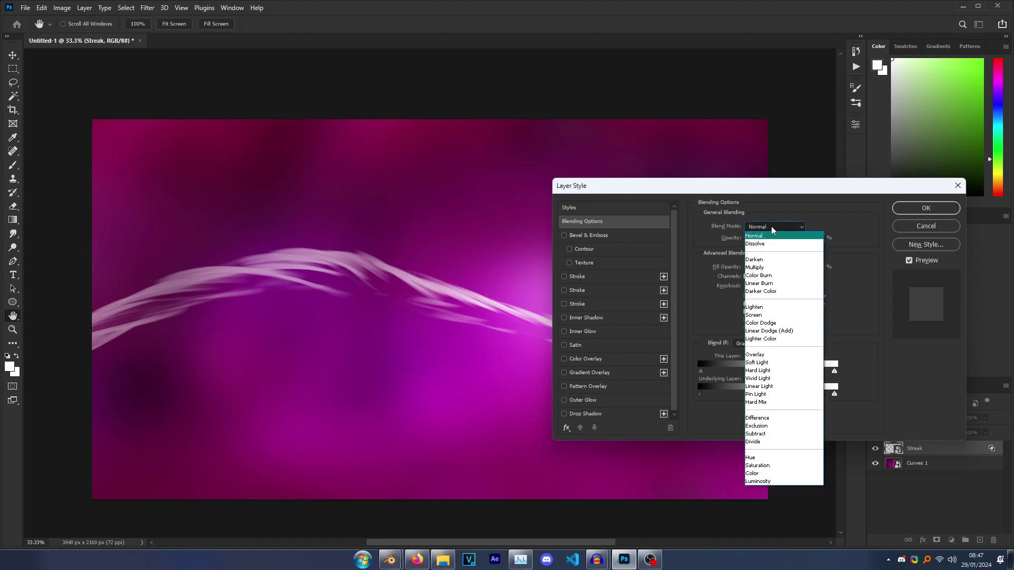
{"action": "left_click", "coordinate": [775, 228]}
{"action": "scroll", "coordinate": [774, 229], "scroll_direction": "down", "scroll_amount": 11}
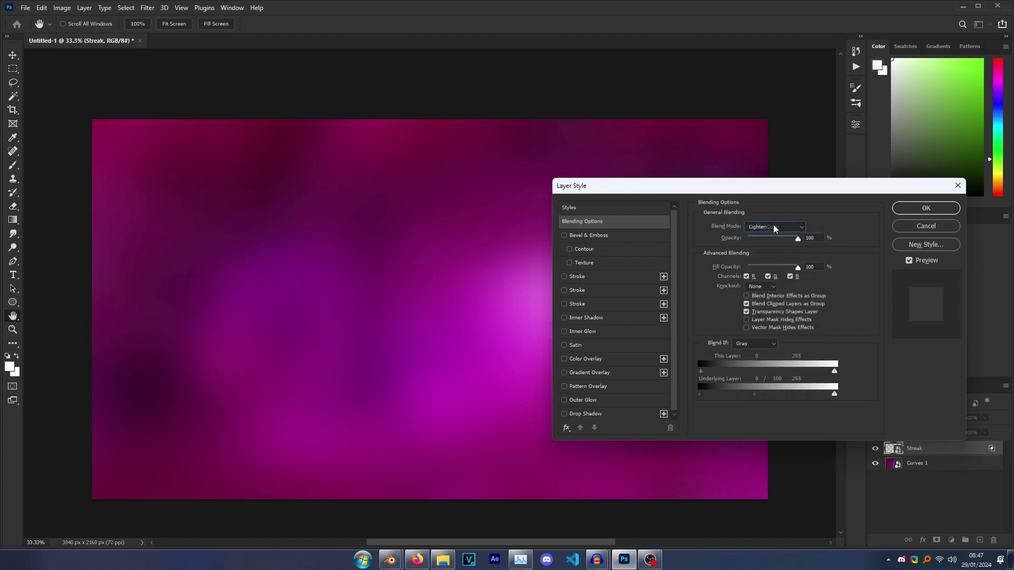
{"action": "scroll", "coordinate": [775, 229], "scroll_direction": "up", "scroll_amount": 4}
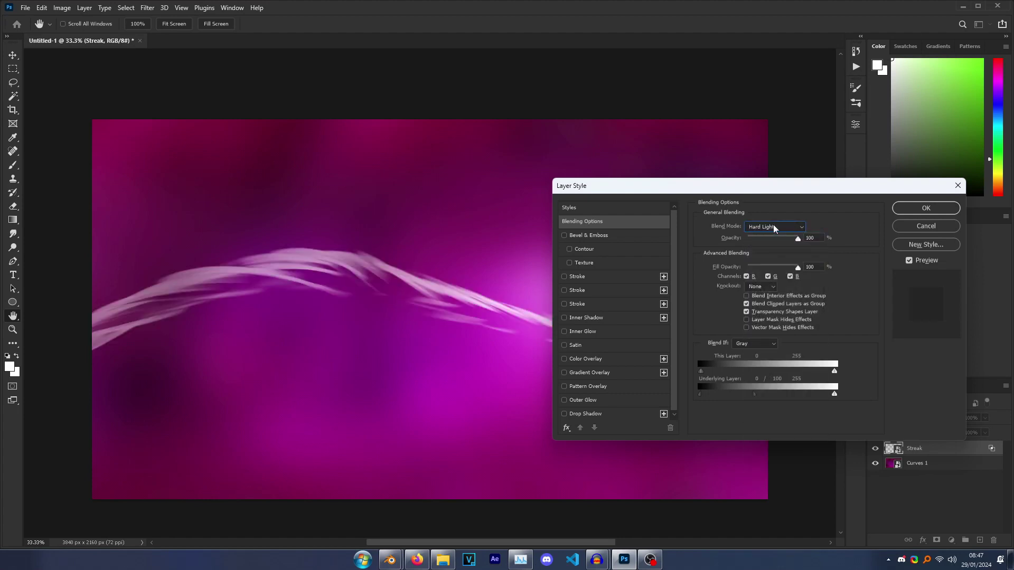
{"action": "scroll", "coordinate": [775, 228], "scroll_direction": "up", "scroll_amount": 7}
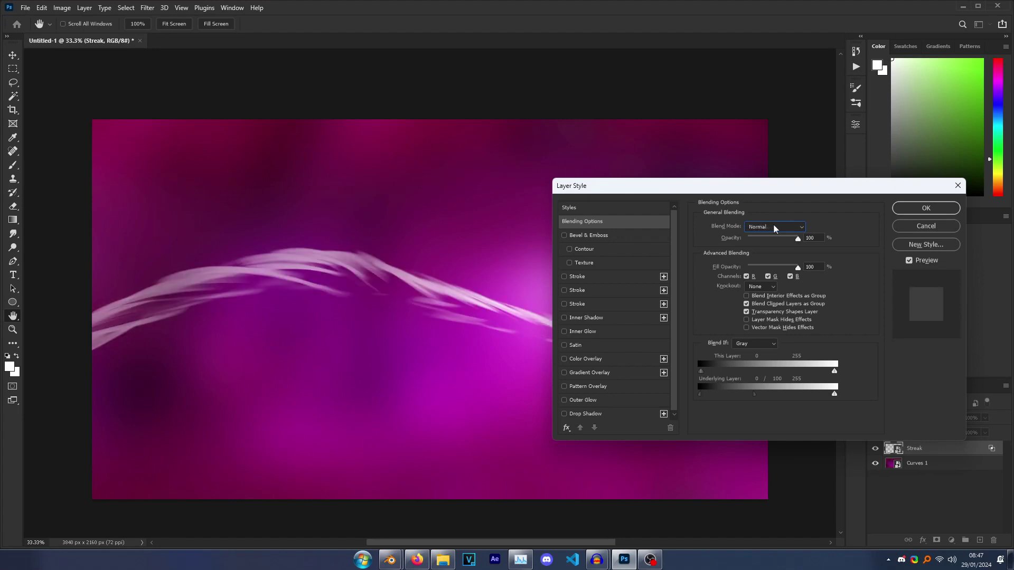
Apply the layer style to the Streak layer and activate the Rectangular Marquee tool.
{"action": "left_click", "coordinate": [926, 208]}
{"action": "key", "text": "m"}
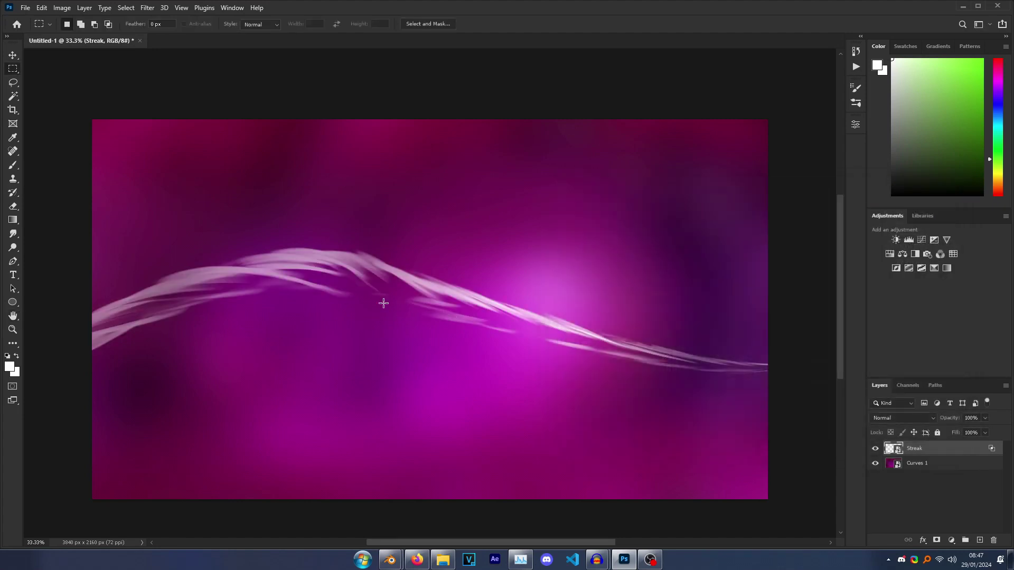